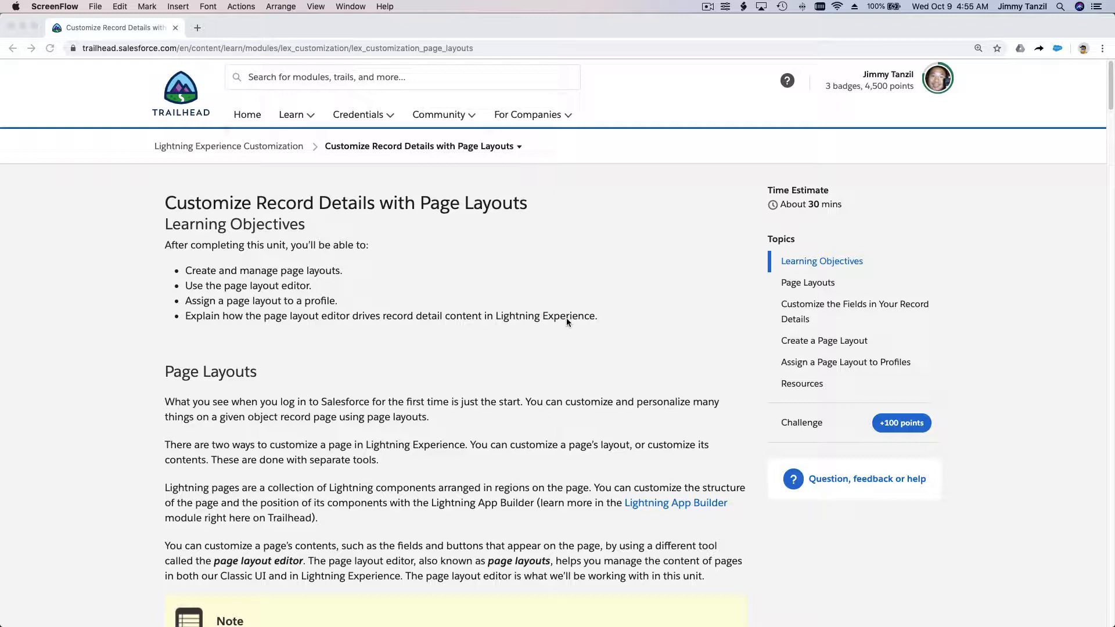
left_click(510, 246)
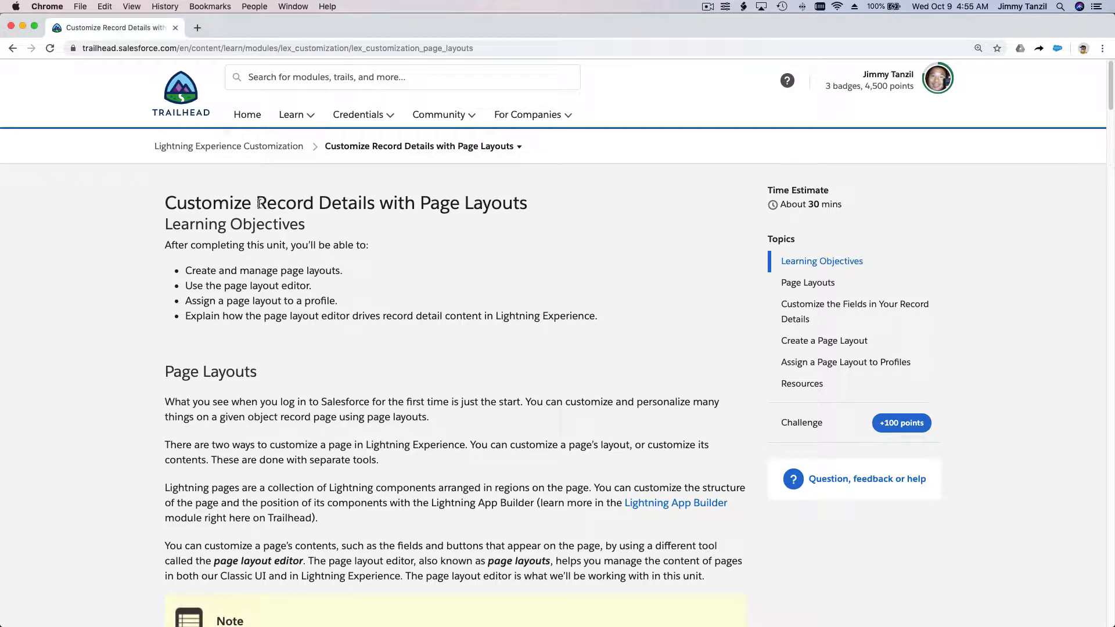
left_click_drag(258, 202, 374, 204)
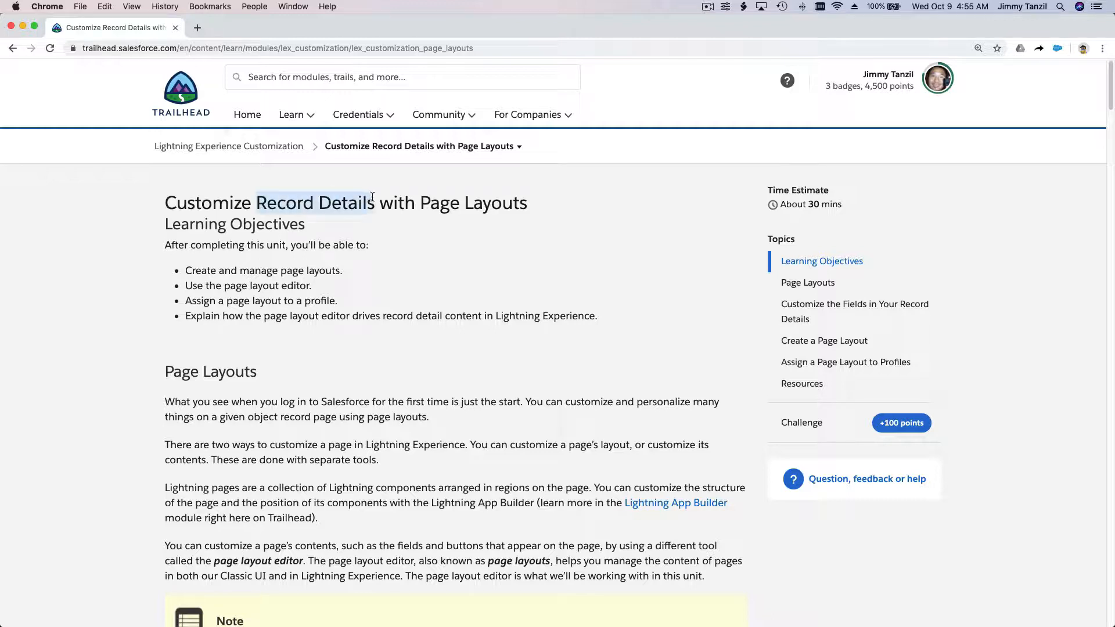
left_click(378, 222)
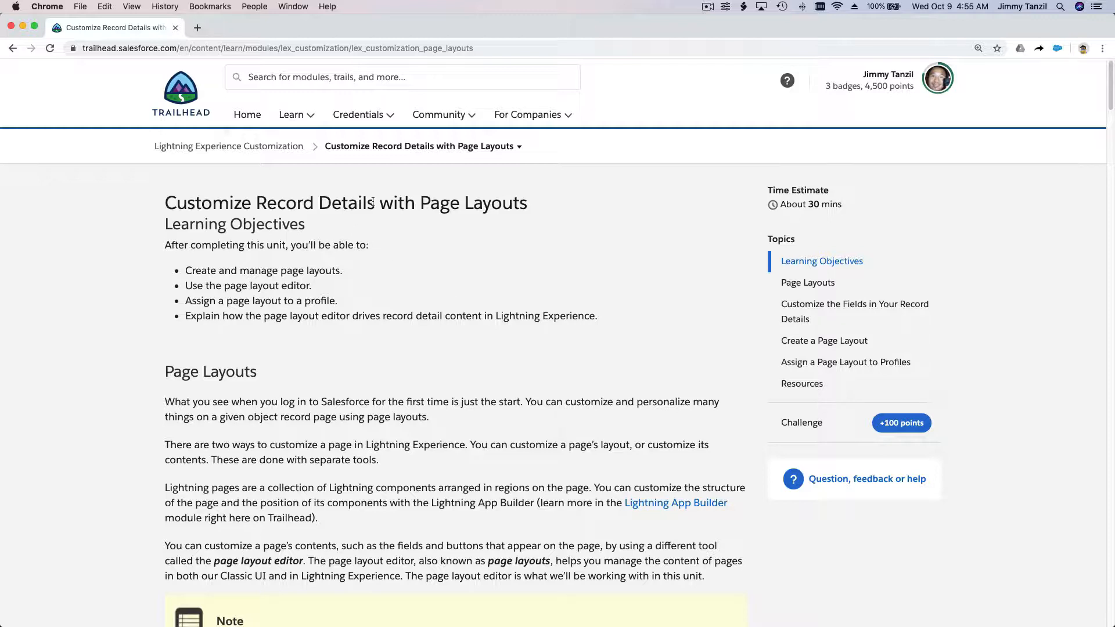
left_click_drag(375, 202, 257, 203)
left_click(338, 208)
Step: Open the Hands-on Orgs page in a new tab, launch My Trailhead Playground 1 from it, and close the orgs page
left_click(933, 96)
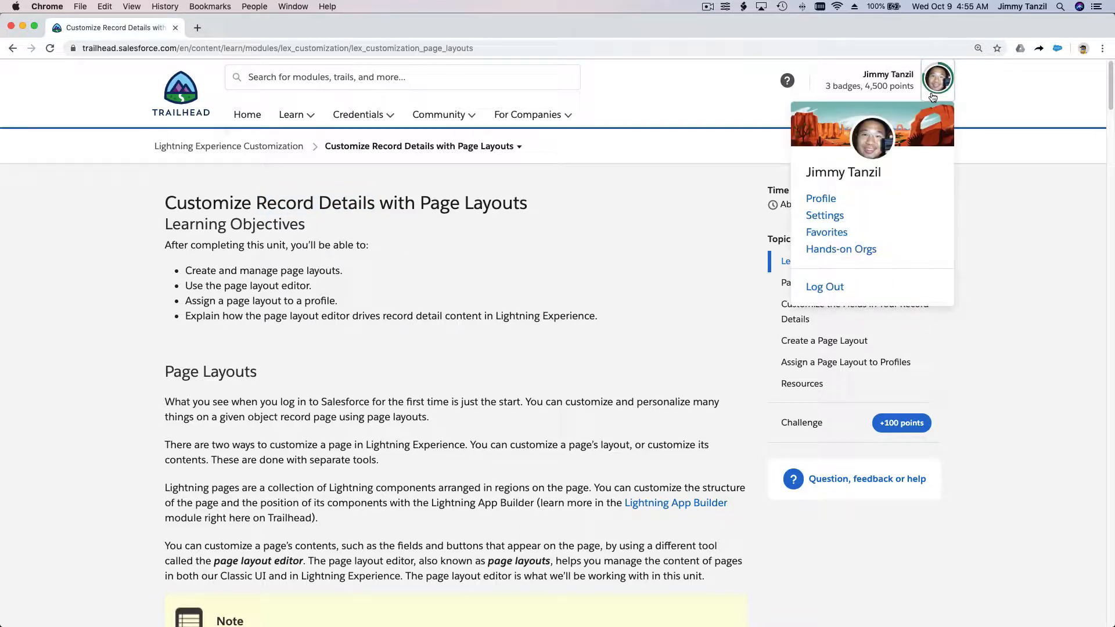
right_click(830, 253)
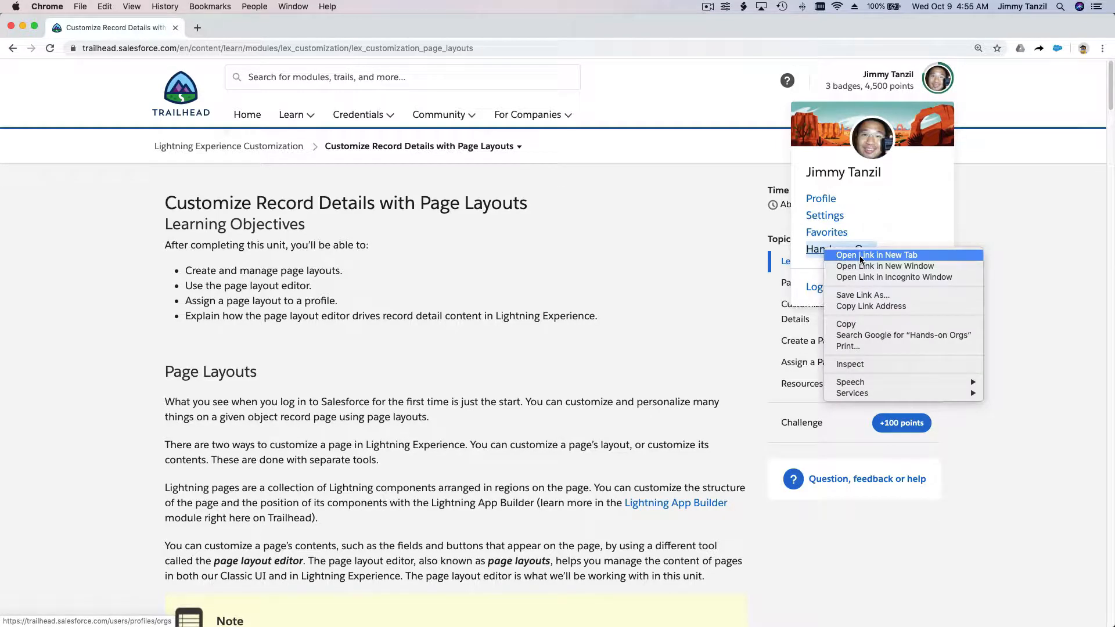
left_click(858, 256)
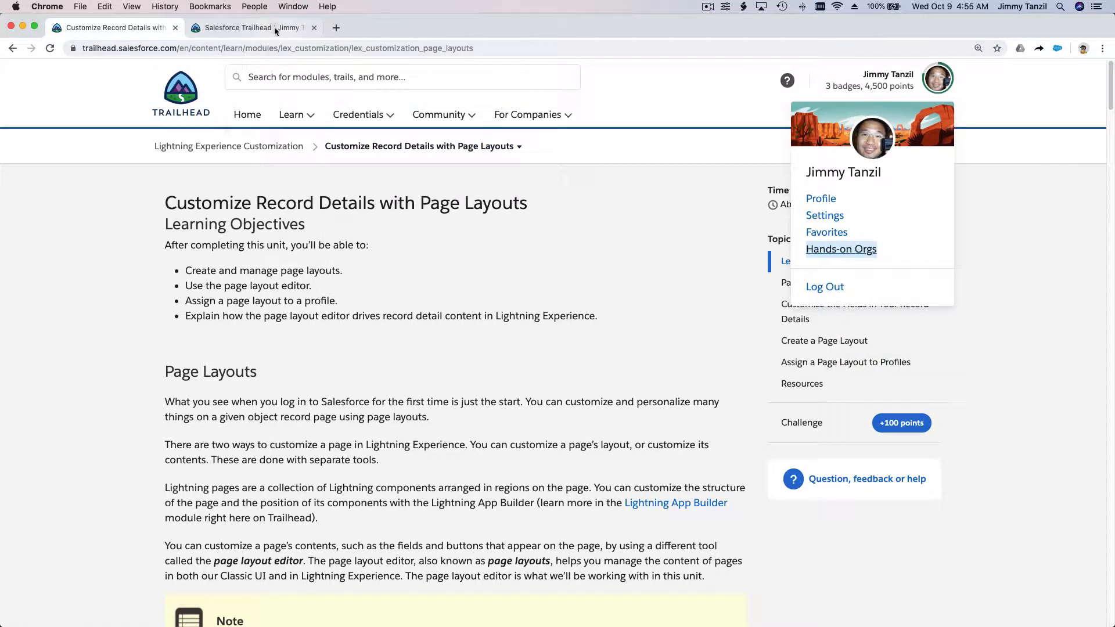
left_click(273, 27)
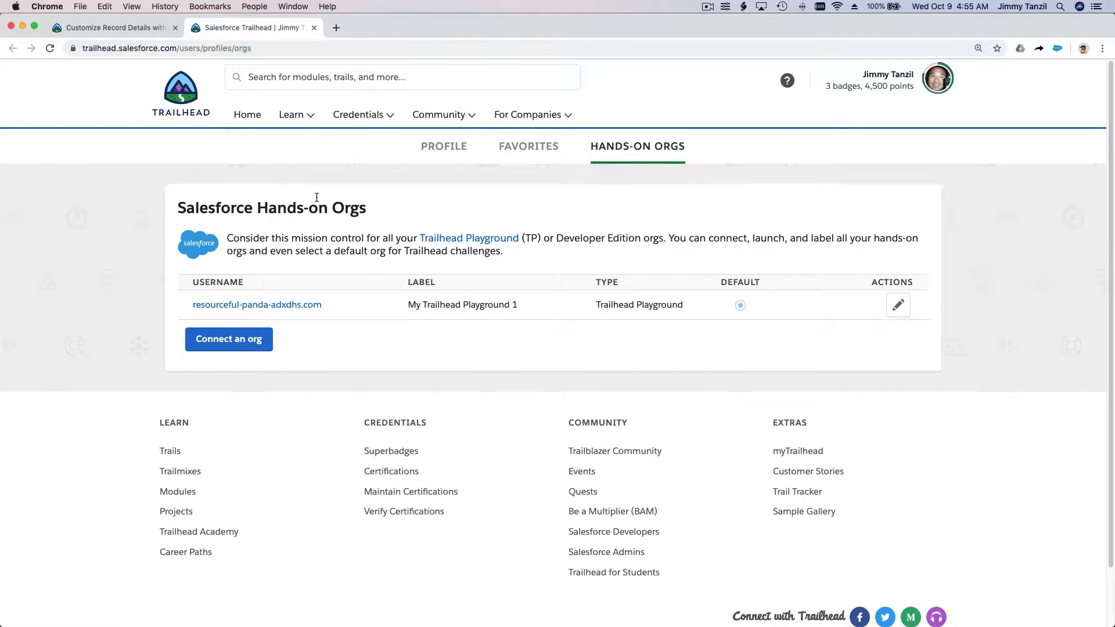
left_click(296, 305)
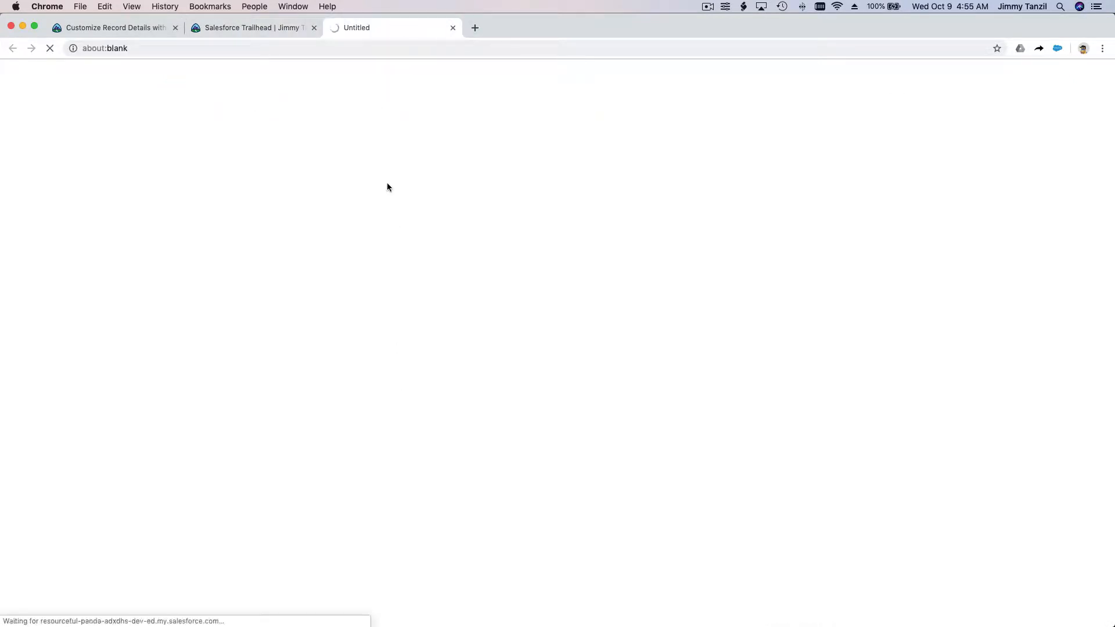
left_click(313, 28)
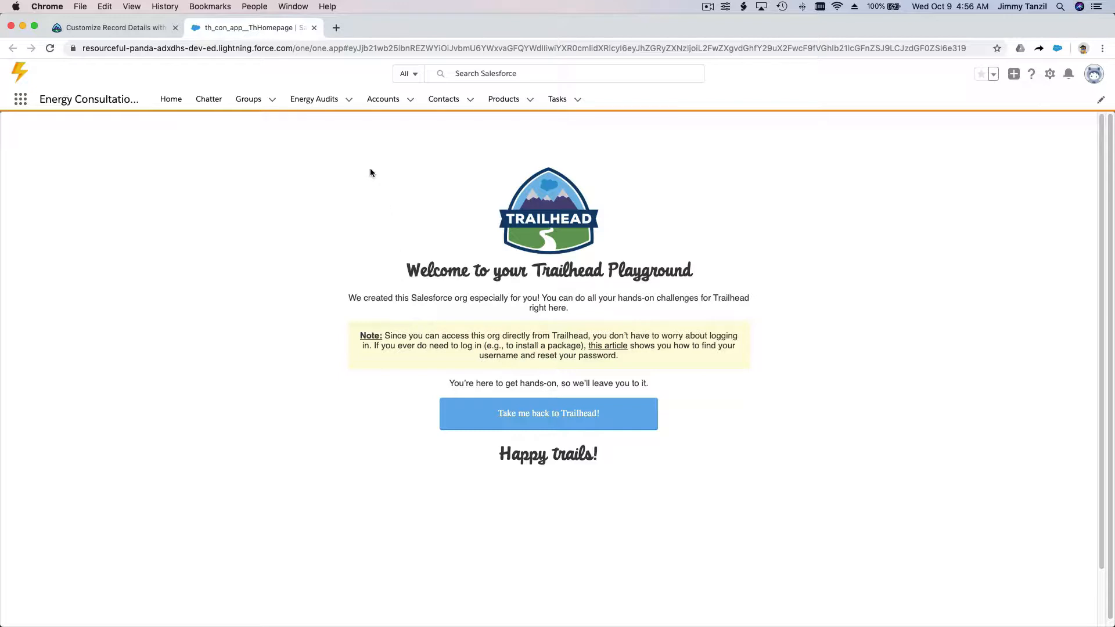
Step: Search the App Launcher for "Student", open the Students list, and open the first recently viewed student record
left_click(21, 100)
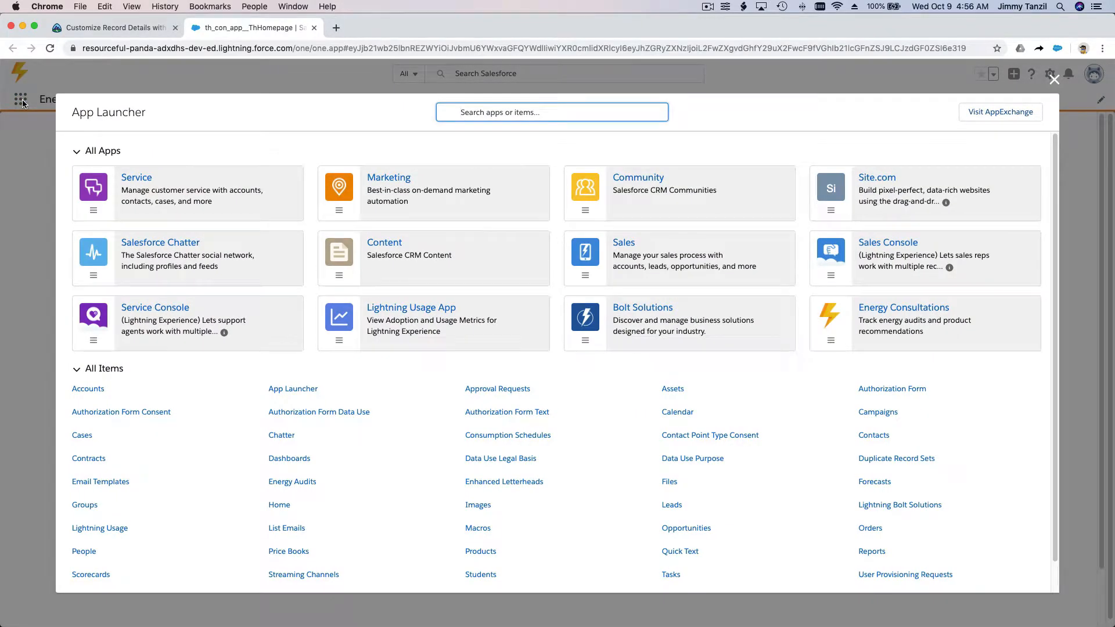
type("Student")
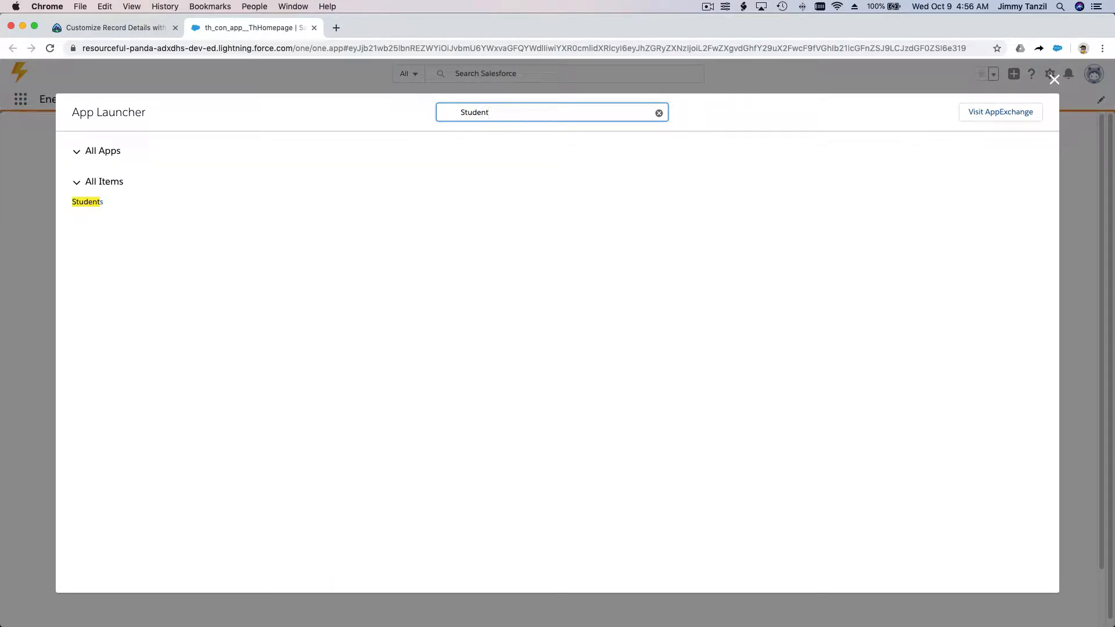
left_click(102, 207)
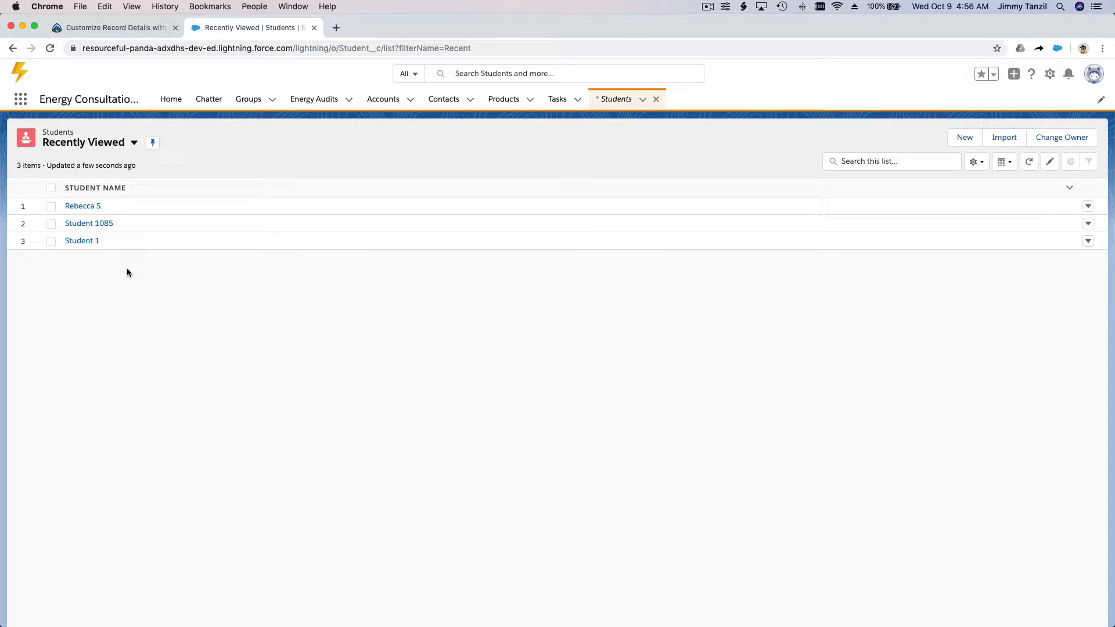
left_click(92, 206)
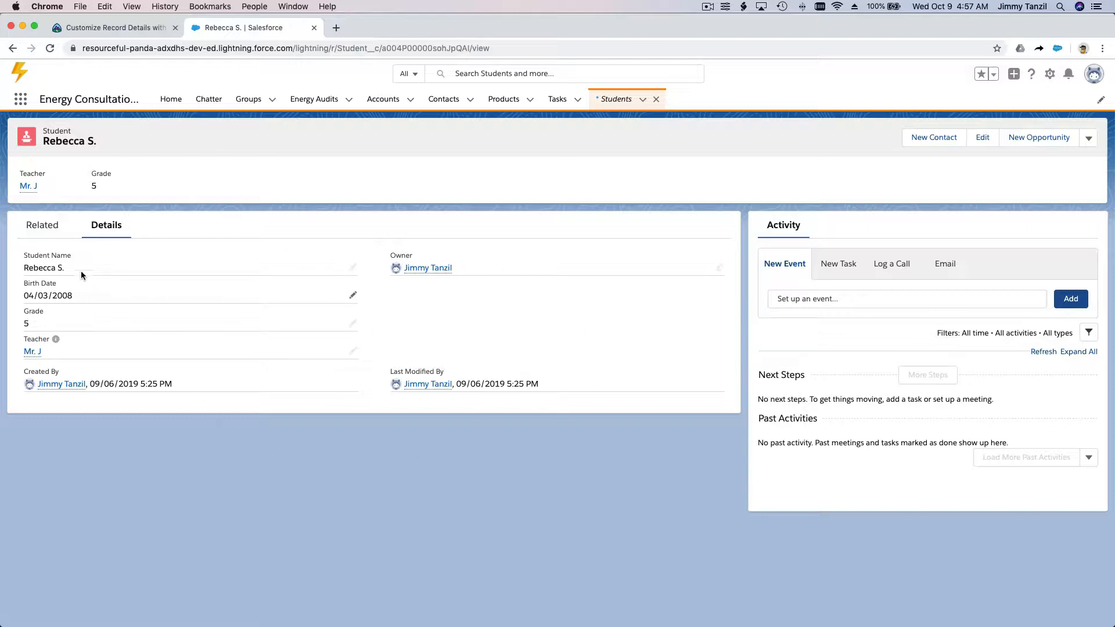
Step: Examine the student record's related report cards and its detail fields
left_click(37, 232)
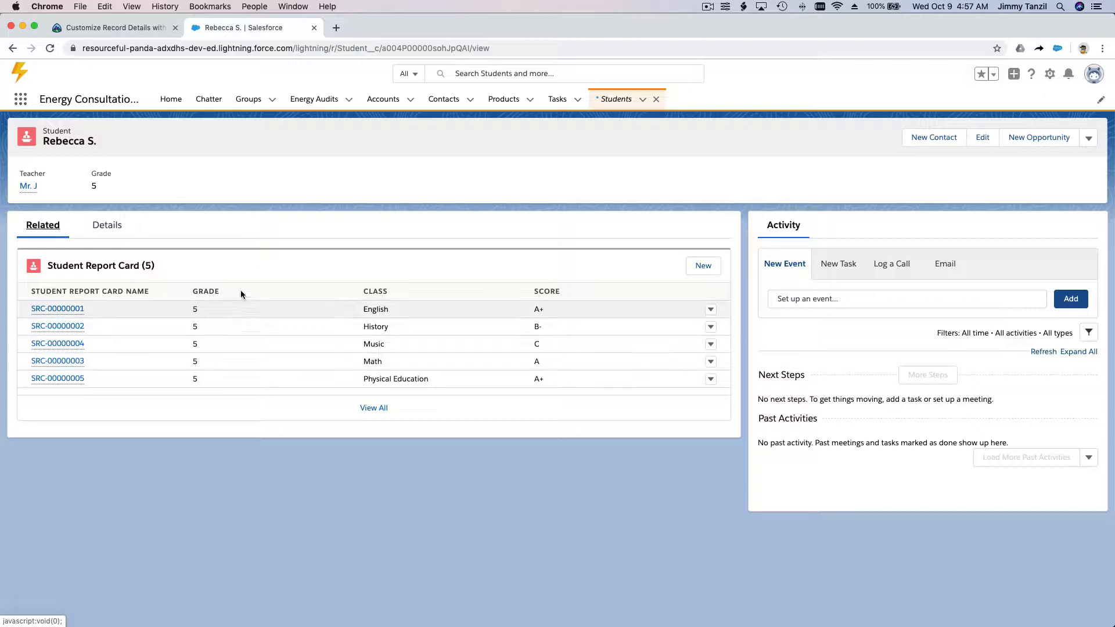
left_click(105, 233)
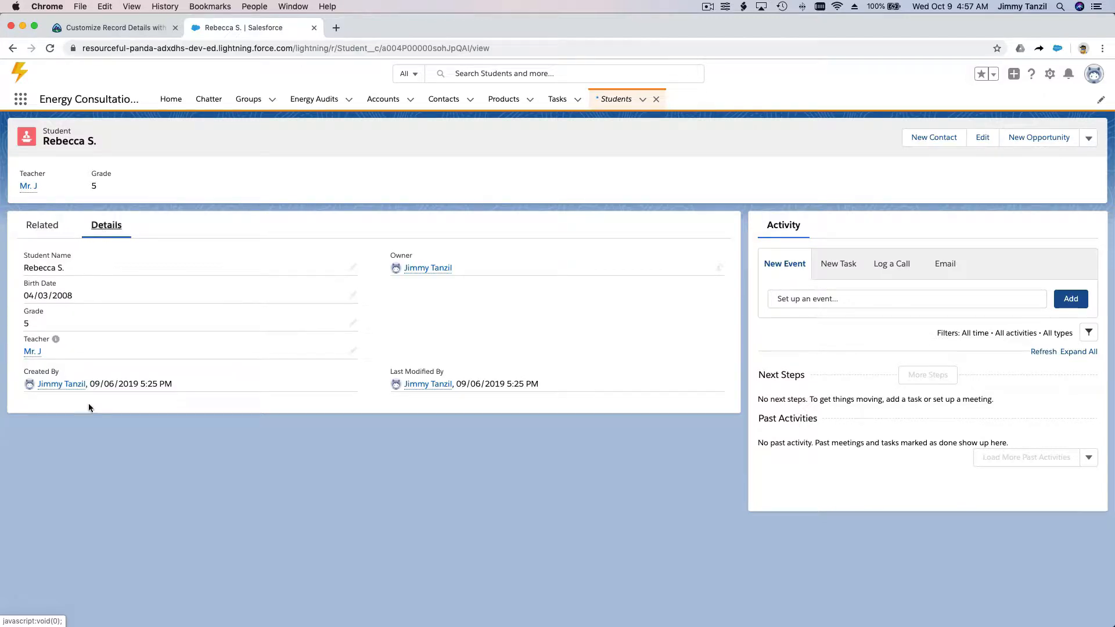
left_click(50, 238)
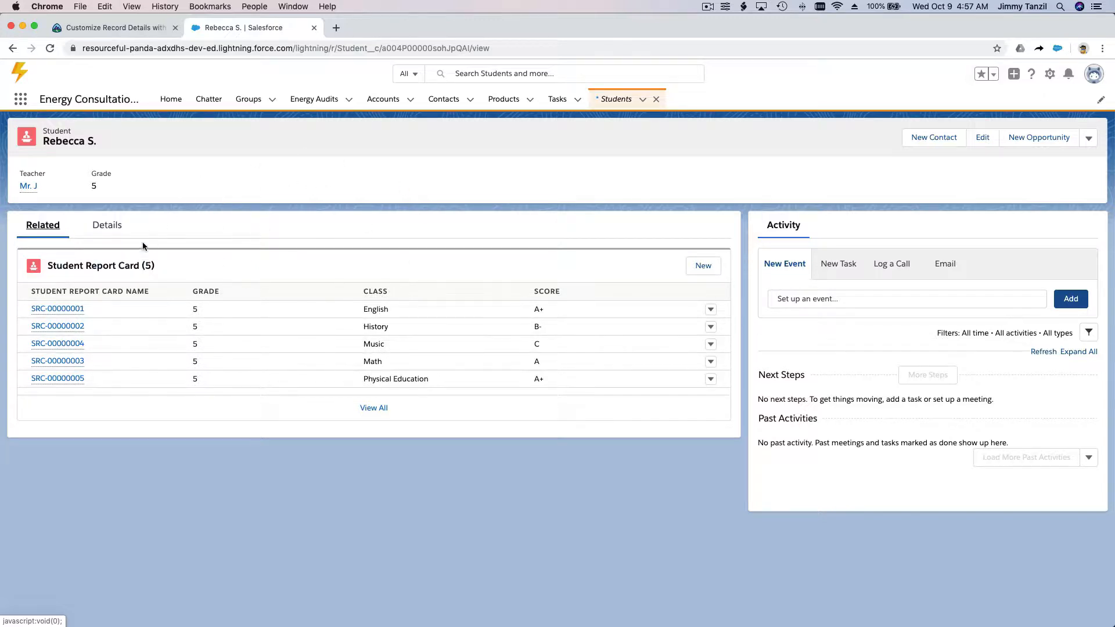
Step: Open the student record page for editing in a new Lightning App Builder tab, dismiss the tip, and select the Record Detail component
left_click(1051, 76)
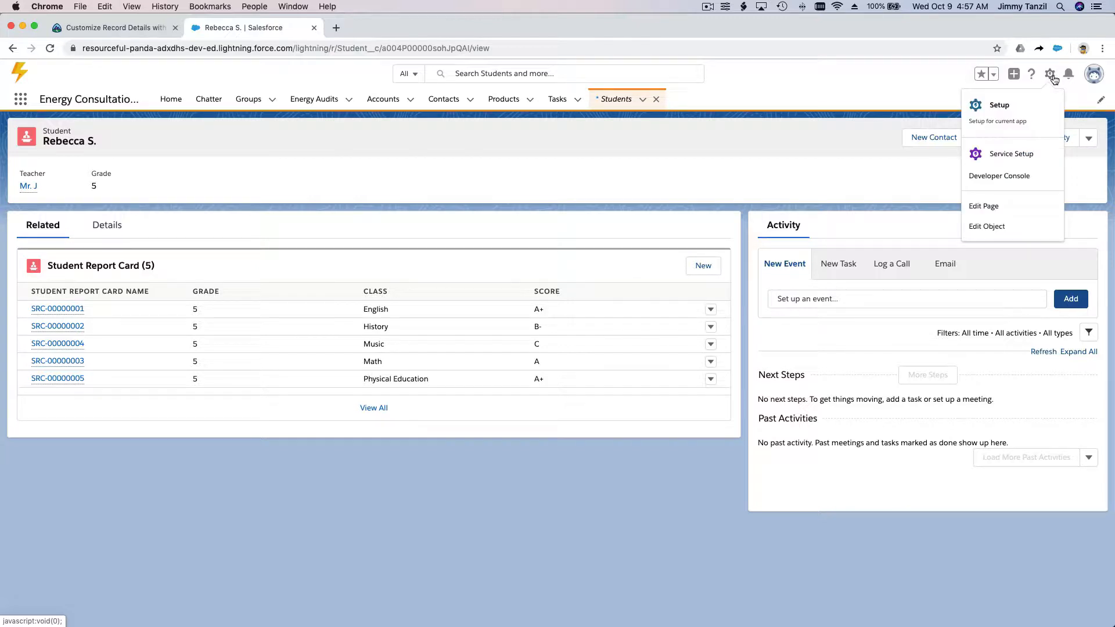
right_click(1009, 207)
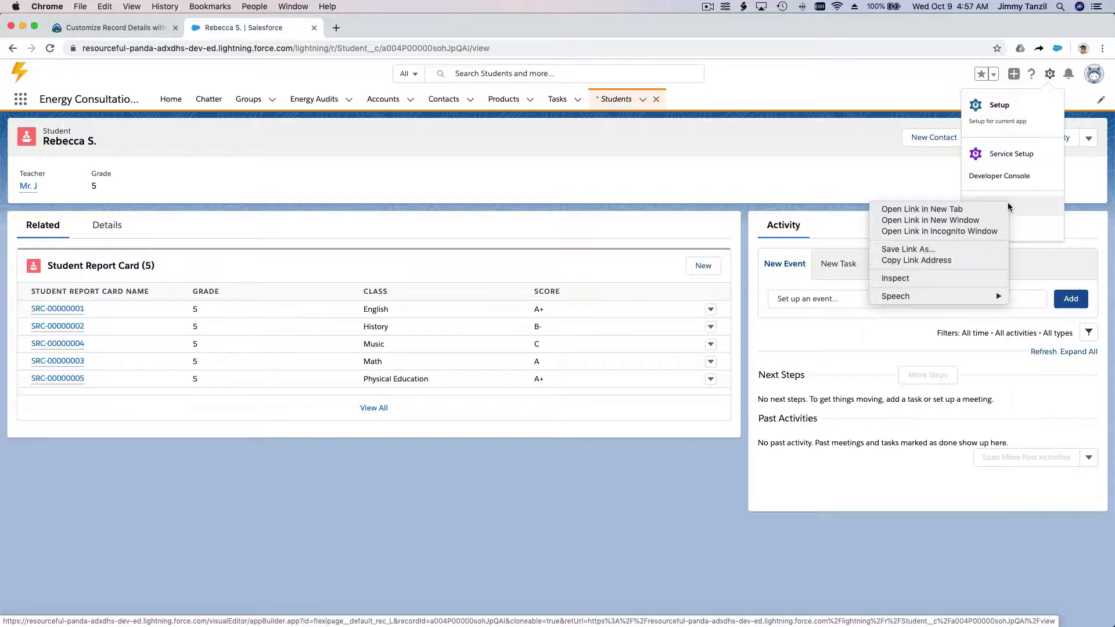
left_click(992, 211)
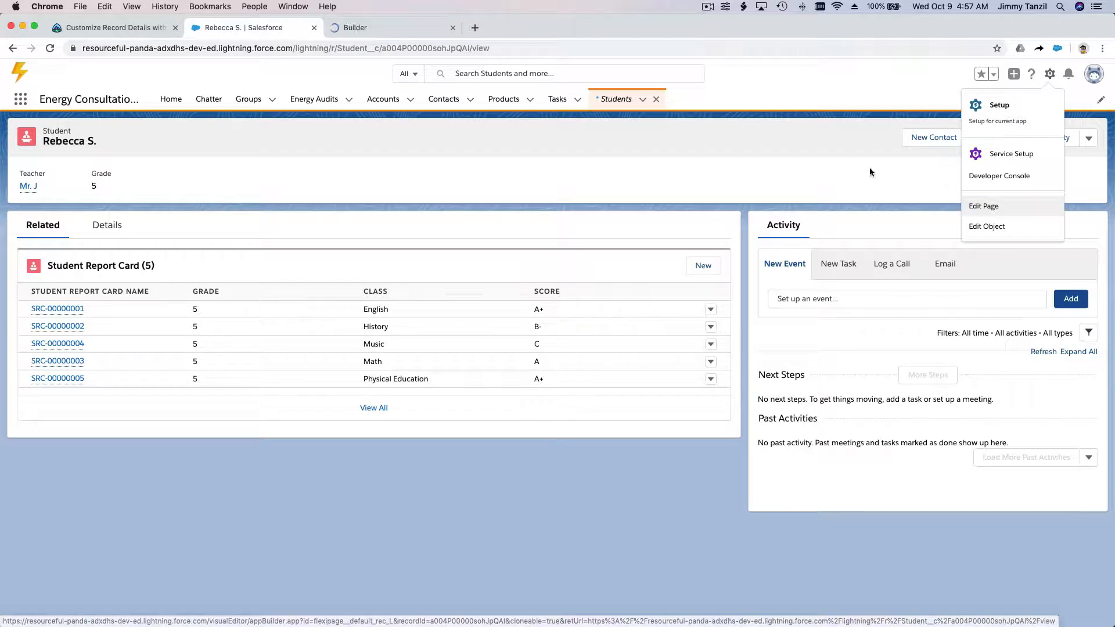
left_click(424, 25)
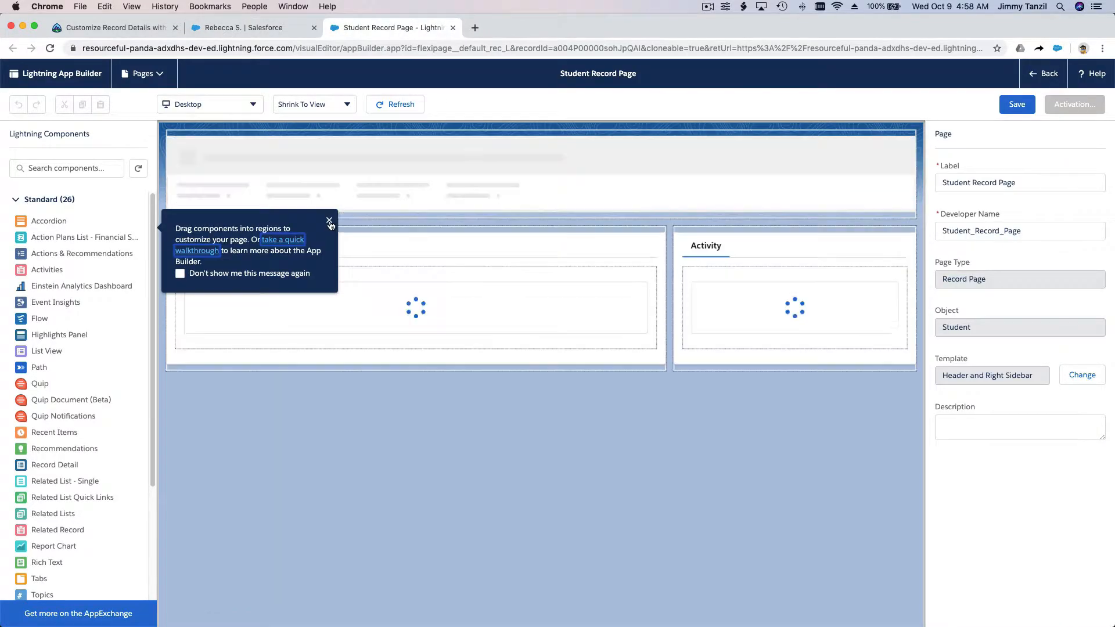
left_click(330, 220)
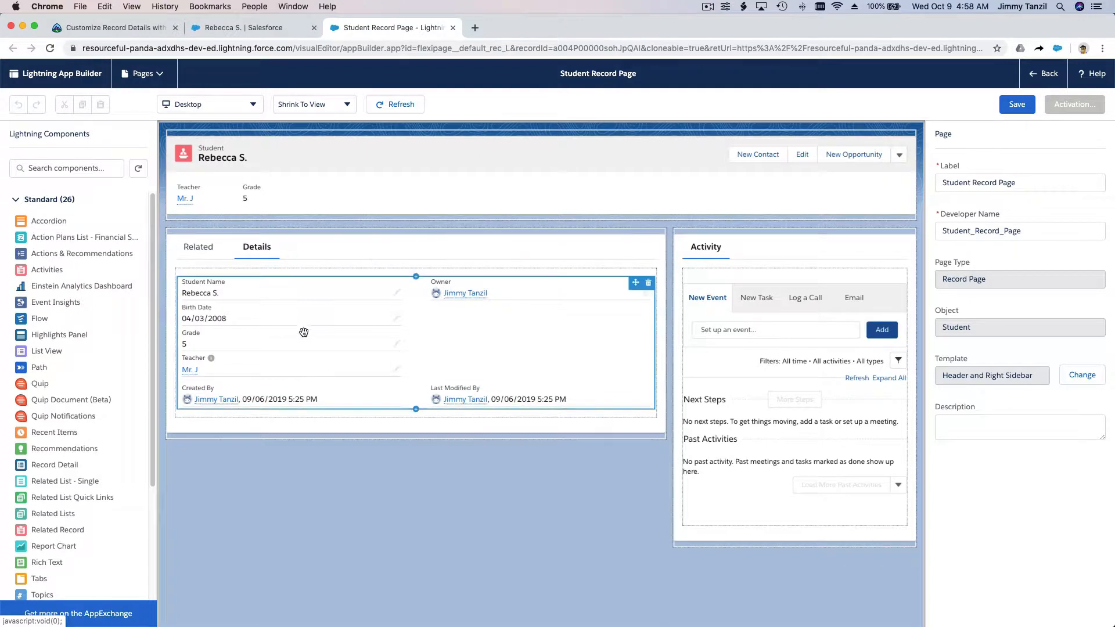
left_click(307, 307)
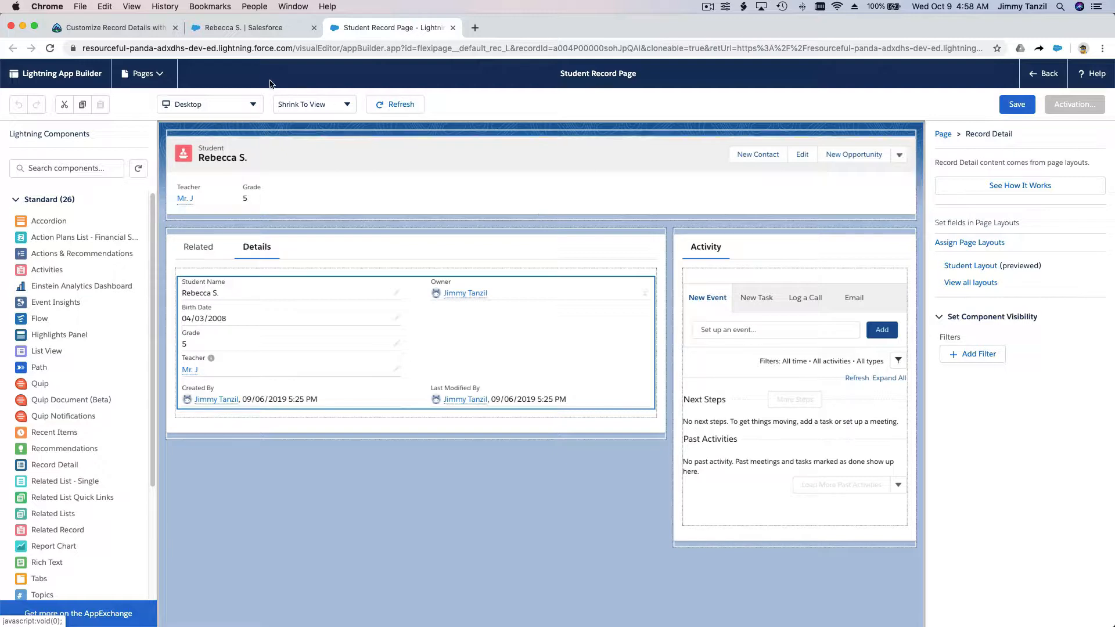
Step: Compare the detail fields on the live student record with the Record Detail component in Lightning App Builder
left_click(253, 32)
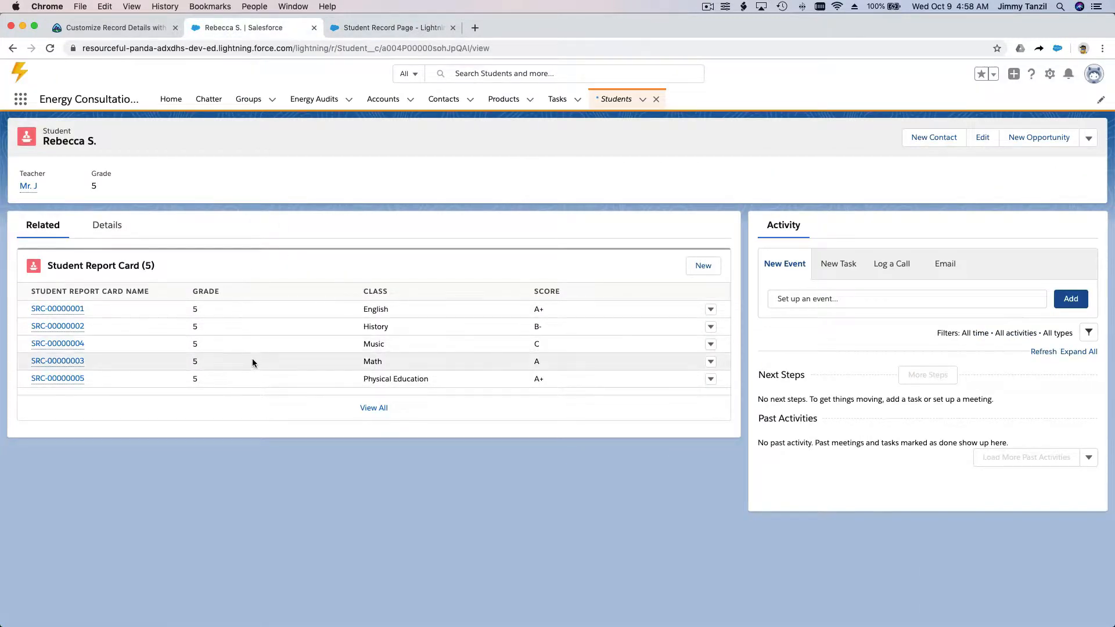
left_click(112, 226)
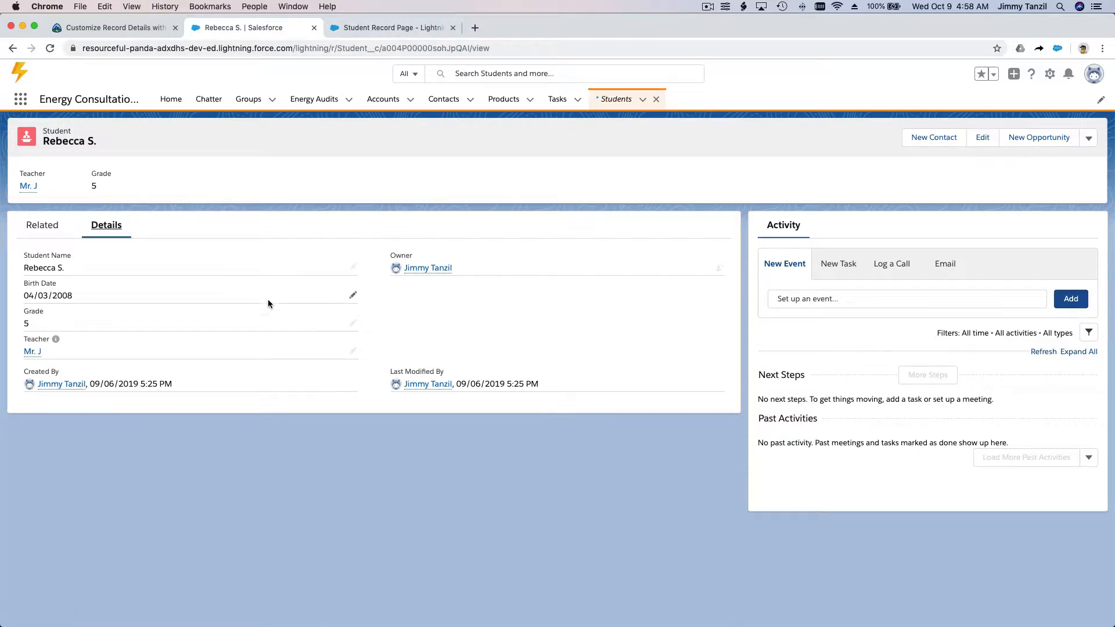
left_click(361, 27)
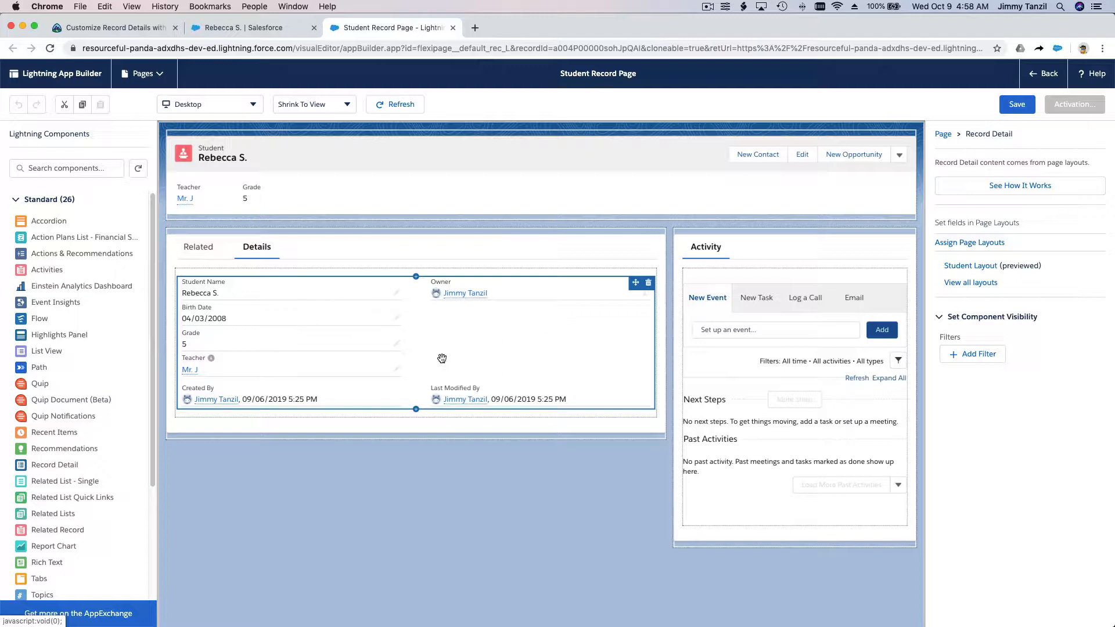
Step: View the Student Layout linked from the Record Detail component, close the layout editor, and return to the student record
left_click(976, 267)
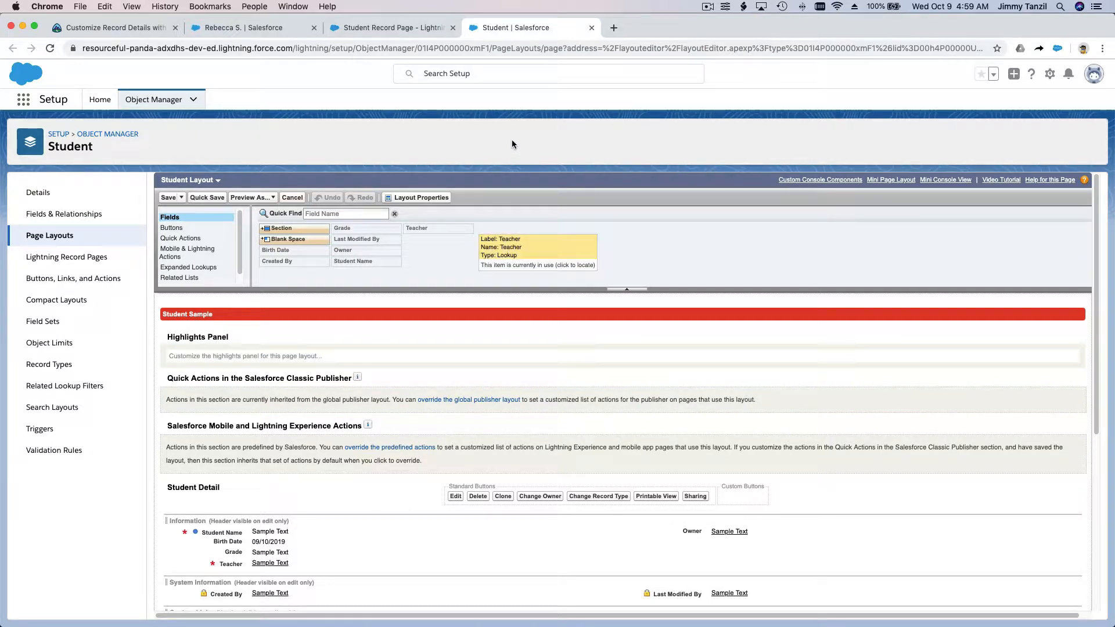
left_click(591, 28)
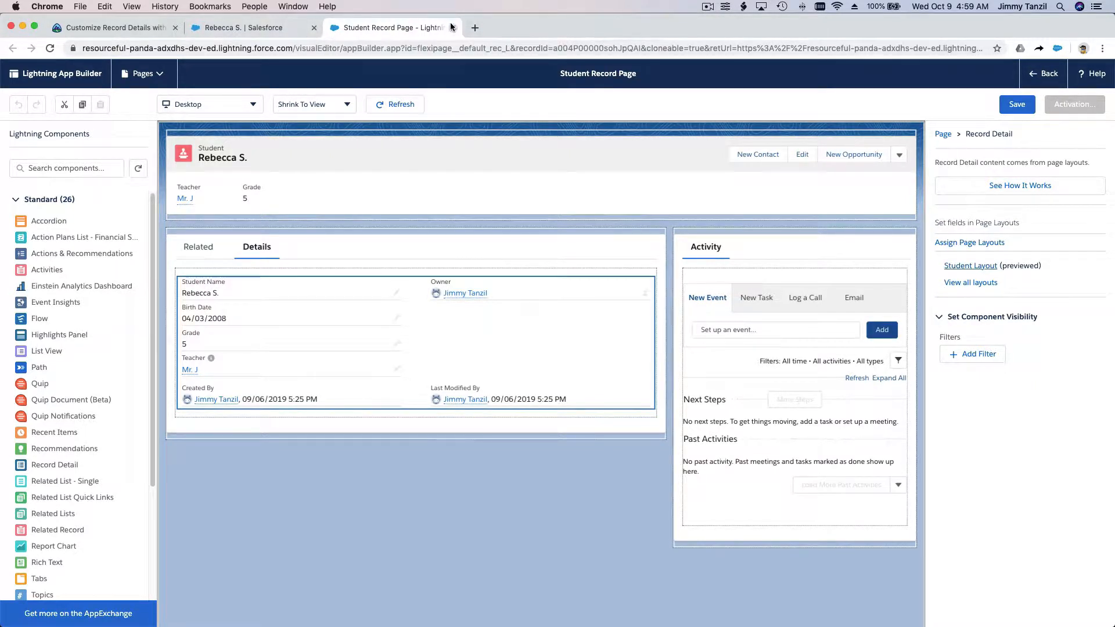
left_click(283, 29)
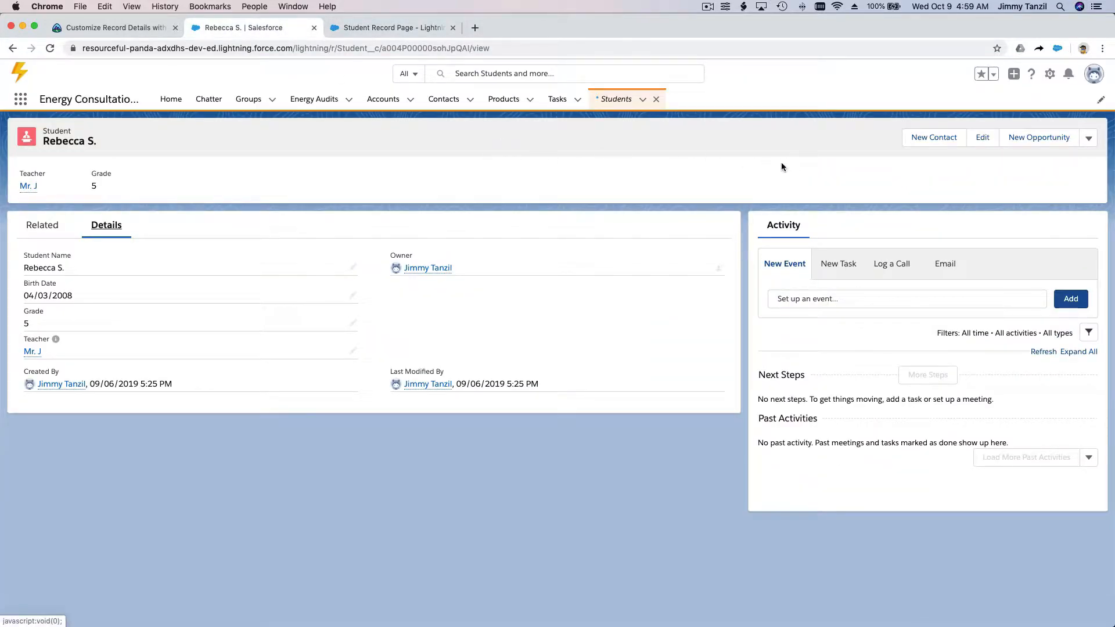
Step: Open Setup in its own tab and go to the Object Manager
left_click(1050, 75)
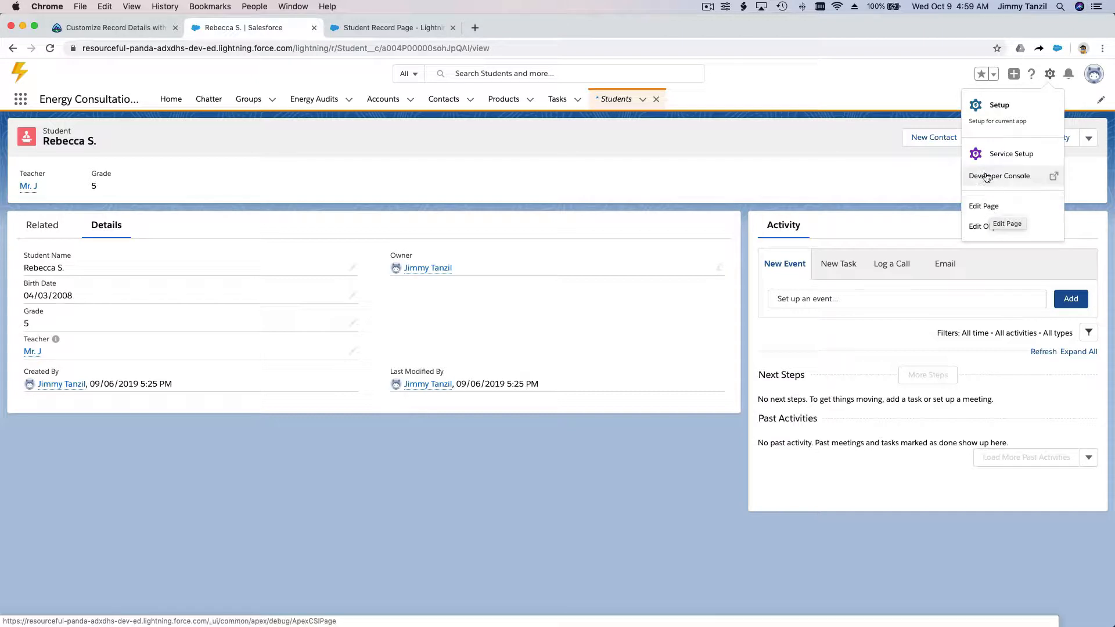
left_click(1055, 107)
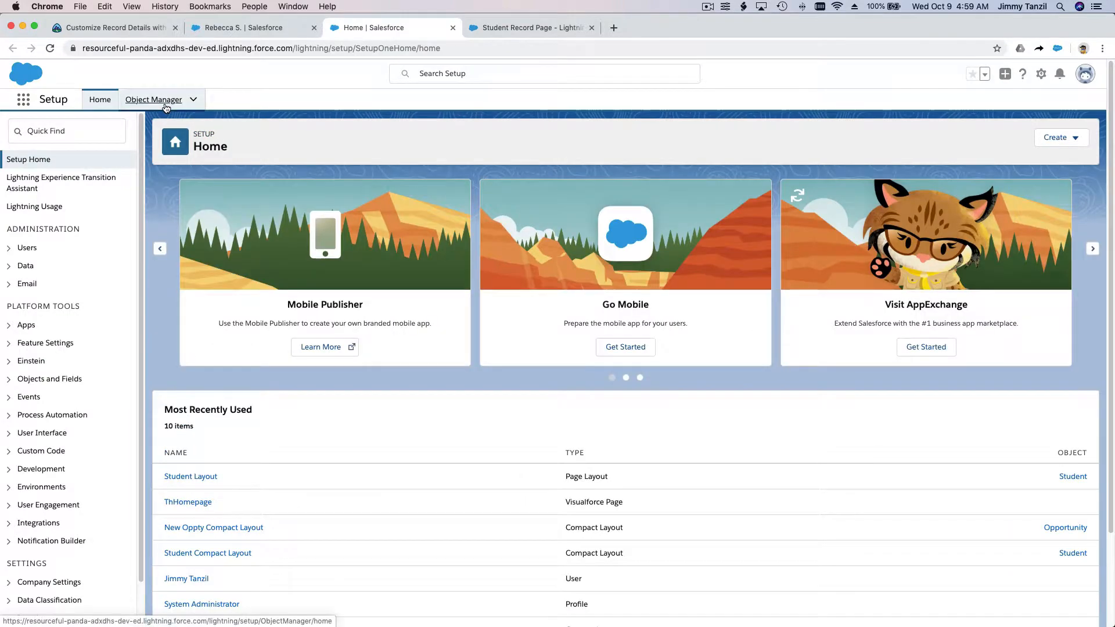
left_click(166, 106)
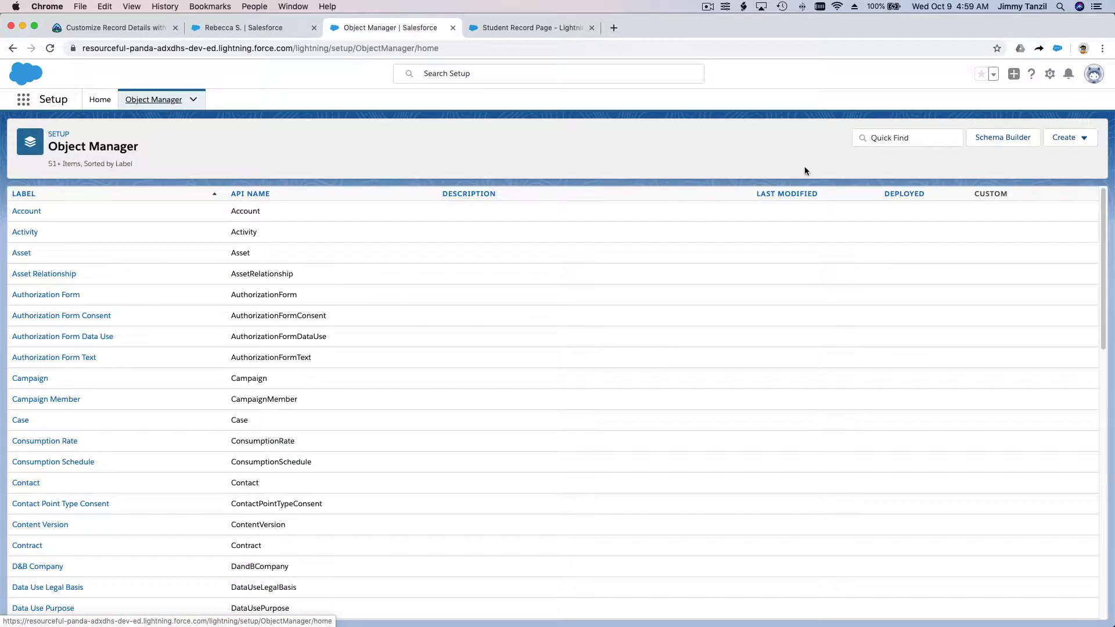
Step: Search the Object Manager for "student" and open the Student object's details
left_click(897, 140)
type("s")
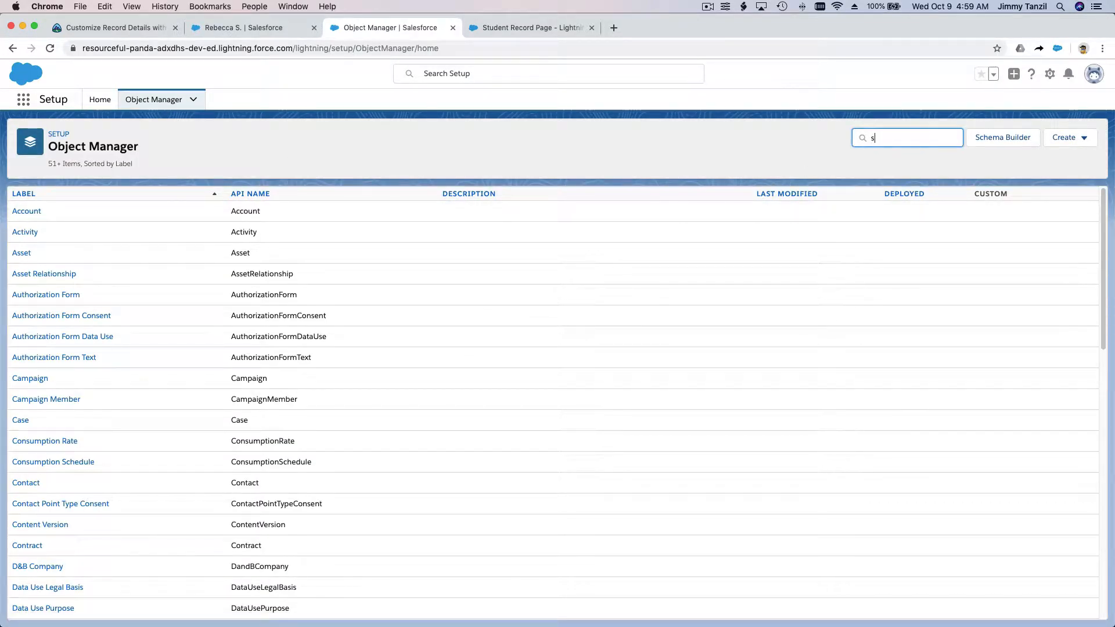
type("tude")
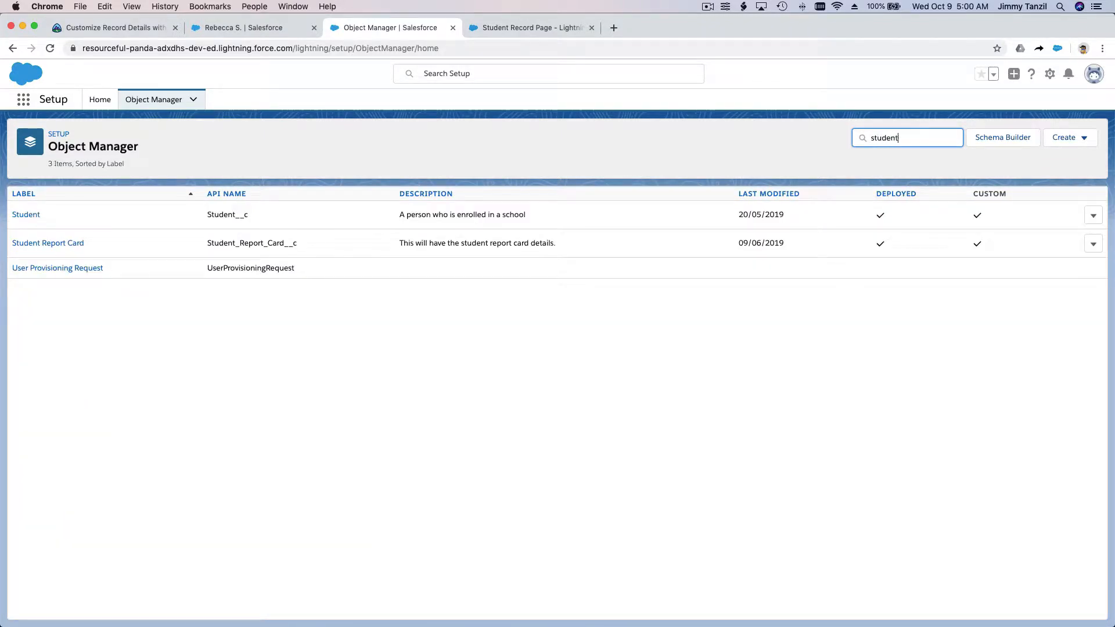
type("nt")
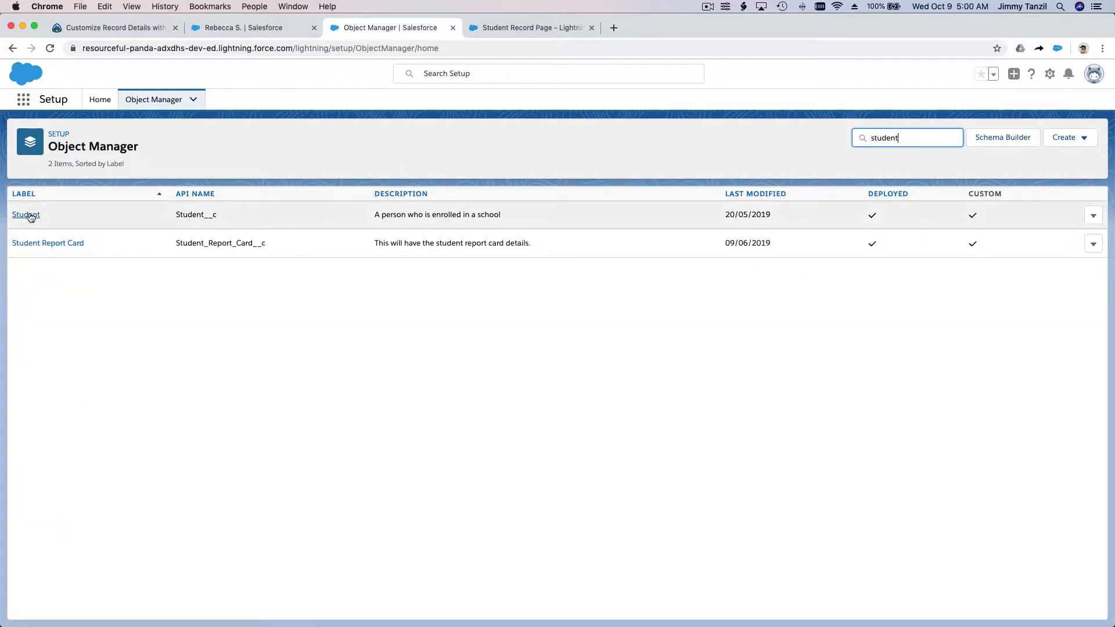
left_click(26, 215)
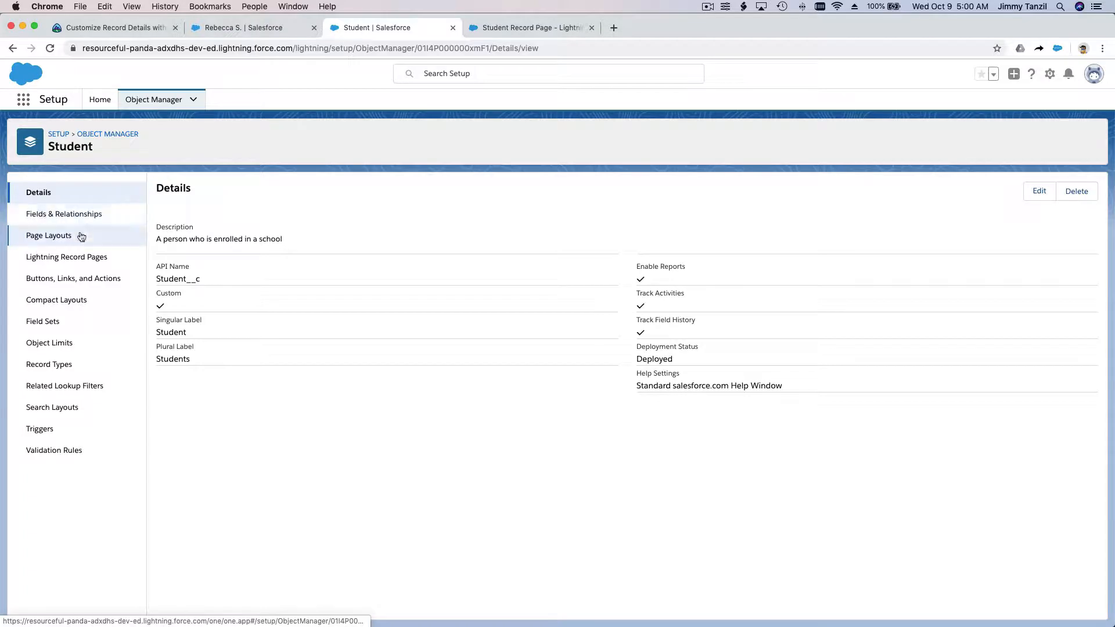
Step: Open the Student Layout for editing from the Student object's page layouts and look over its available element categories
left_click(80, 238)
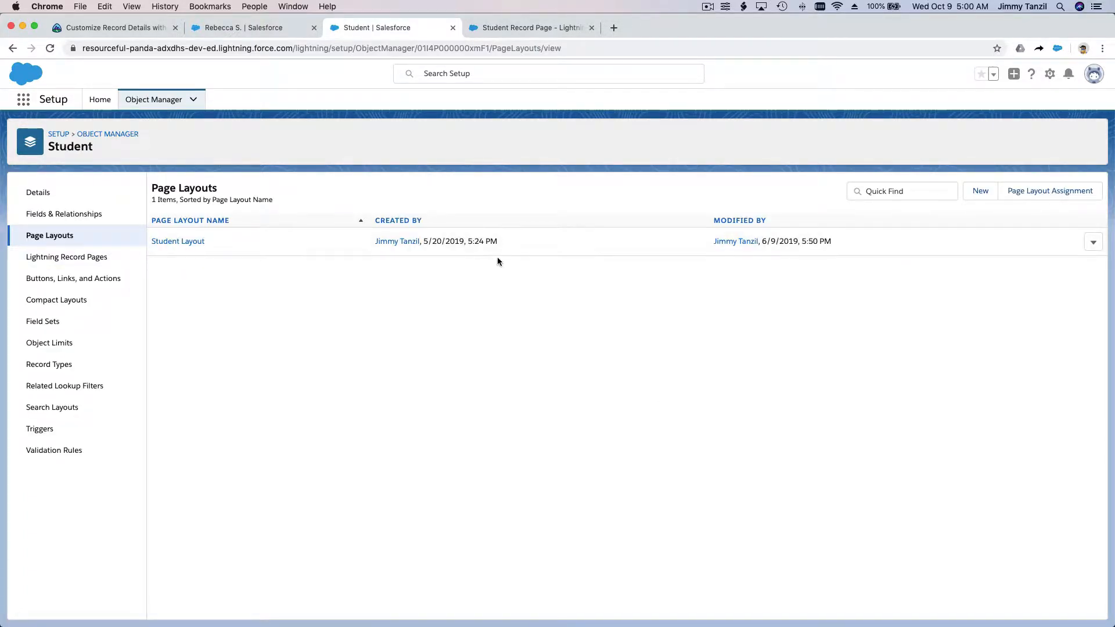
left_click(1094, 246)
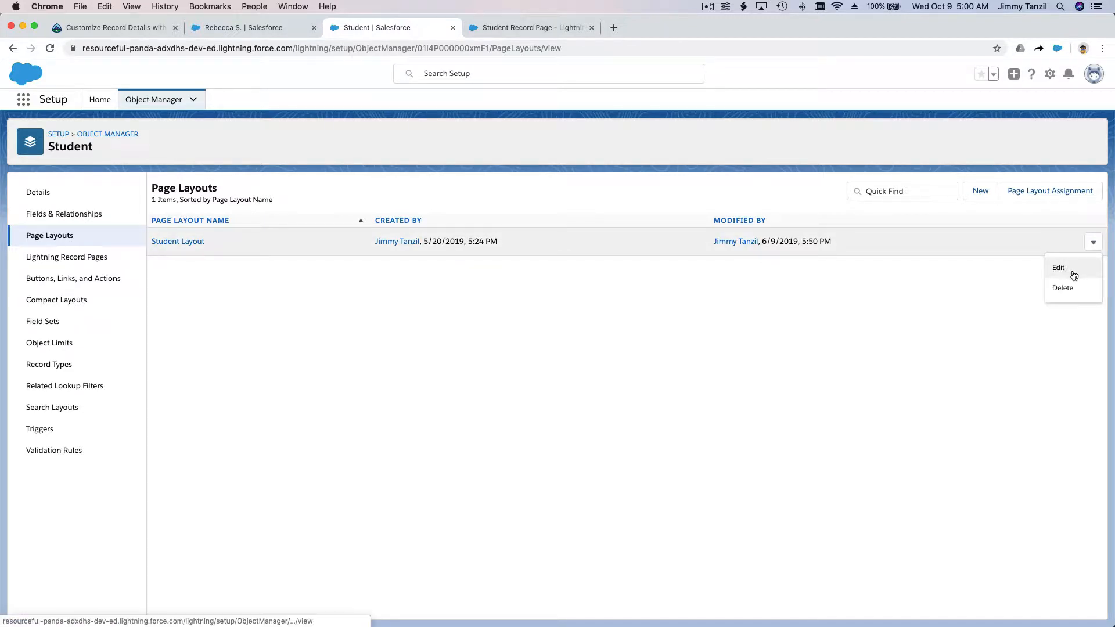
left_click(1072, 270)
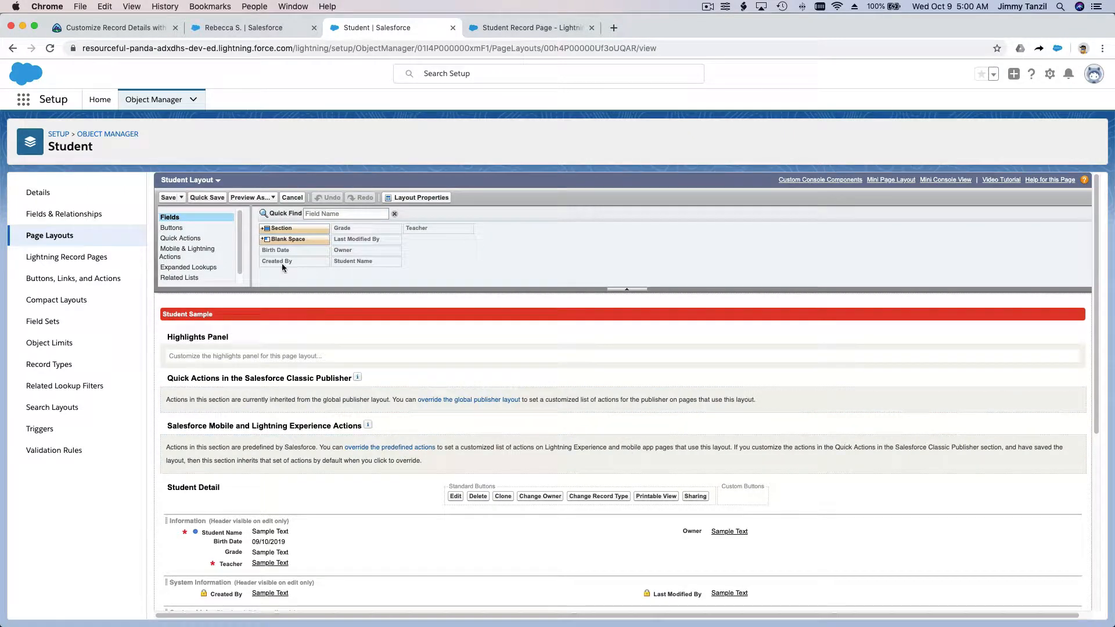
scroll(241, 239, "down", 1)
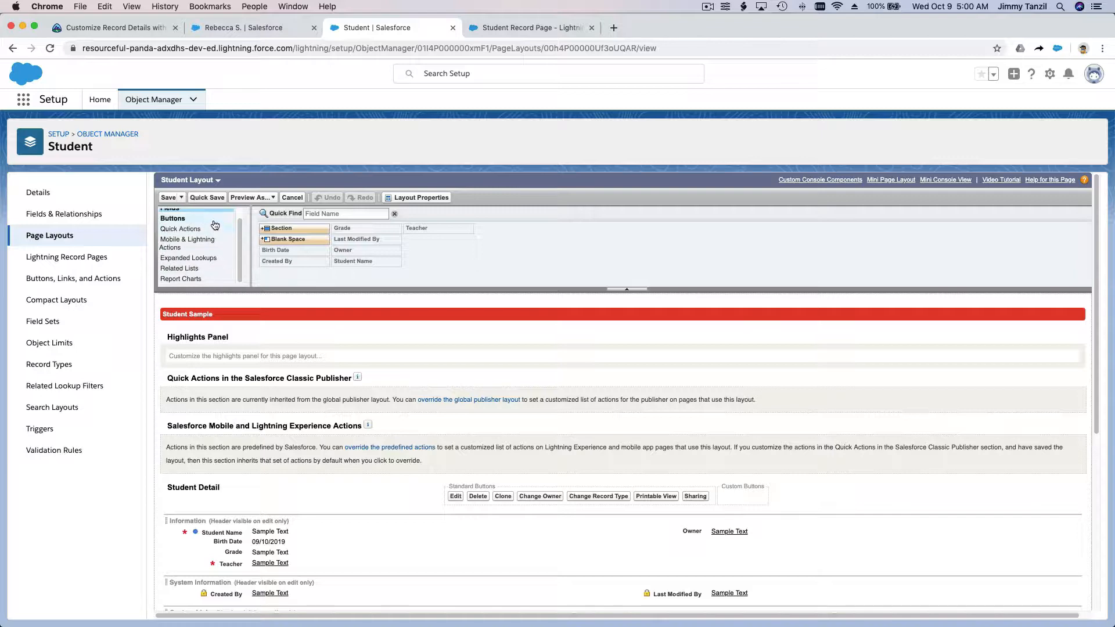
left_click_drag(238, 226, 238, 229)
scroll(236, 235, "up", 1)
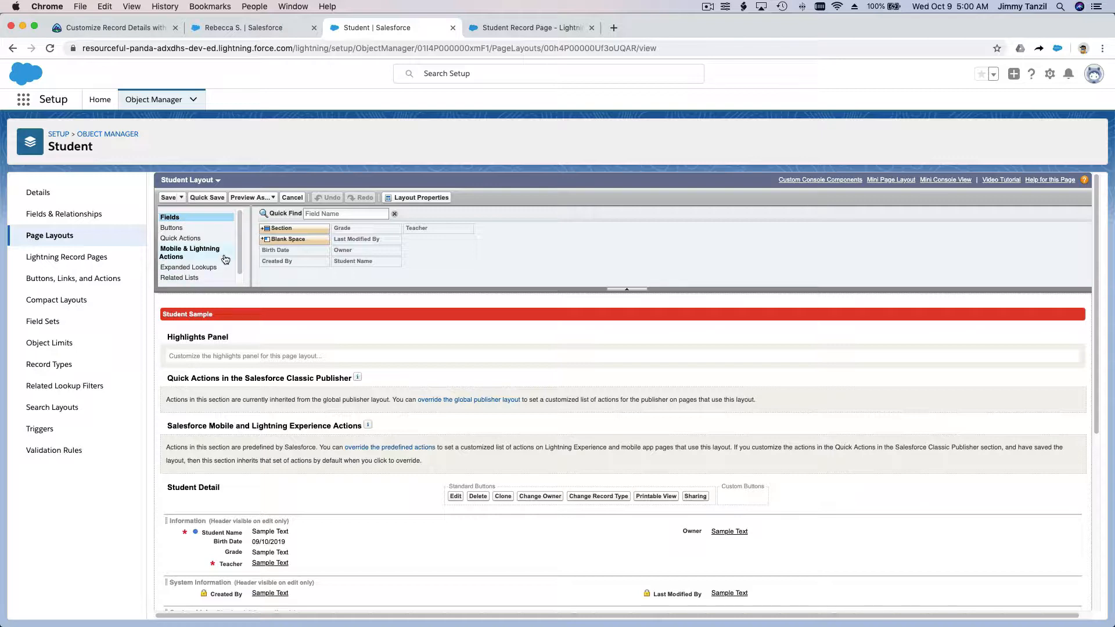
Step: Compare the student record's details and related lists with the Lightning App Builder page and the sections of the Student Layout
left_click(249, 31)
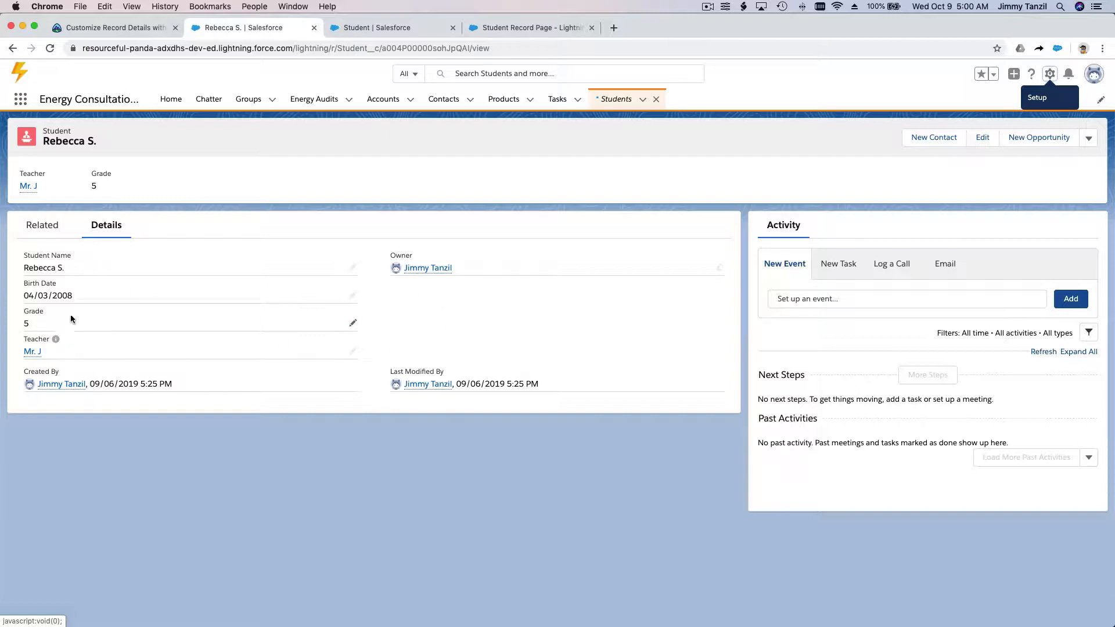
left_click(63, 235)
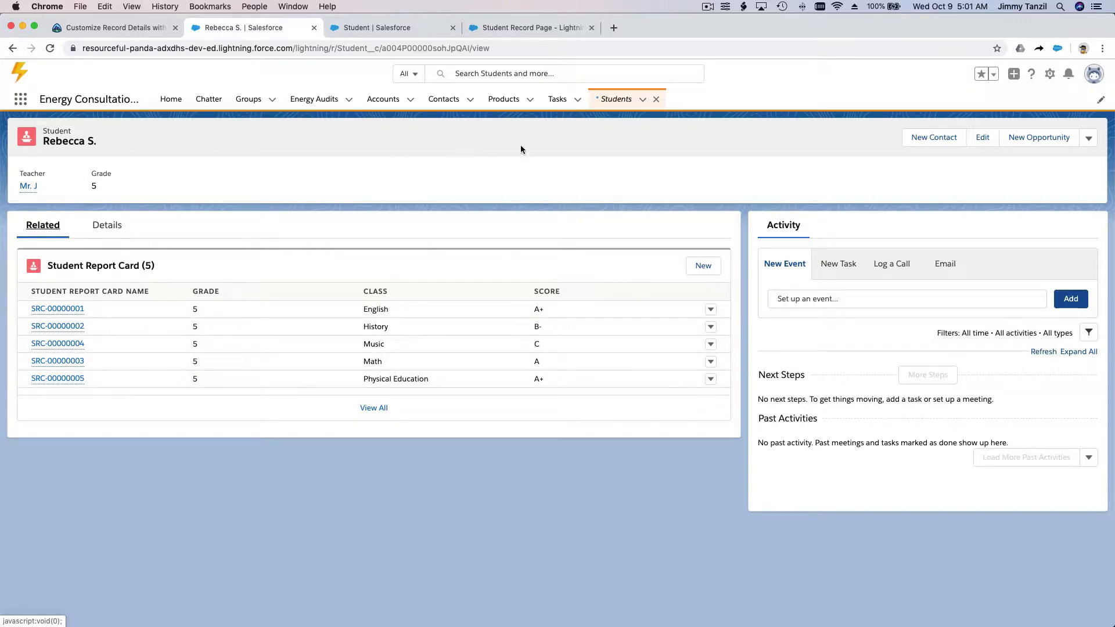
left_click(537, 28)
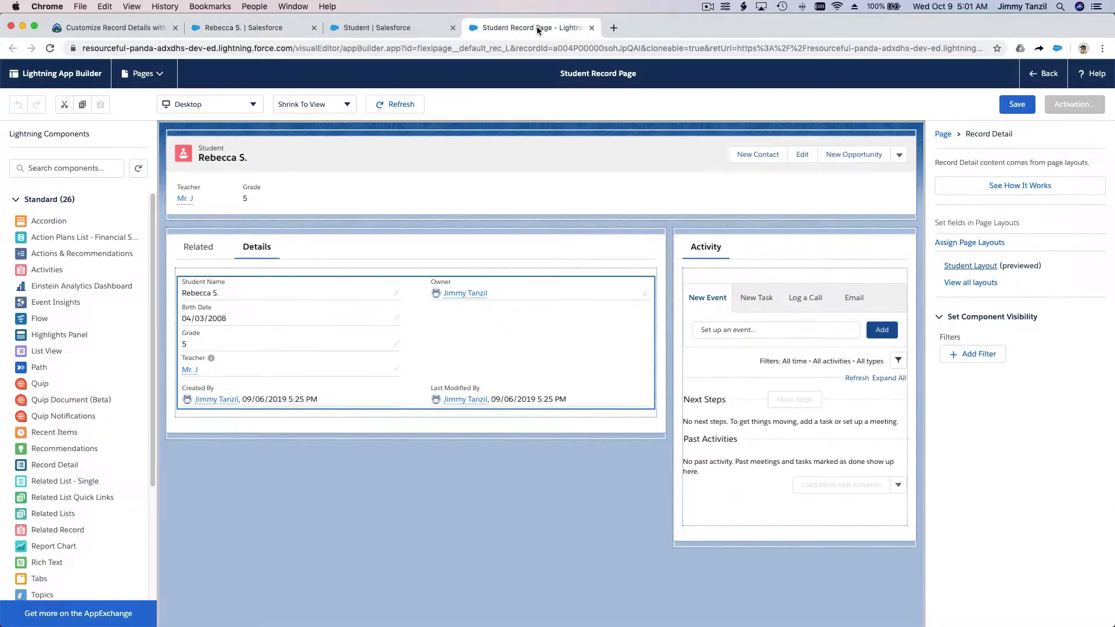
left_click(396, 30)
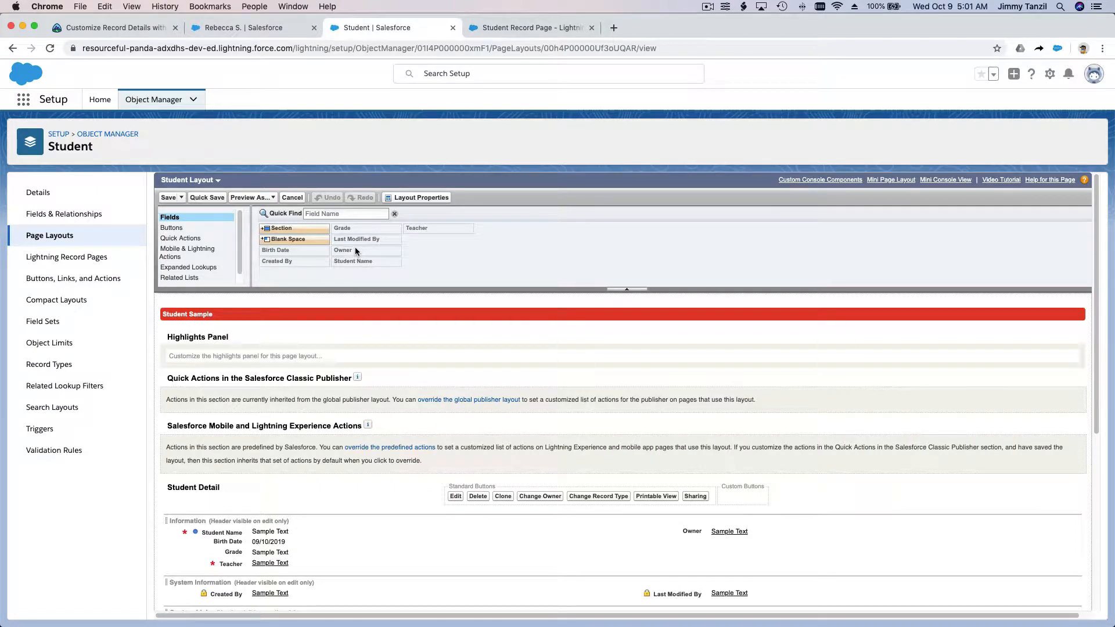
scroll(371, 413, "down", 5)
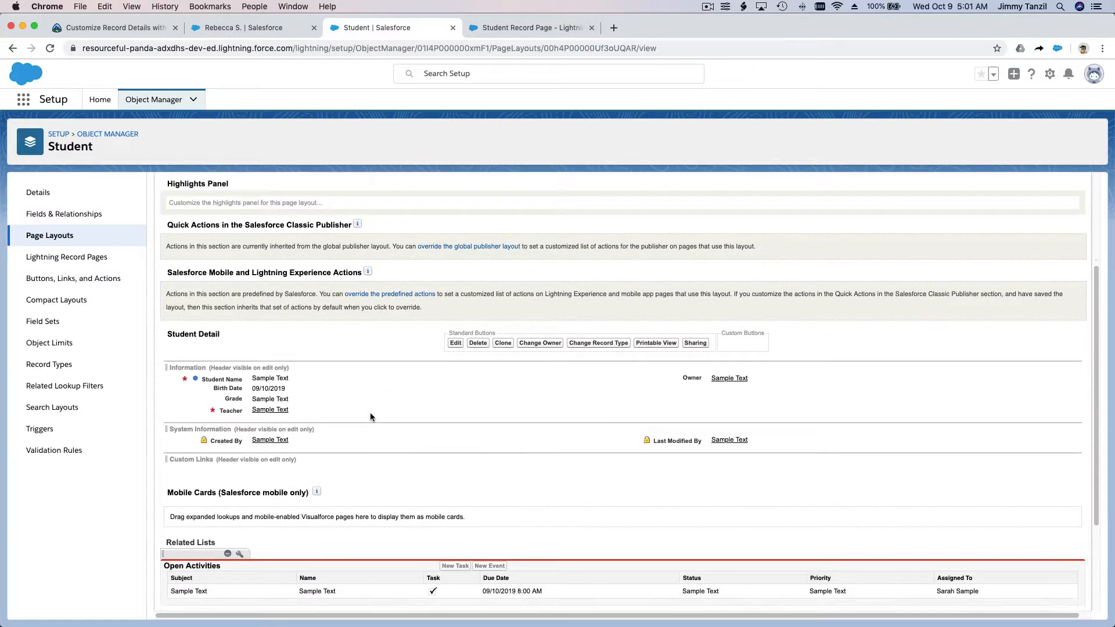
scroll(371, 415, "up", 1)
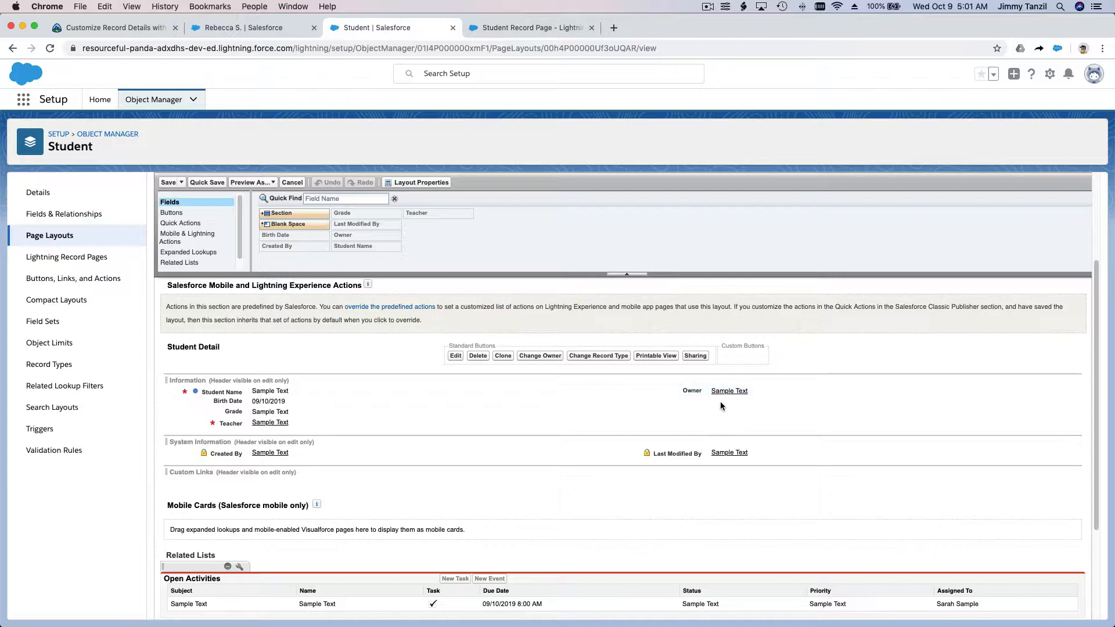
left_click(248, 27)
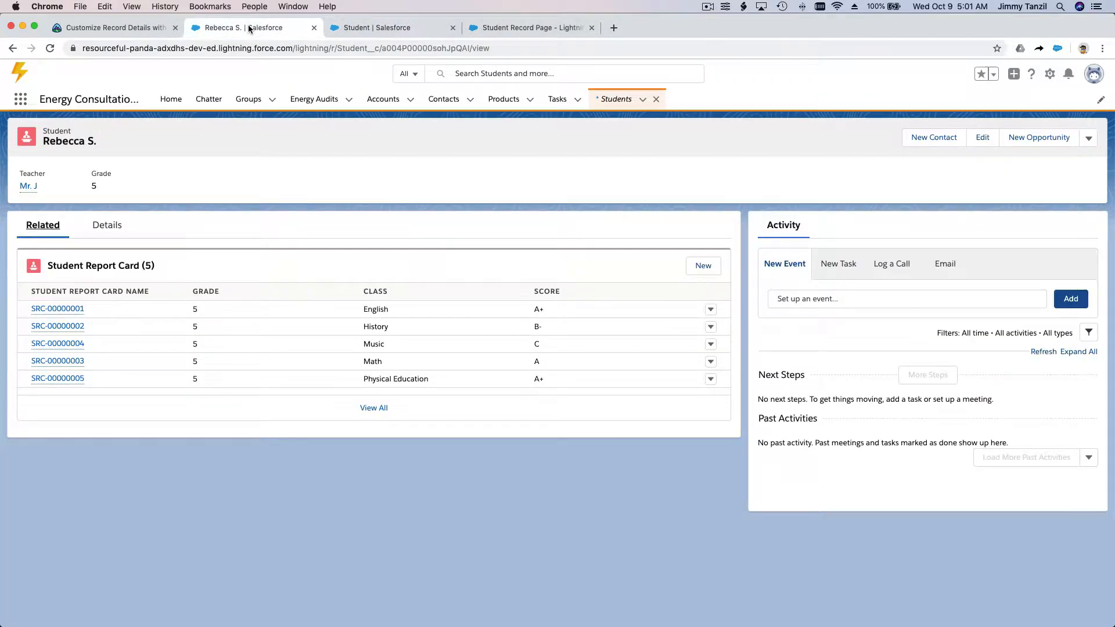
left_click(108, 228)
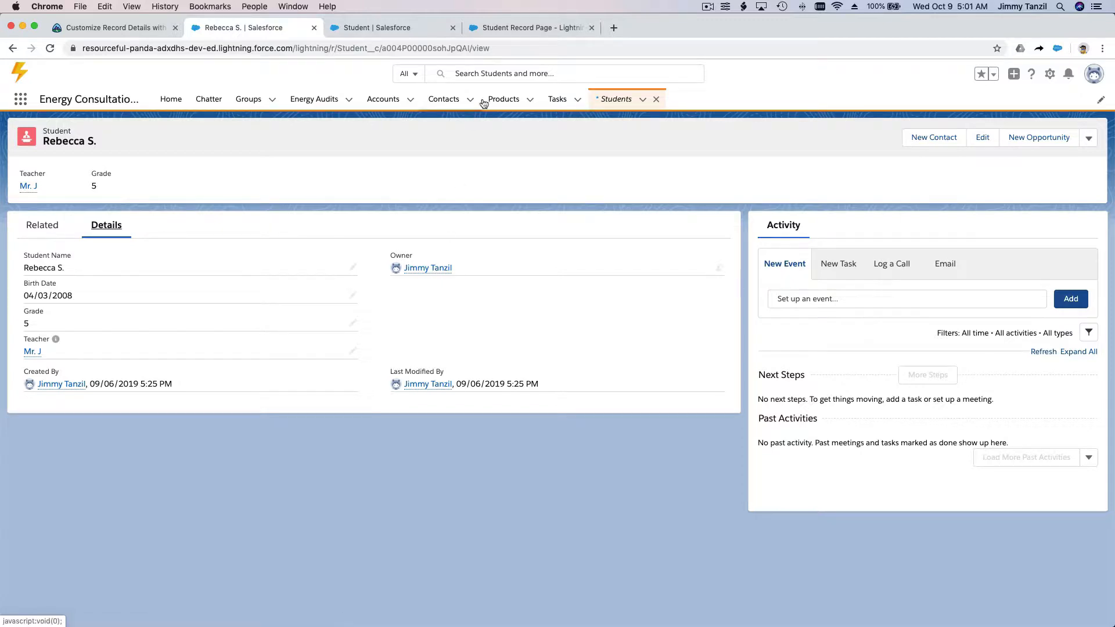
Step: Move the Created By and Last Modified By fields into the Student Layout's Information section, beneath Owner
left_click(399, 30)
scroll(418, 402, "down", 1)
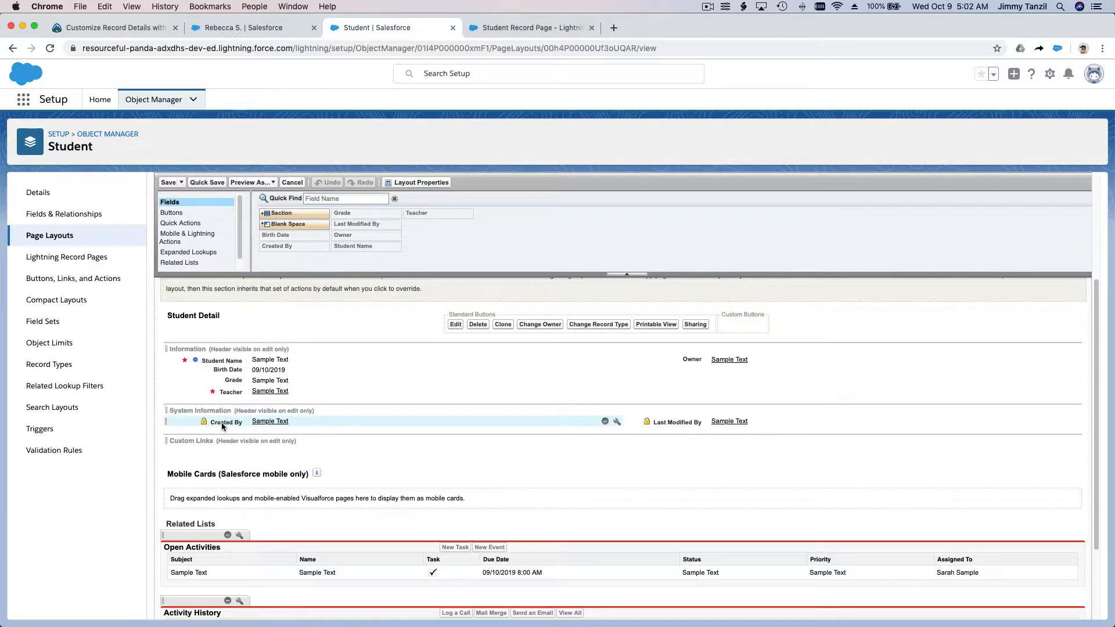
left_click_drag(221, 423, 711, 370)
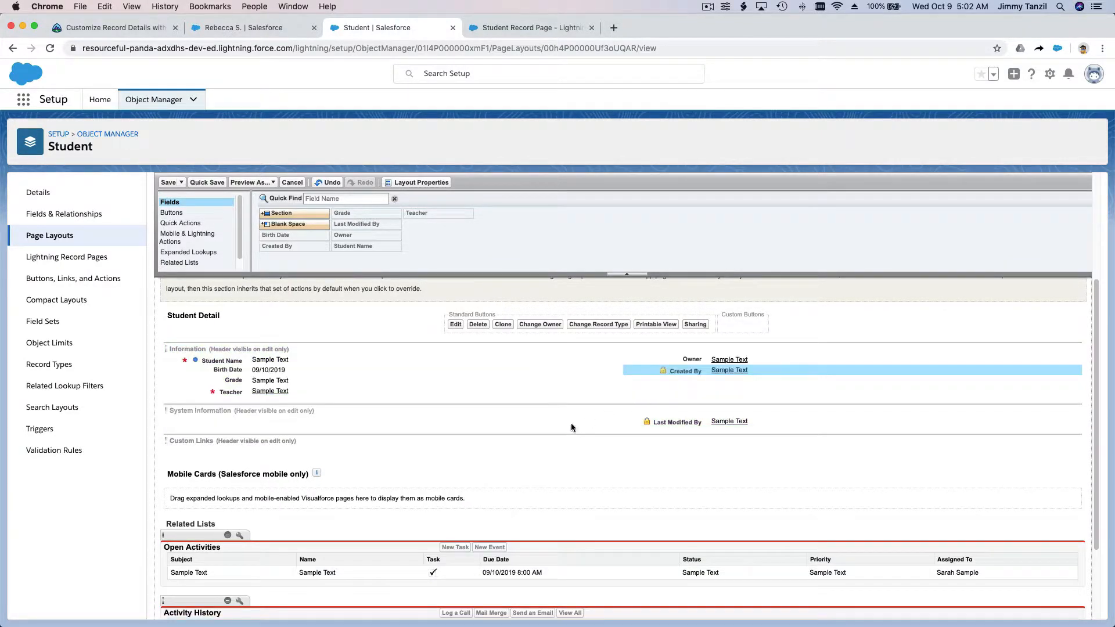
left_click_drag(680, 420, 718, 391)
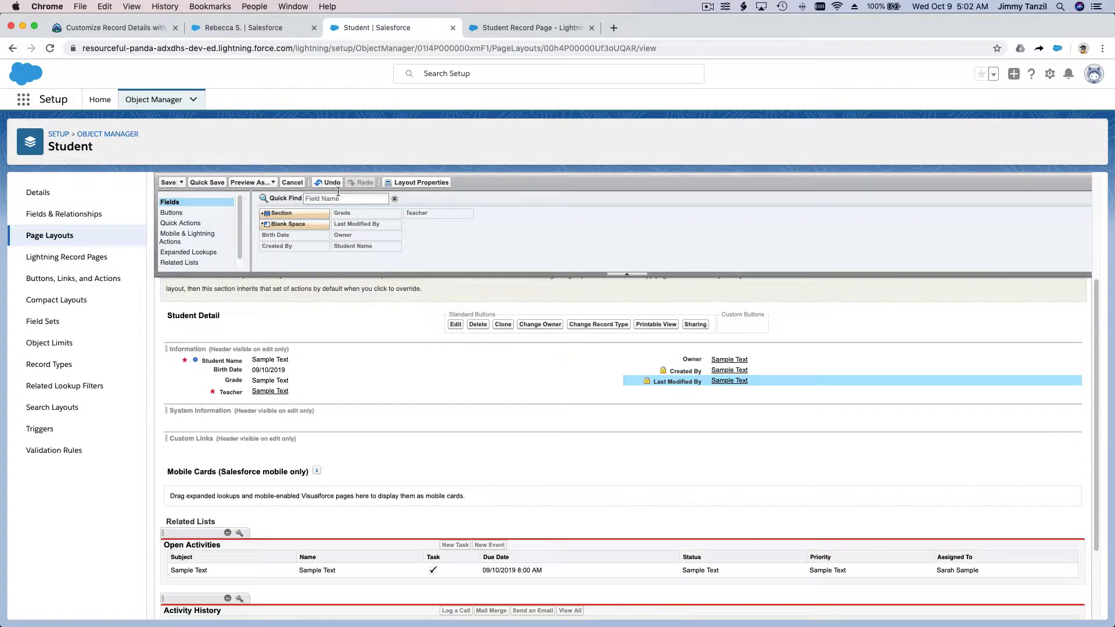
Step: Check the student record and its App Builder page, and remove the emptied System Information section from the Student Layout
left_click(261, 29)
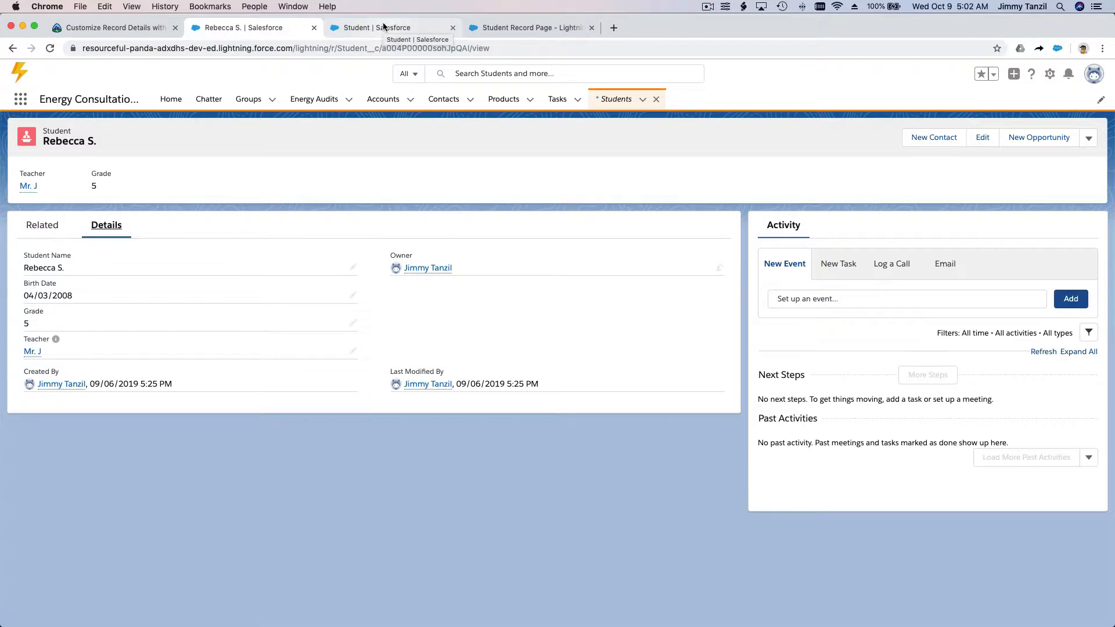
left_click(504, 33)
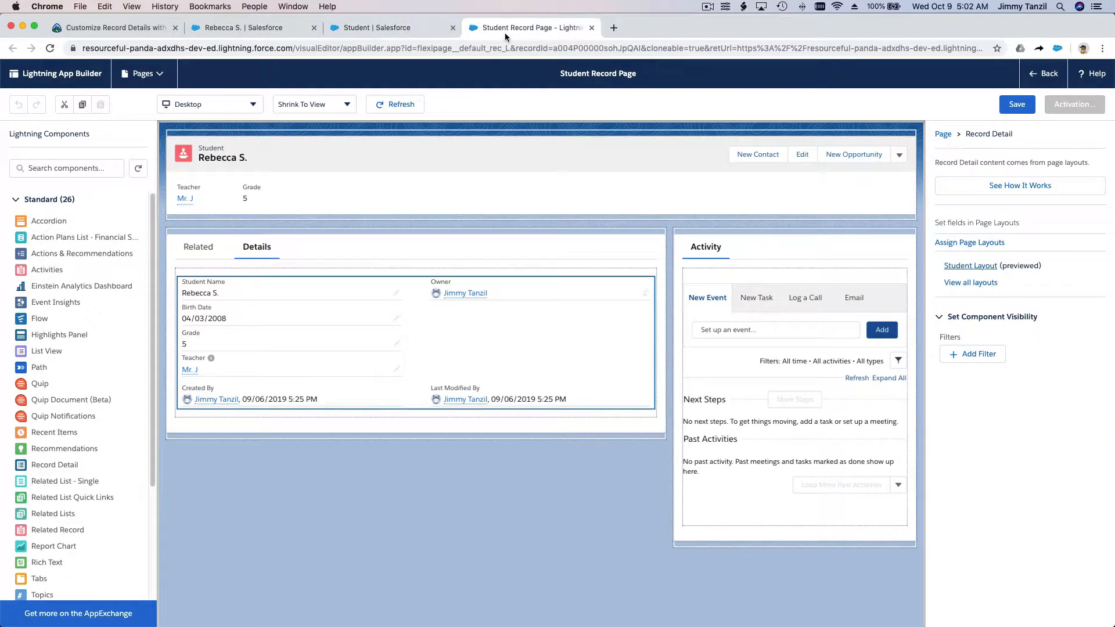
left_click(415, 33)
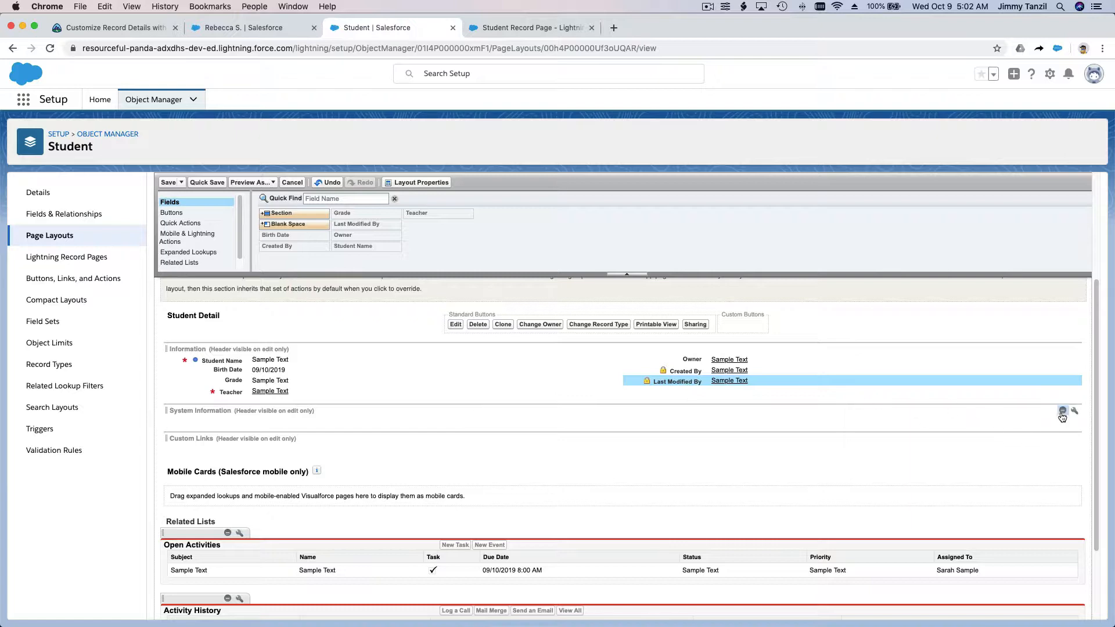
left_click(1062, 413)
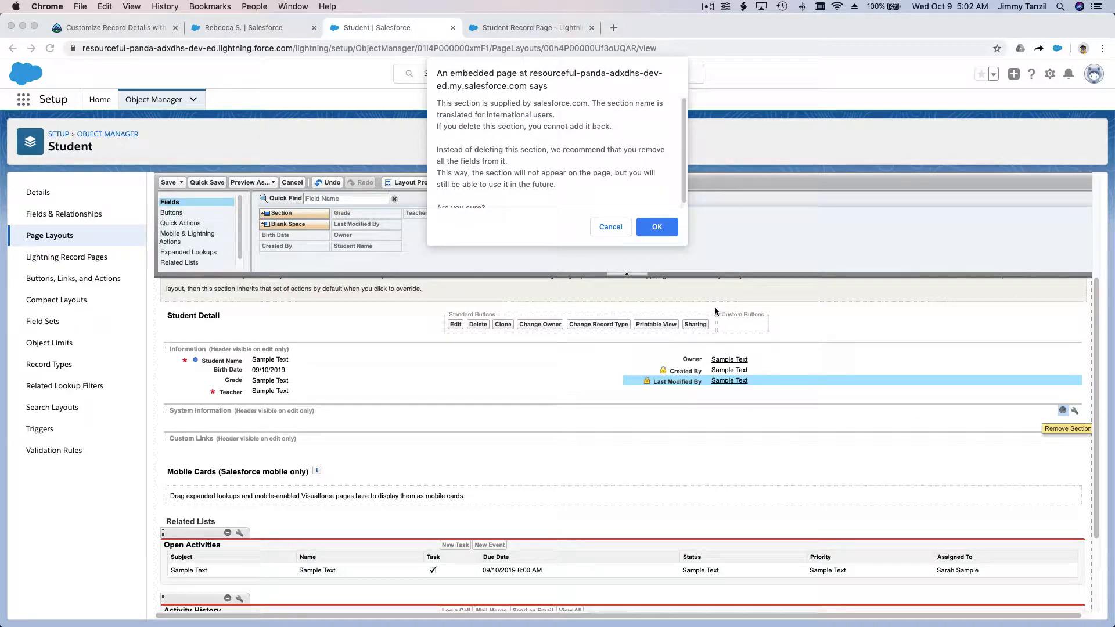
left_click(657, 227)
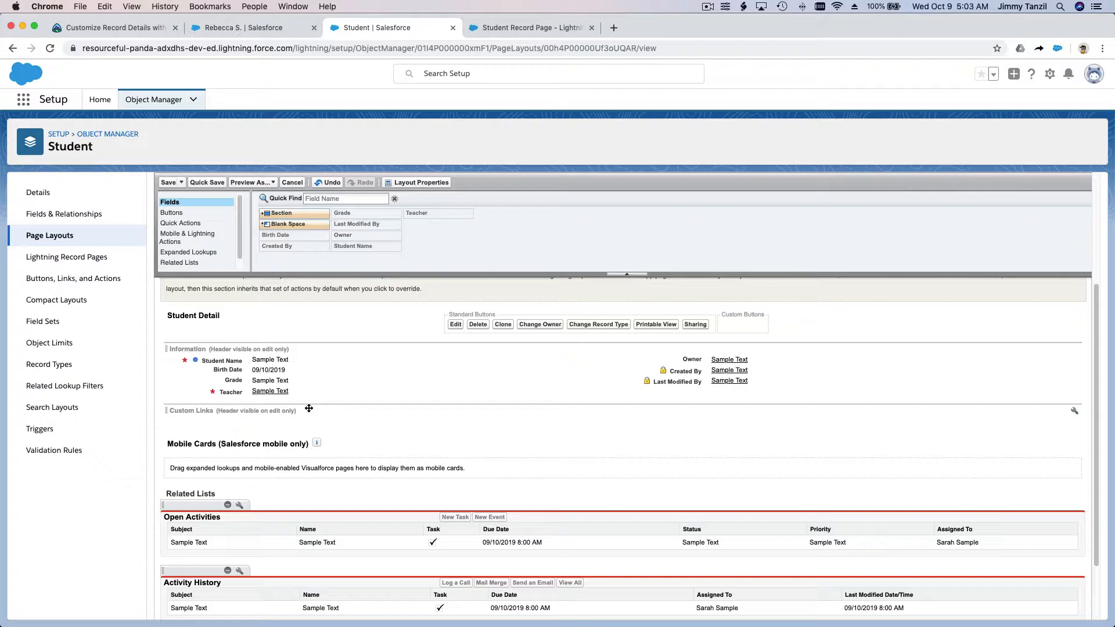
Step: Add a 1-Column section named "Student Address" between the Information and Custom Links sections of the Student Layout
scroll(222, 235, "down", 1)
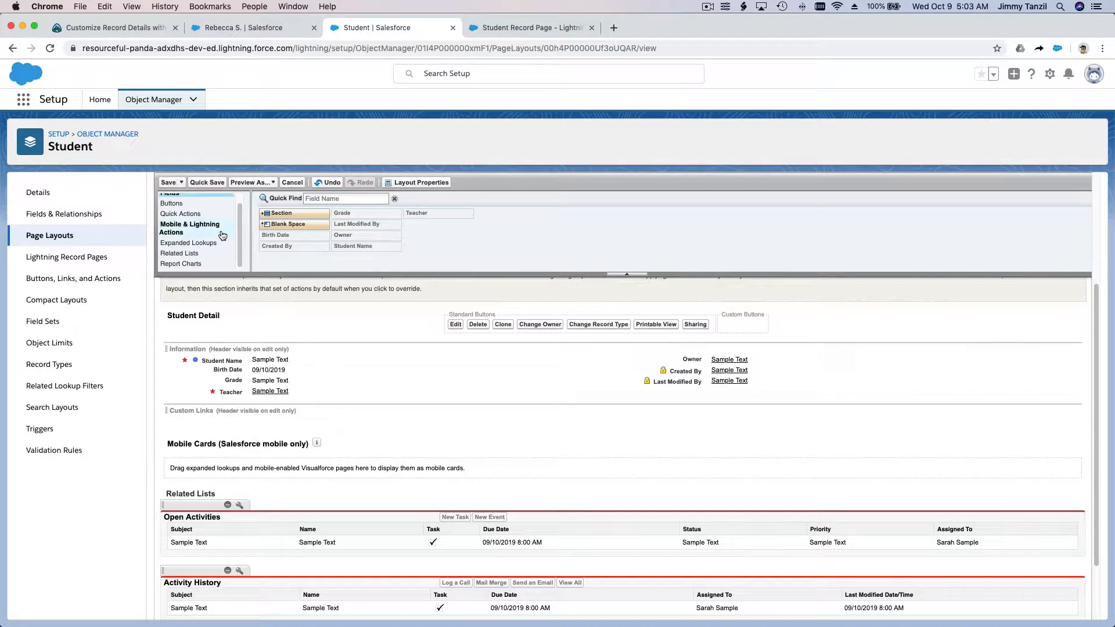
scroll(216, 238, "up", 1)
scroll(216, 240, "down", 1)
scroll(216, 239, "up", 1)
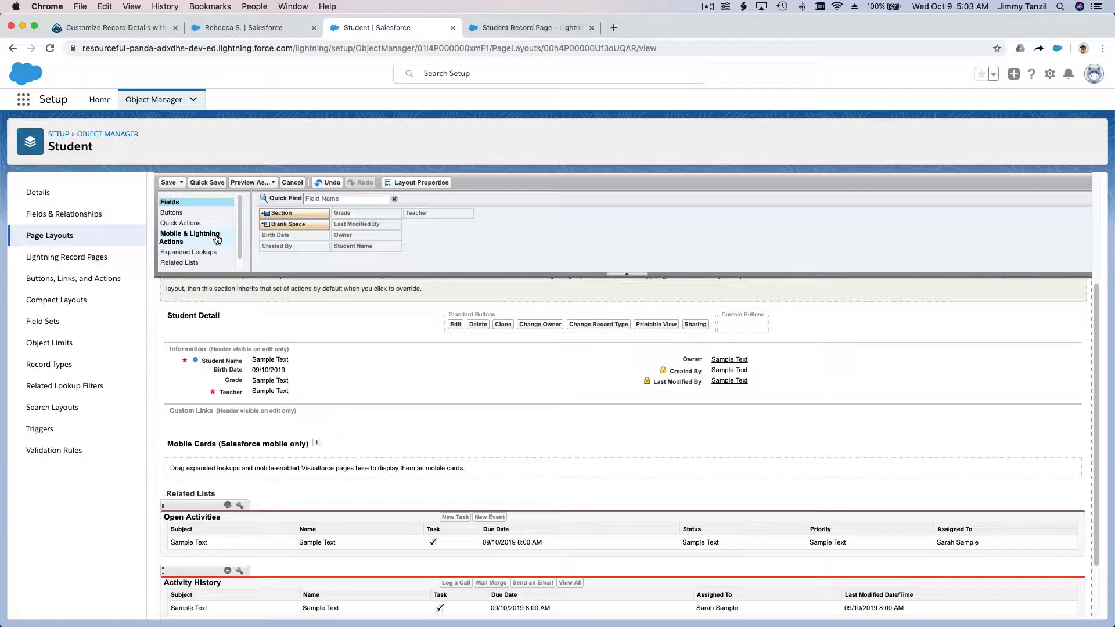
left_click_drag(286, 216, 293, 416)
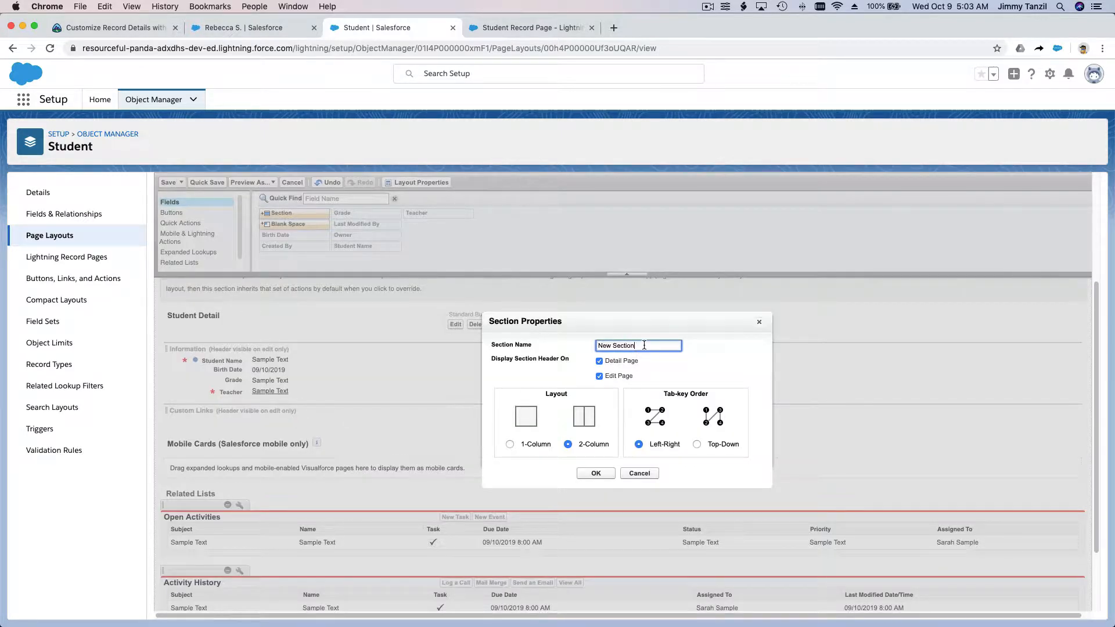
left_click_drag(638, 346, 590, 345)
type("Student Address")
left_click(536, 444)
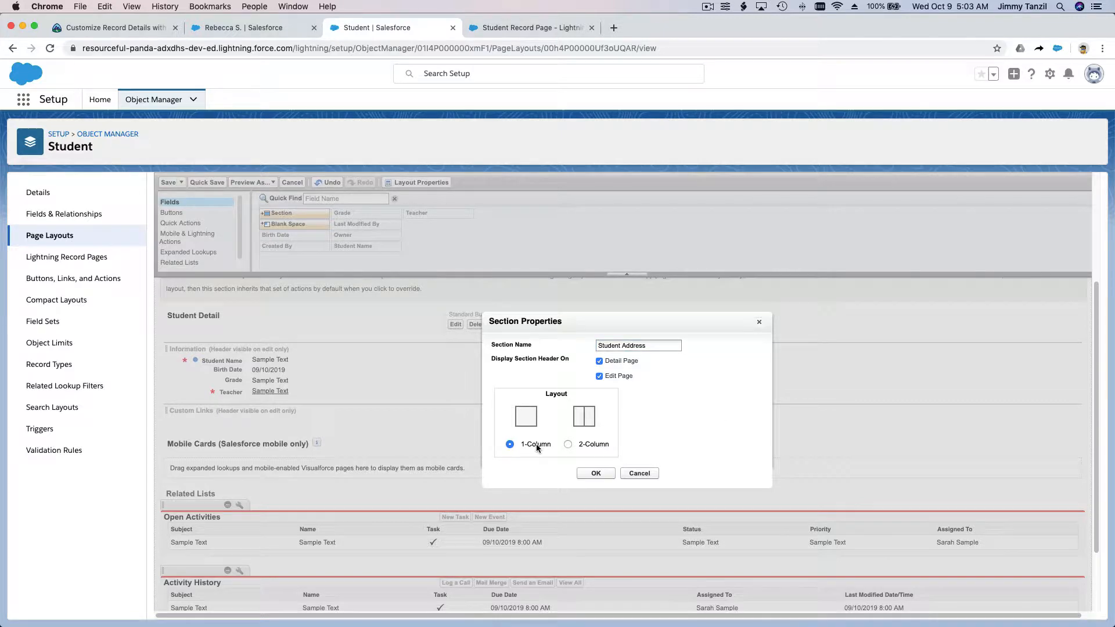
left_click(611, 475)
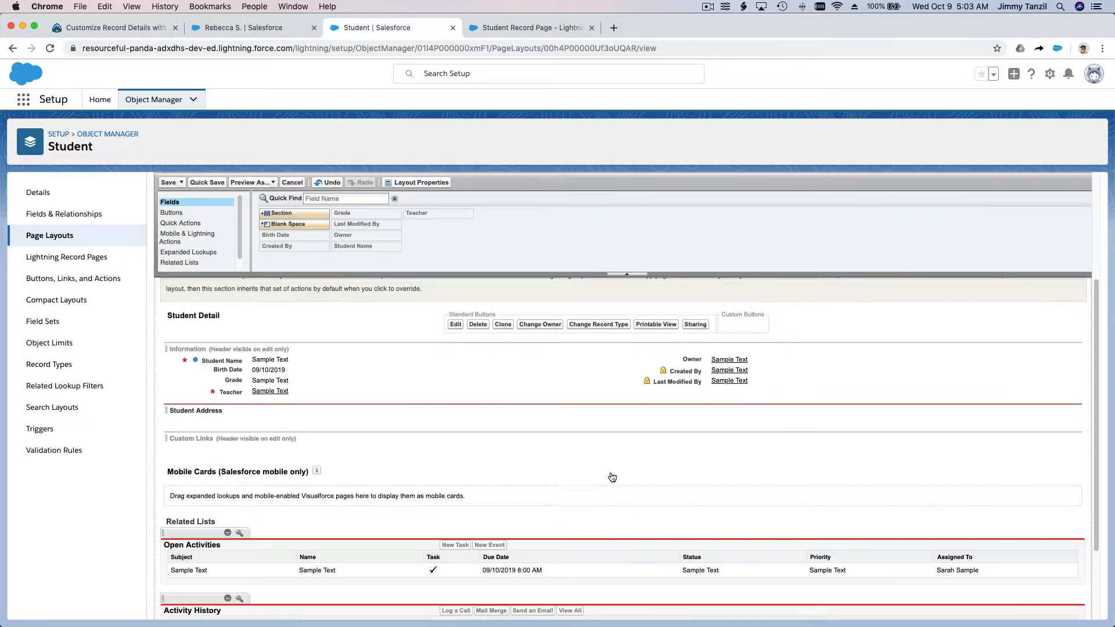
Step: Quick-save the Student Layout and reload the student record to view its updated details
left_click(202, 183)
left_click(235, 30)
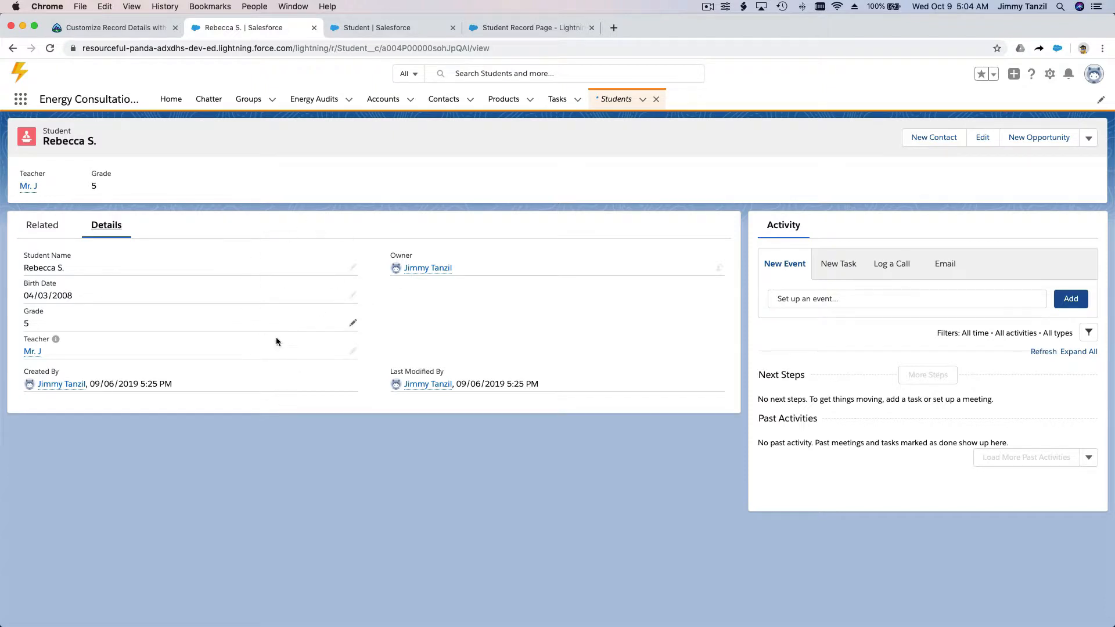
left_click(51, 50)
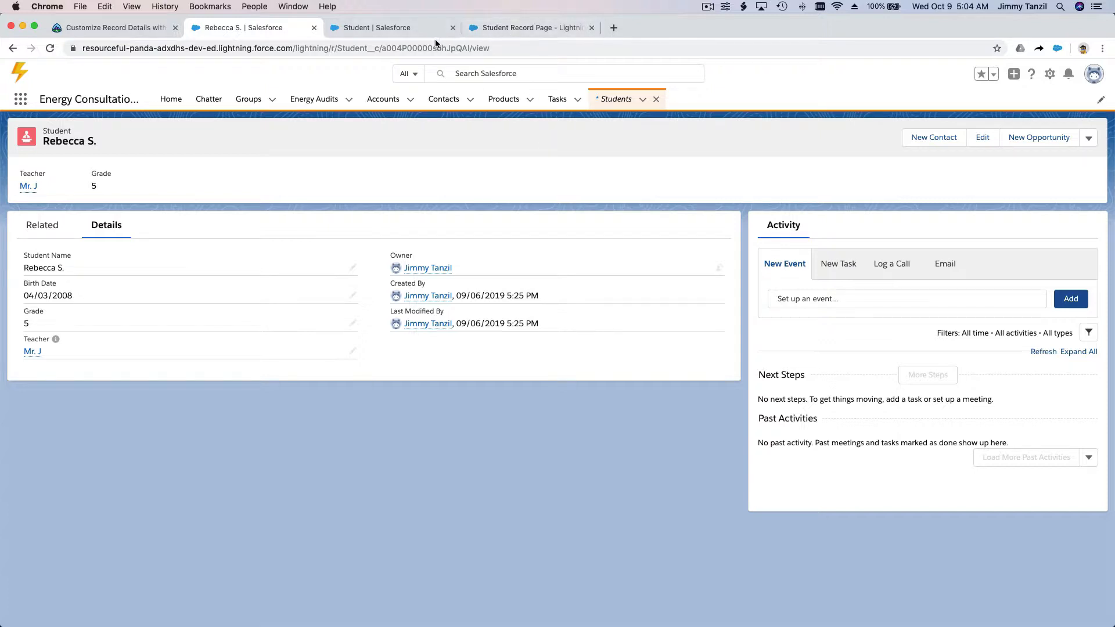
Step: Start a new custom field on the Student object and choose Text as its data type
left_click(393, 31)
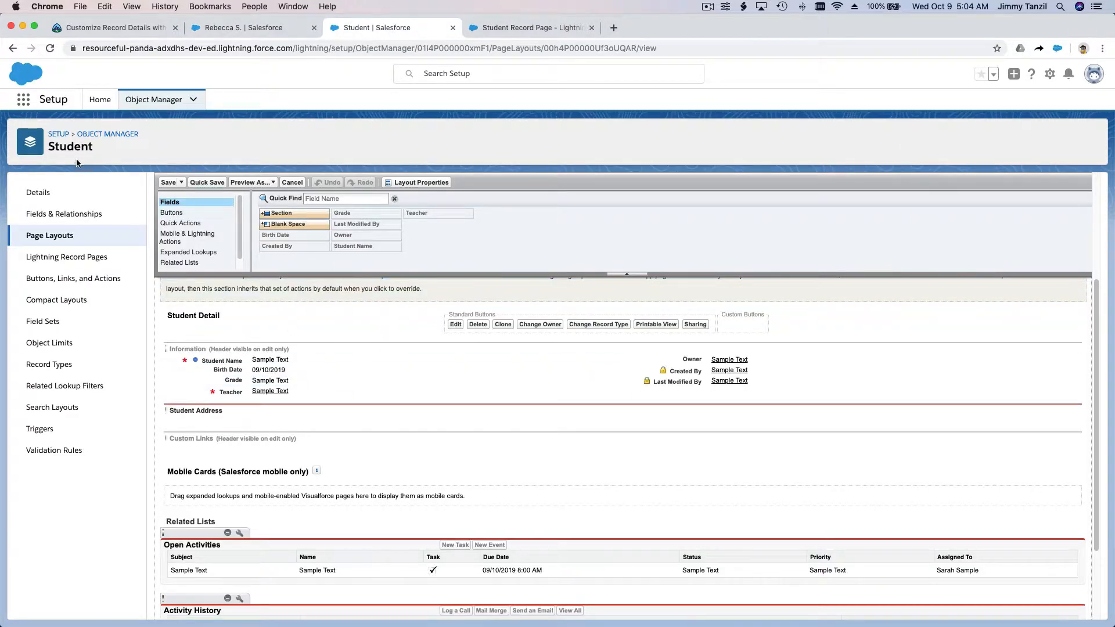
left_click(78, 215)
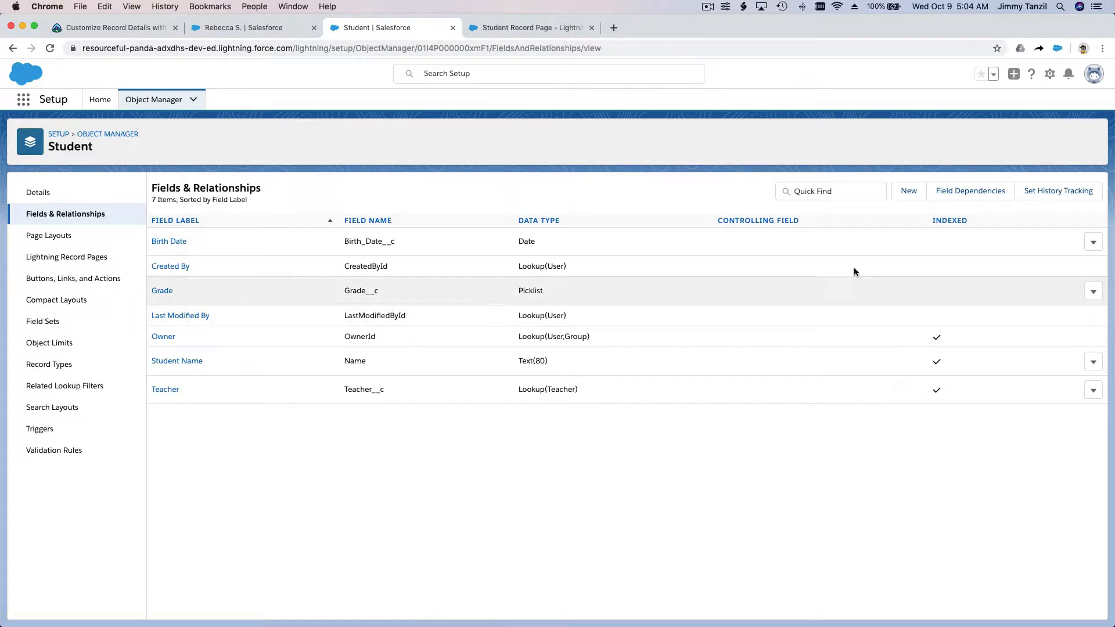
left_click(913, 192)
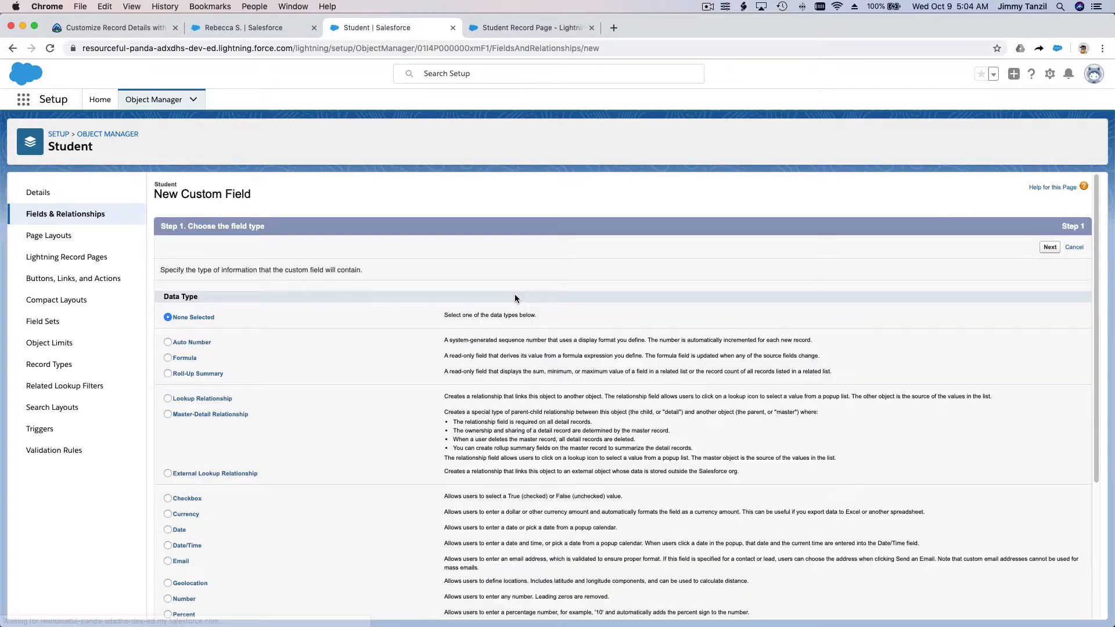
scroll(218, 398, "down", 5)
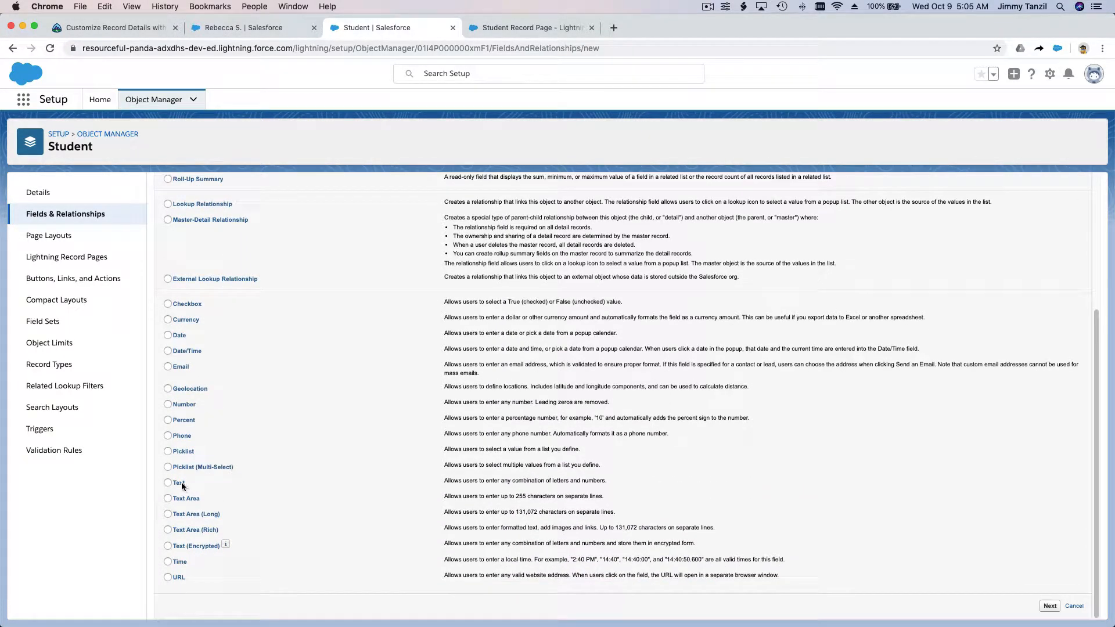
left_click(181, 483)
left_click(707, 11)
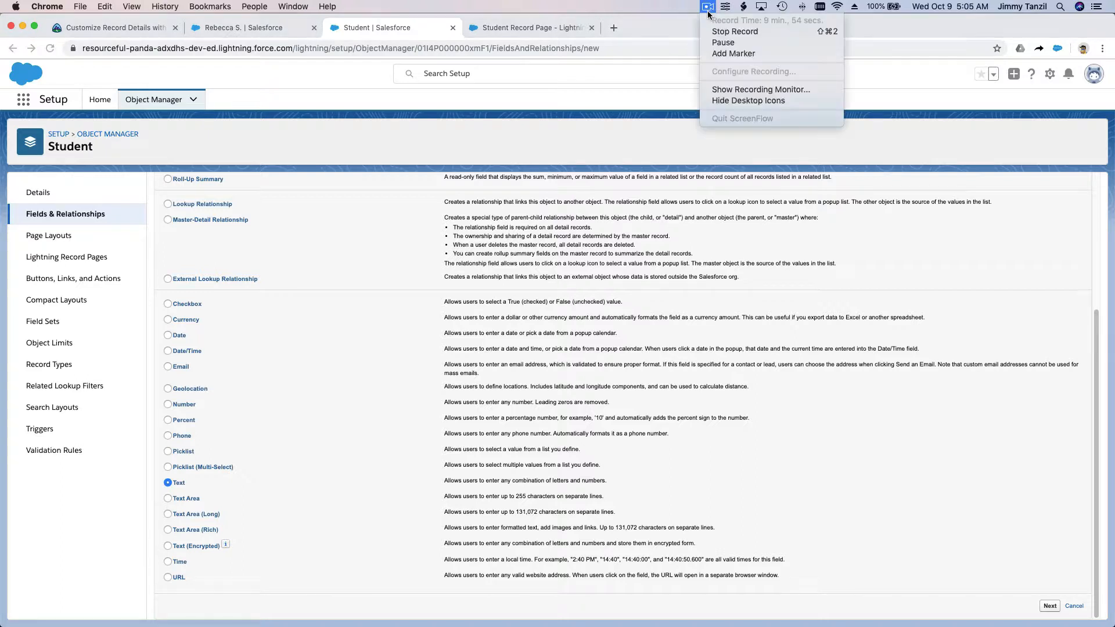
left_click(718, 42)
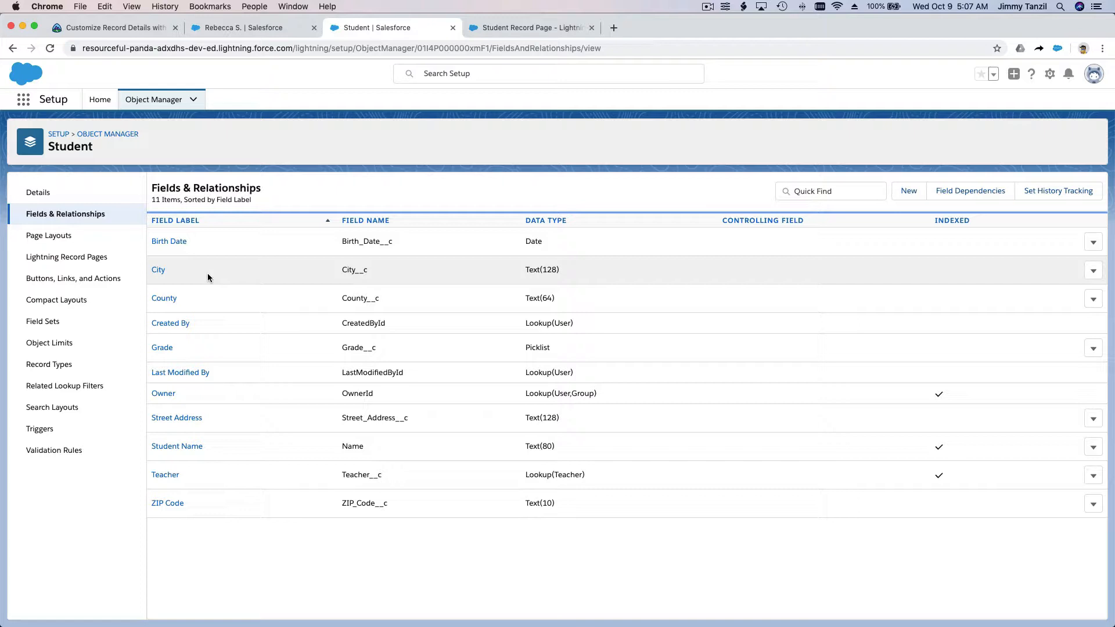
Step: Open the Student object's Student Layout for editing
left_click(65, 237)
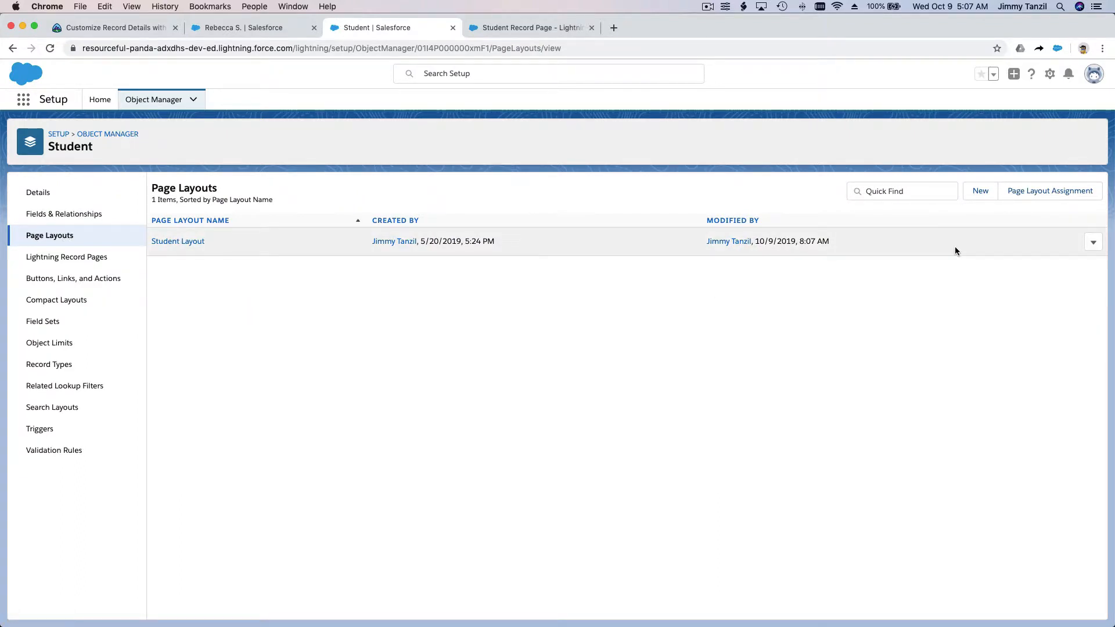
left_click(1093, 243)
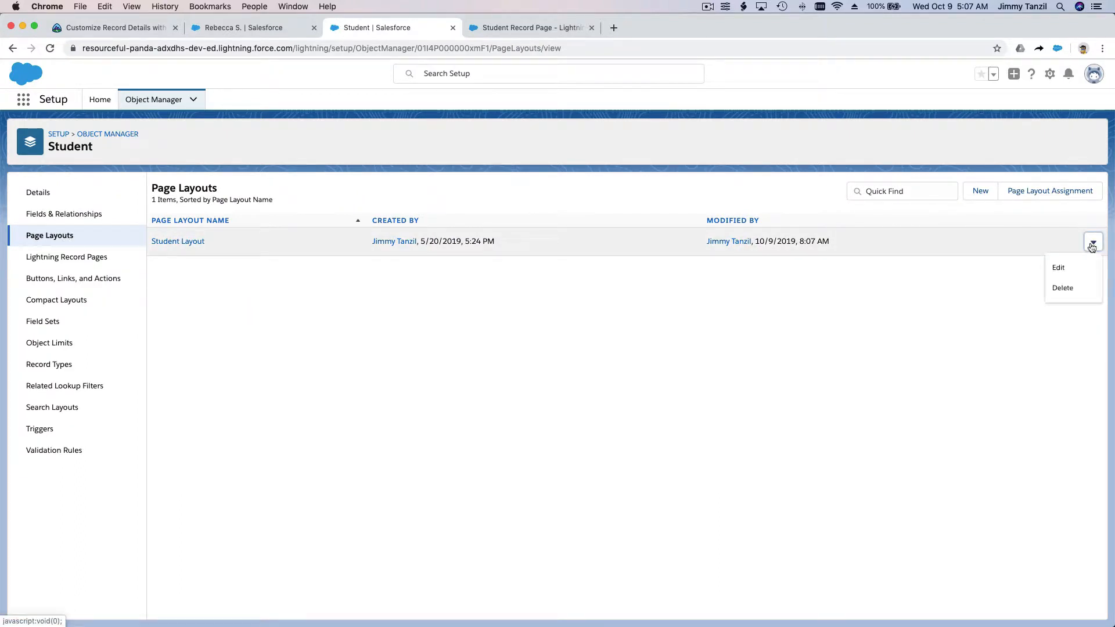
left_click(1074, 273)
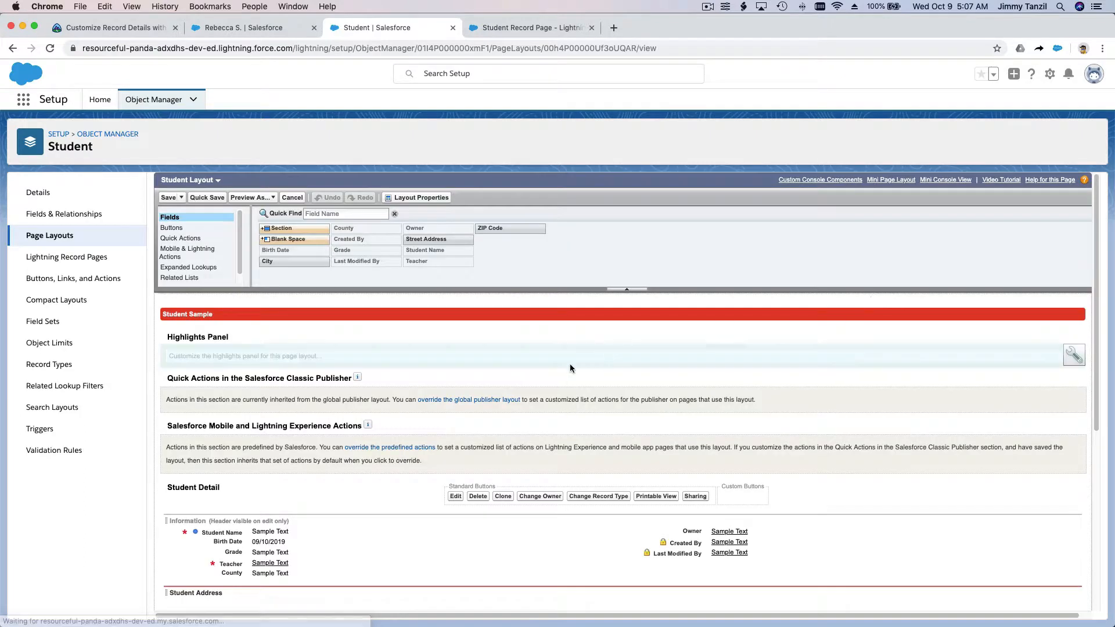
Step: Place the Street Address, City, County and ZIP Code fields, in that order, in the Student Address section
scroll(390, 392, "down", 1)
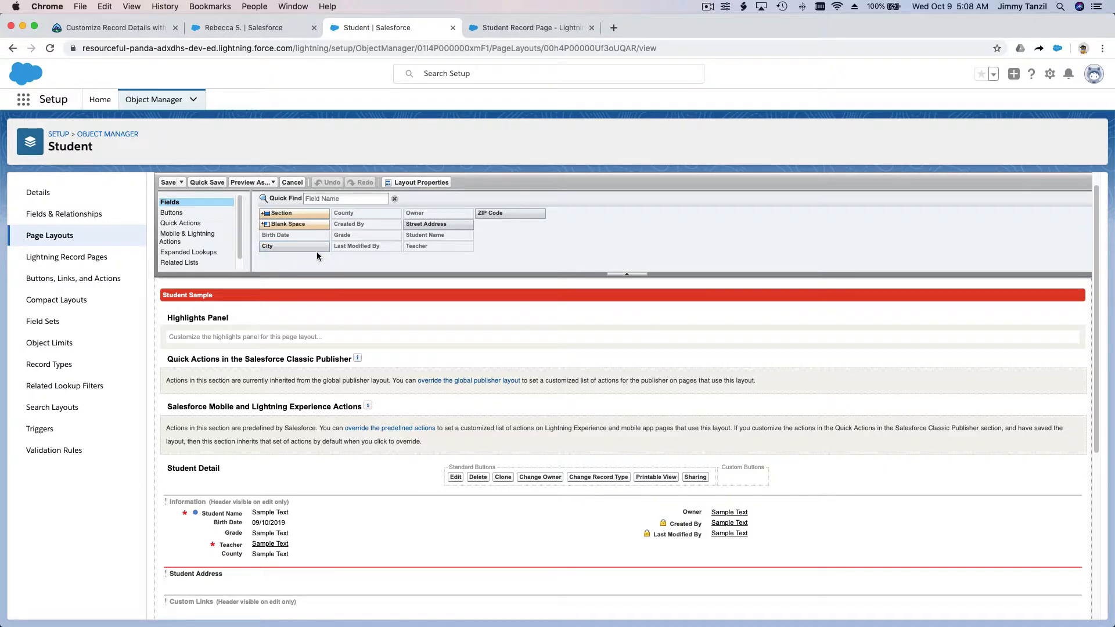
scroll(316, 252, "down", 1)
scroll(316, 256, "up", 1)
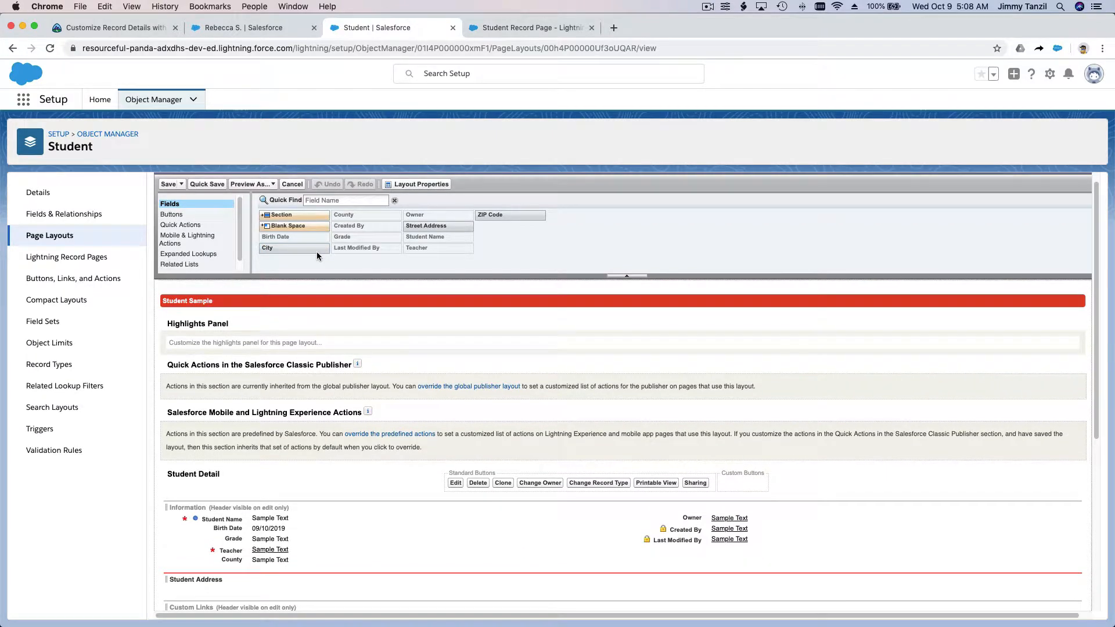
scroll(332, 344, "down", 4)
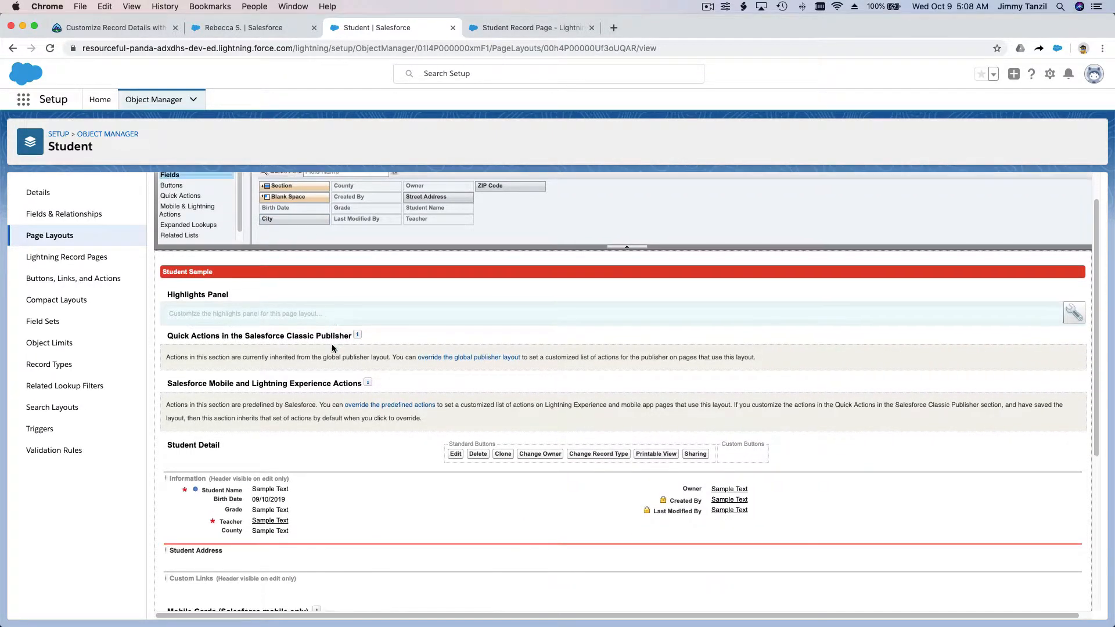
scroll(332, 347, "up", 2)
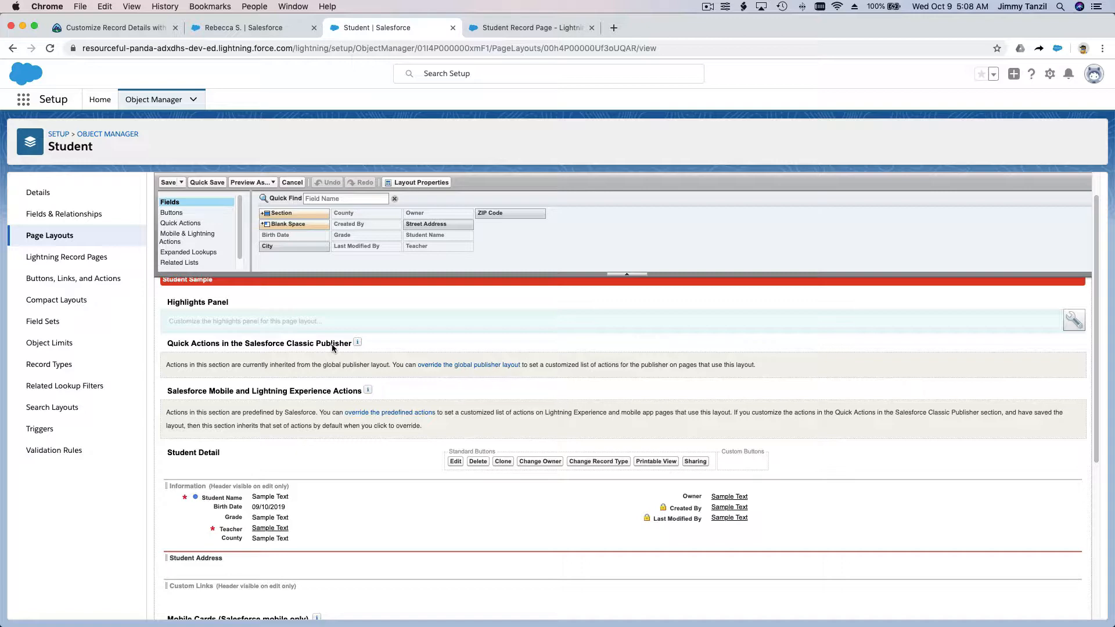
scroll(332, 346, "down", 12)
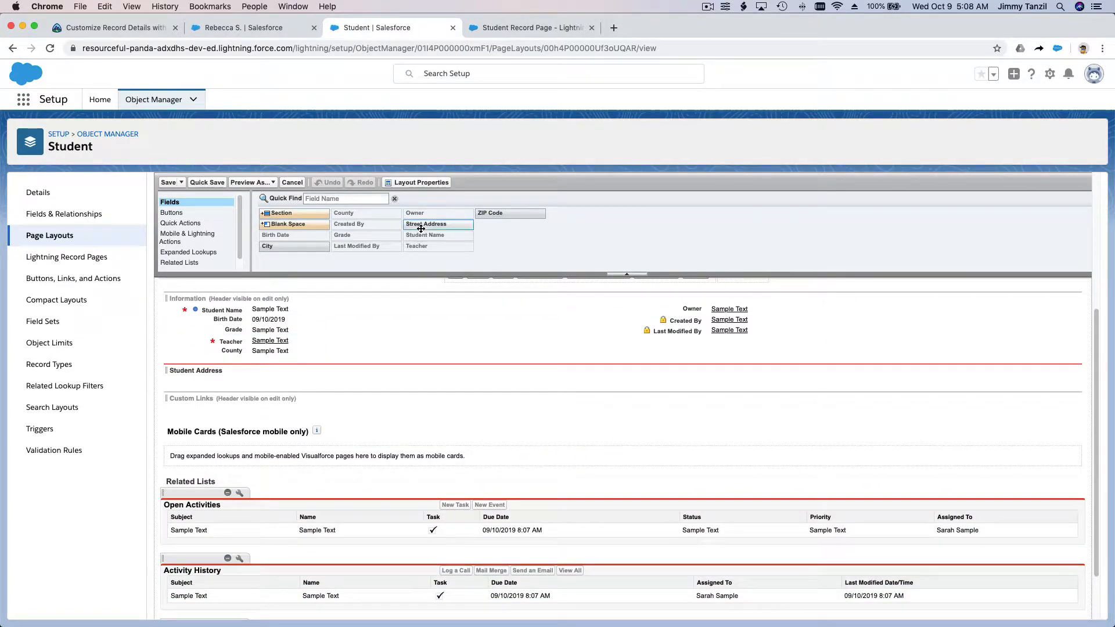
left_click_drag(423, 228, 357, 377)
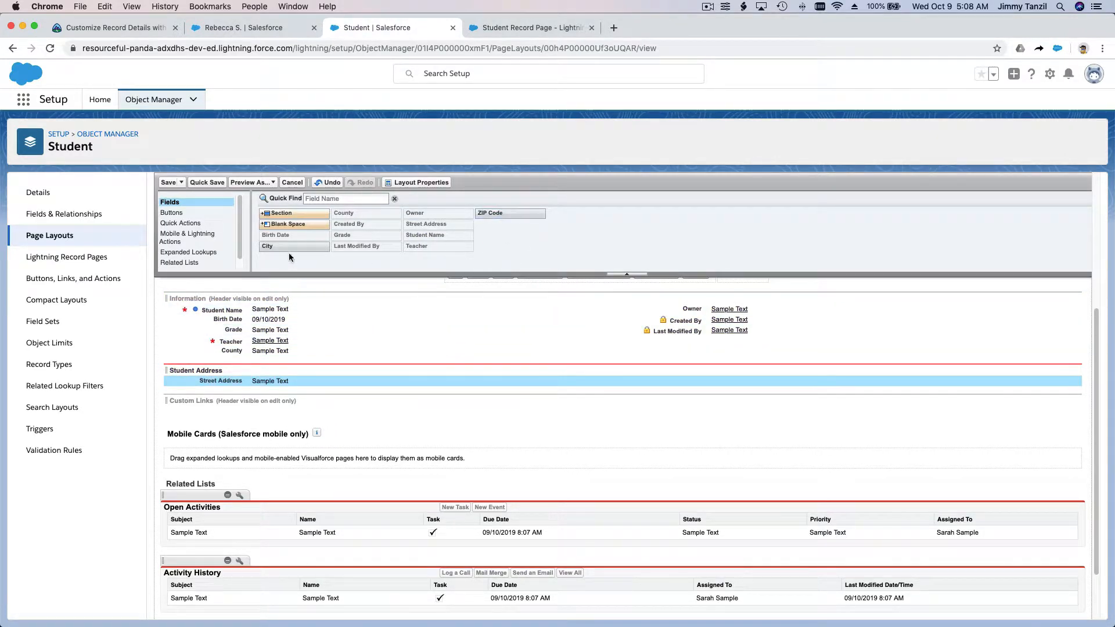
left_click_drag(289, 247, 287, 383)
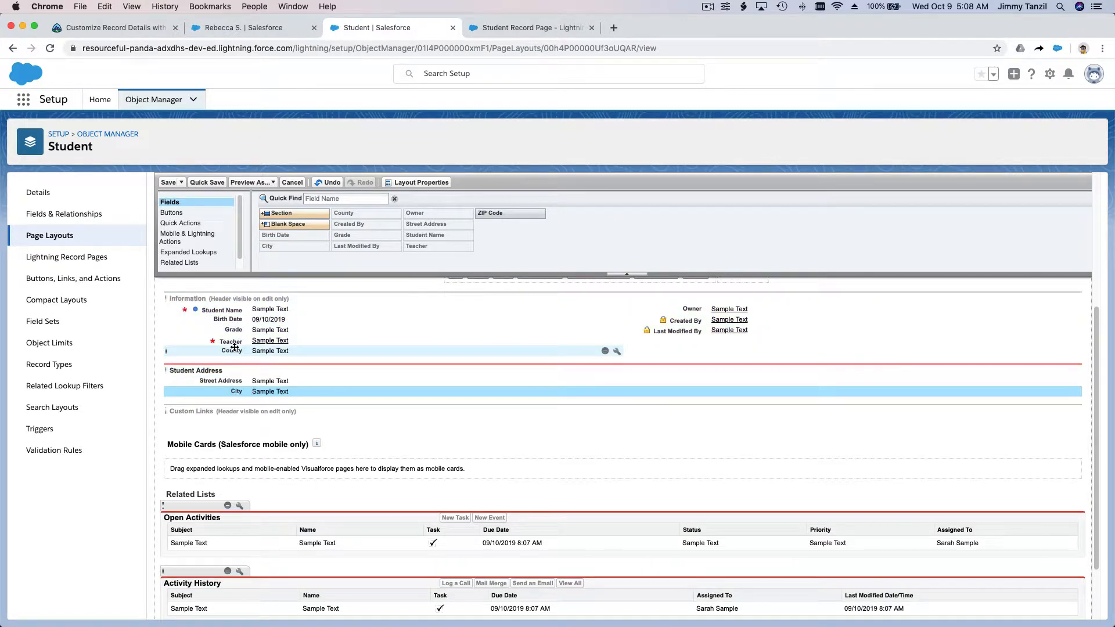
left_click_drag(236, 351, 245, 397)
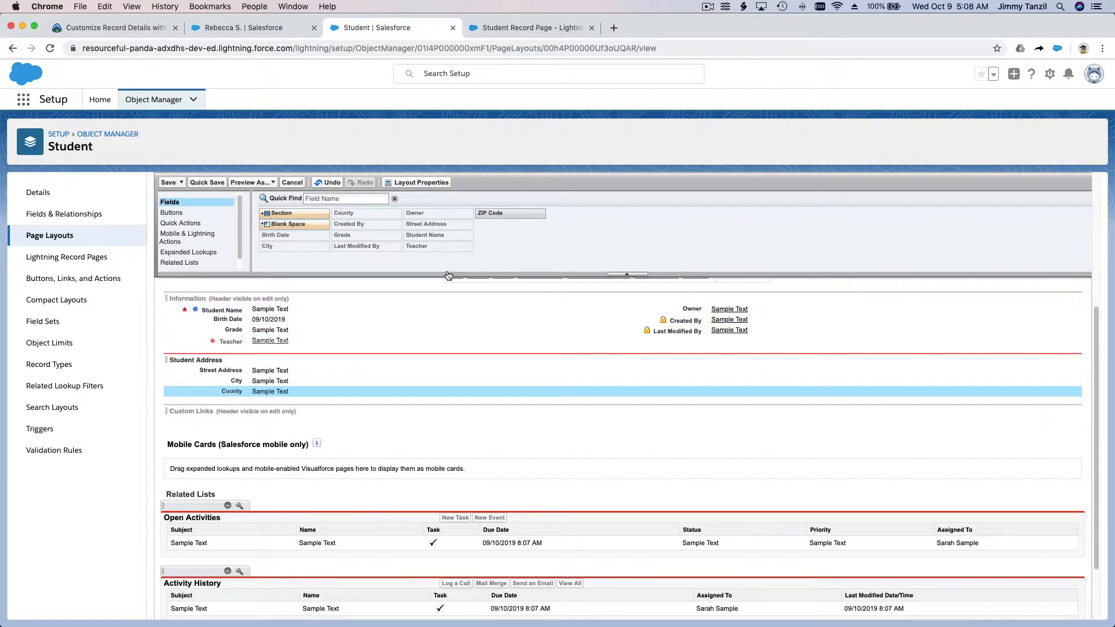
left_click_drag(492, 215, 364, 396)
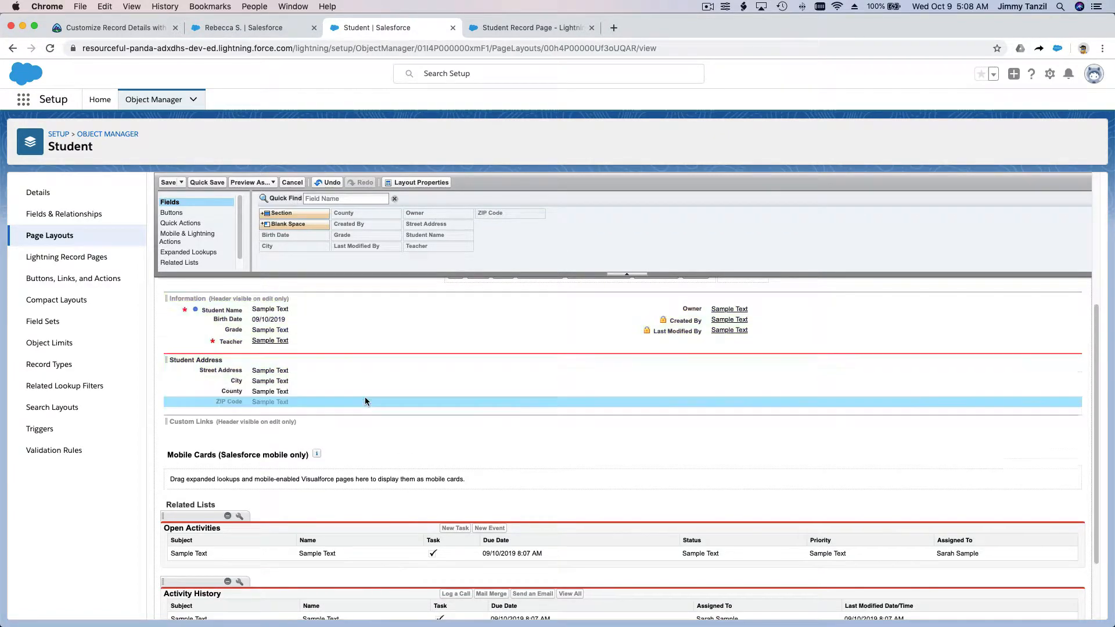
Step: Quick-save the Student Layout with its address fields and reload the student record
left_click(210, 183)
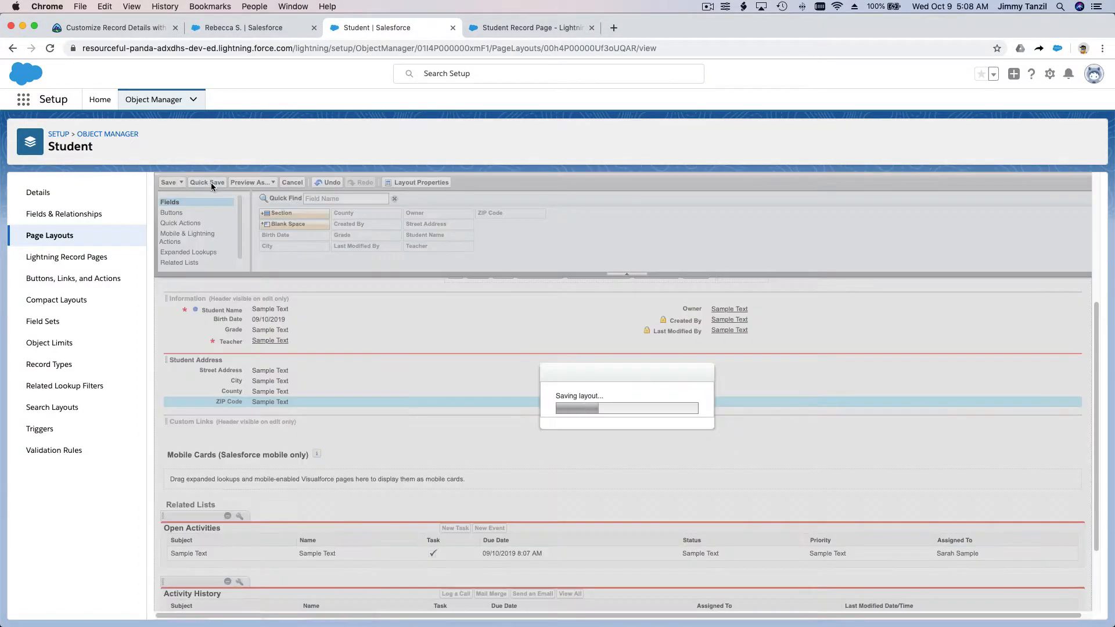
left_click(243, 29)
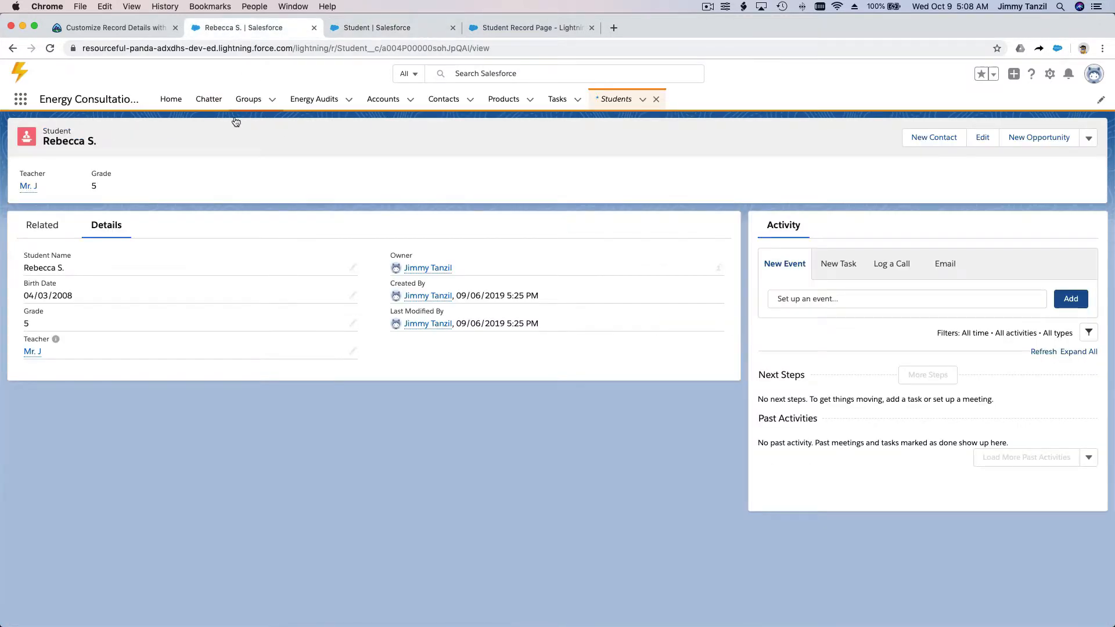
left_click(50, 48)
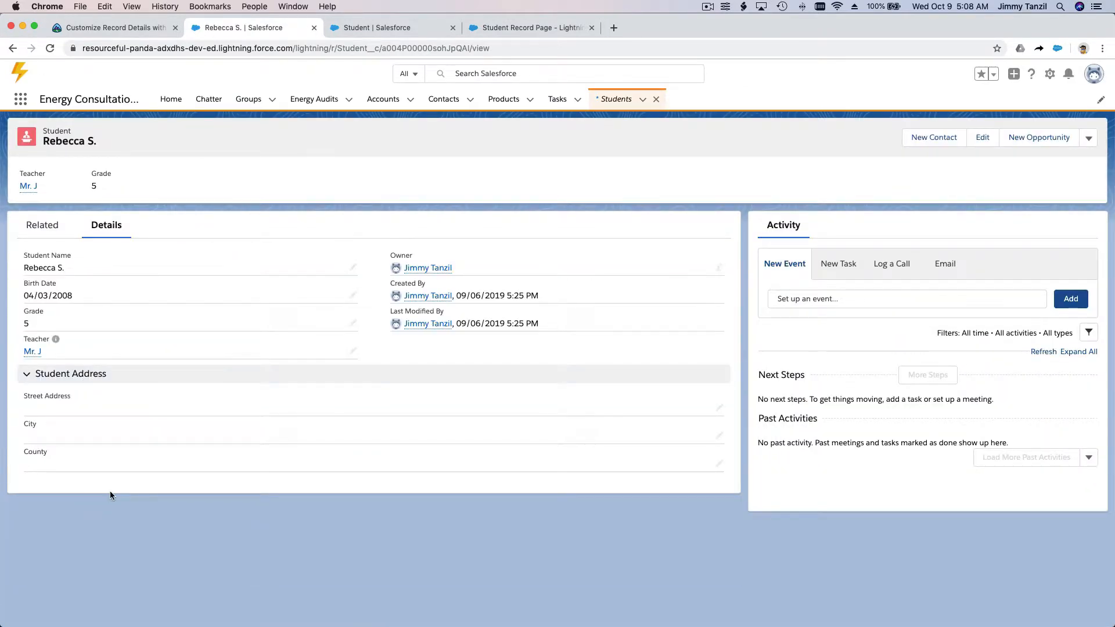
Step: Fill in the student's street address and city in the Student Address section and save the record
double_click(113, 407)
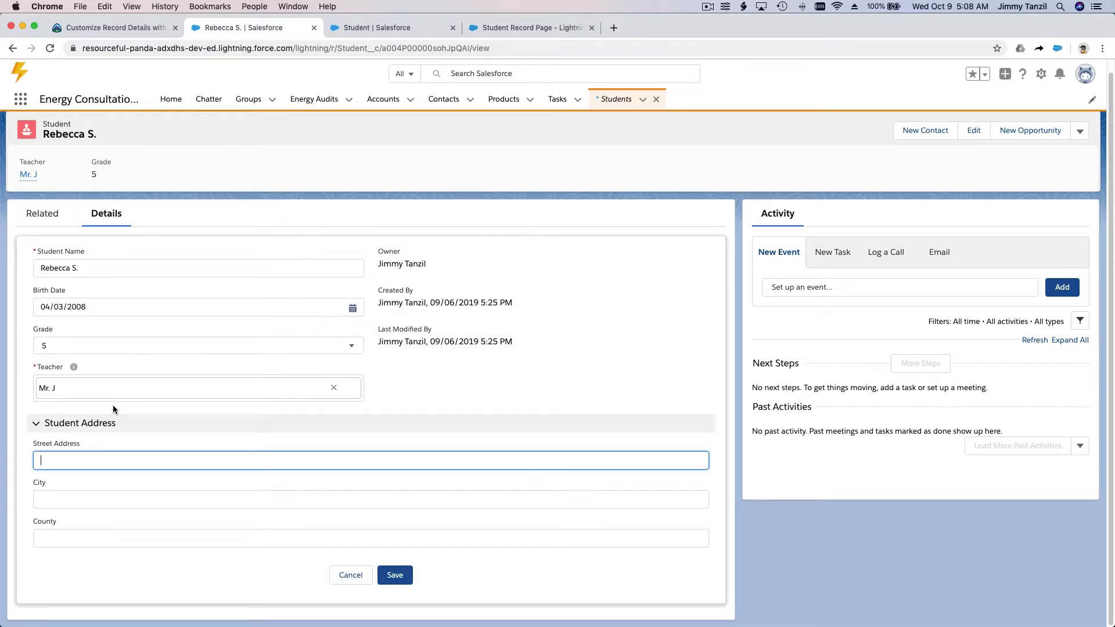
type("777 Test St")
key("Tab")
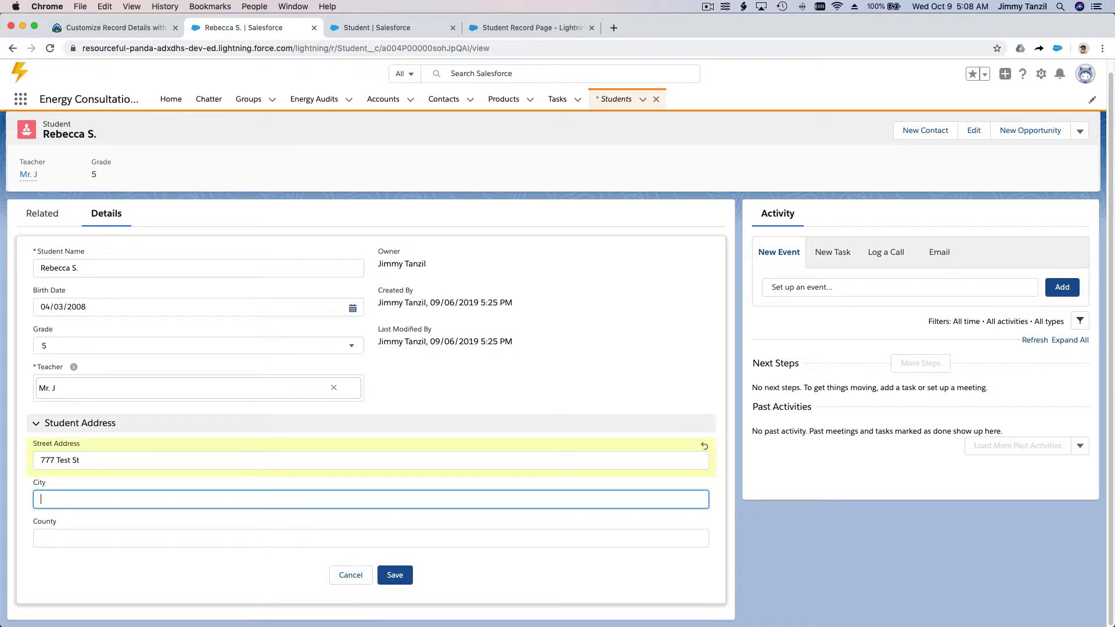
type("Nw")
type("ew Jer")
type("sey")
key("Tab")
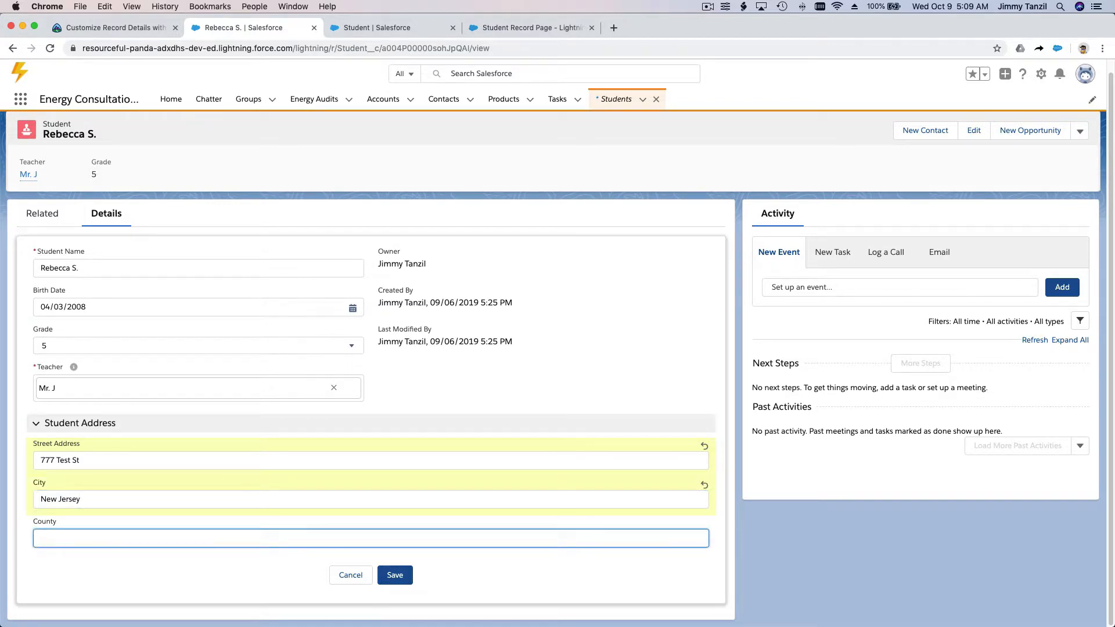
left_click(394, 575)
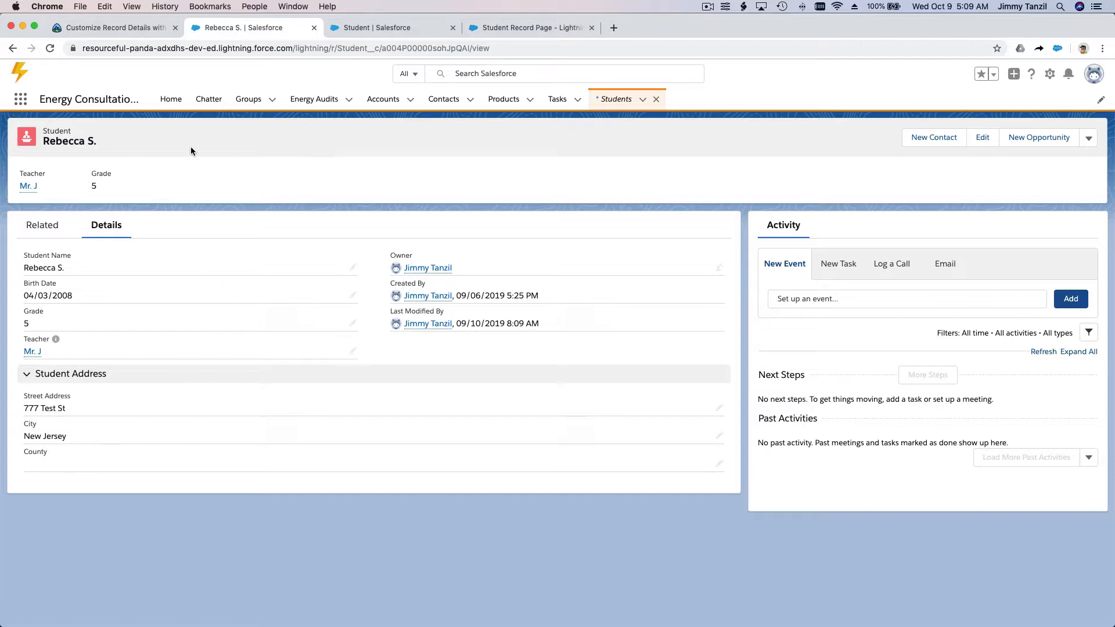
Step: Examine the student record's related lists and the Related Lists elements of the Student Layout
left_click(36, 226)
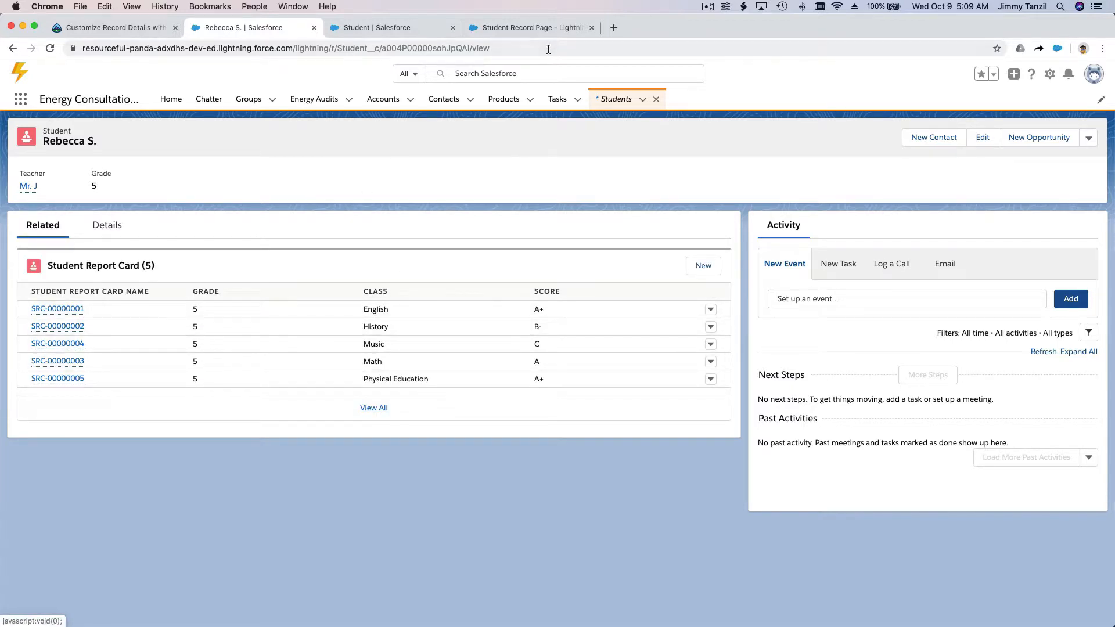
left_click(407, 30)
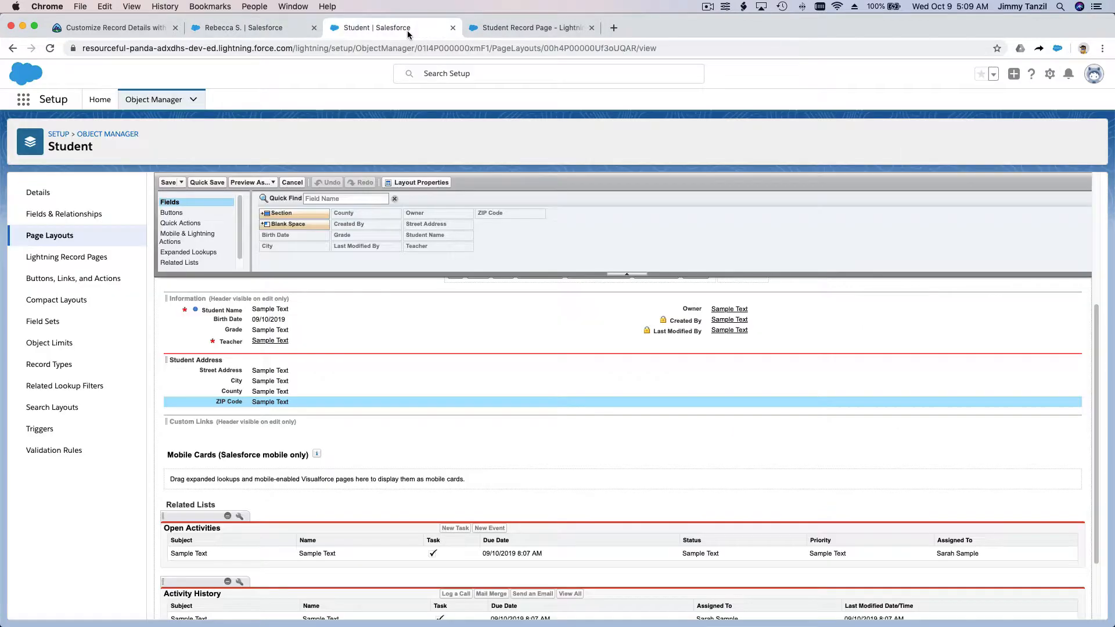
scroll(198, 244, "down", 1)
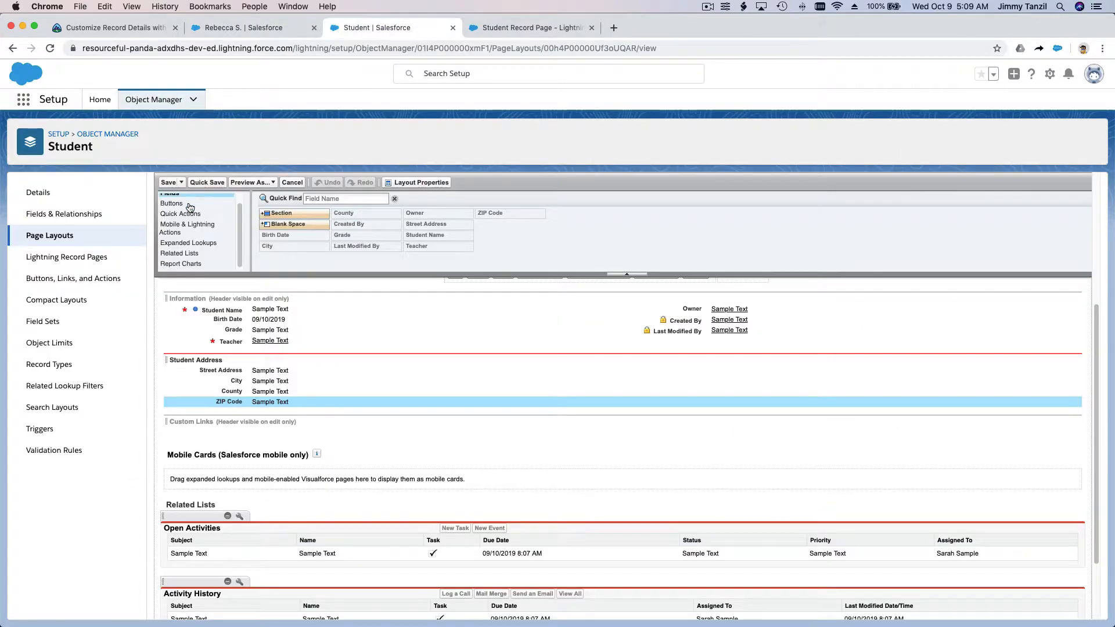
left_click(212, 258)
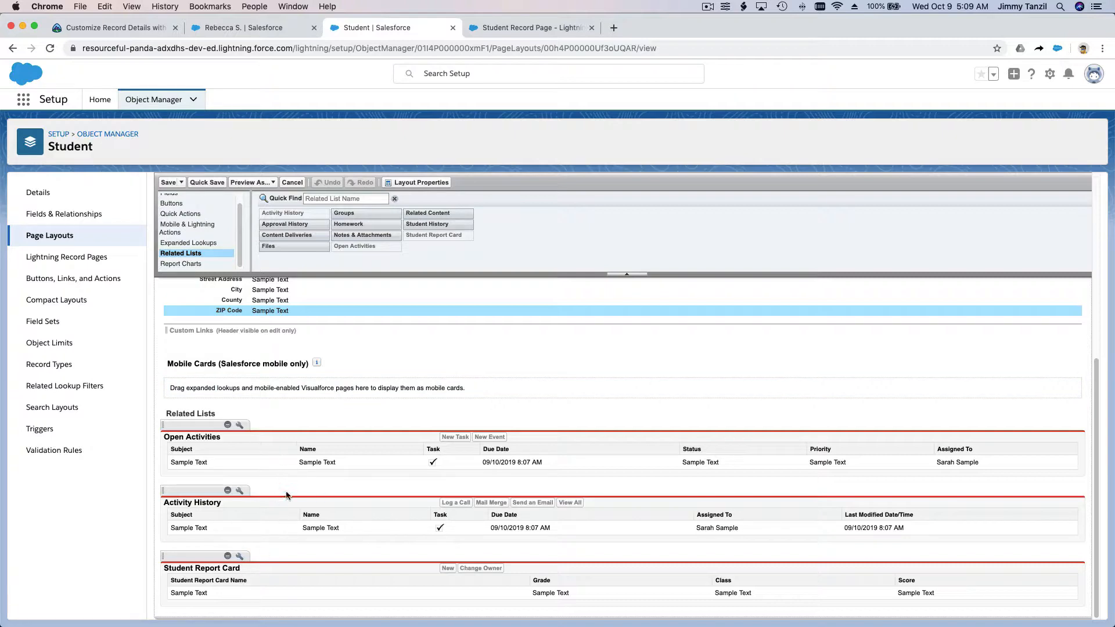
left_click(256, 27)
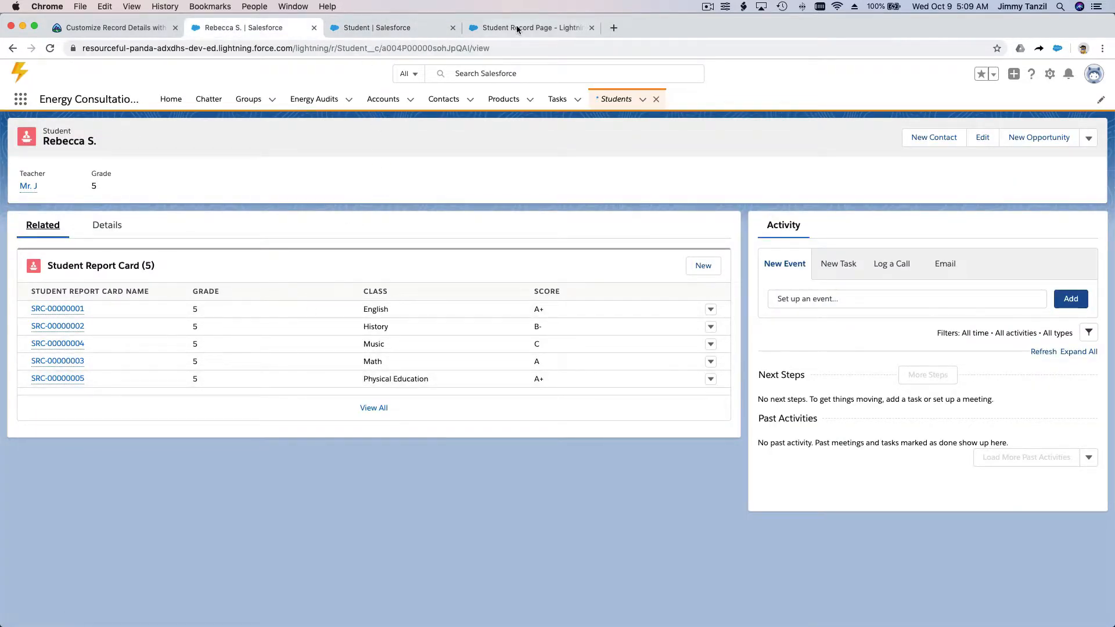
Step: Compare the Student Report Card columns in the Student Layout with those shown on the student record
left_click(406, 27)
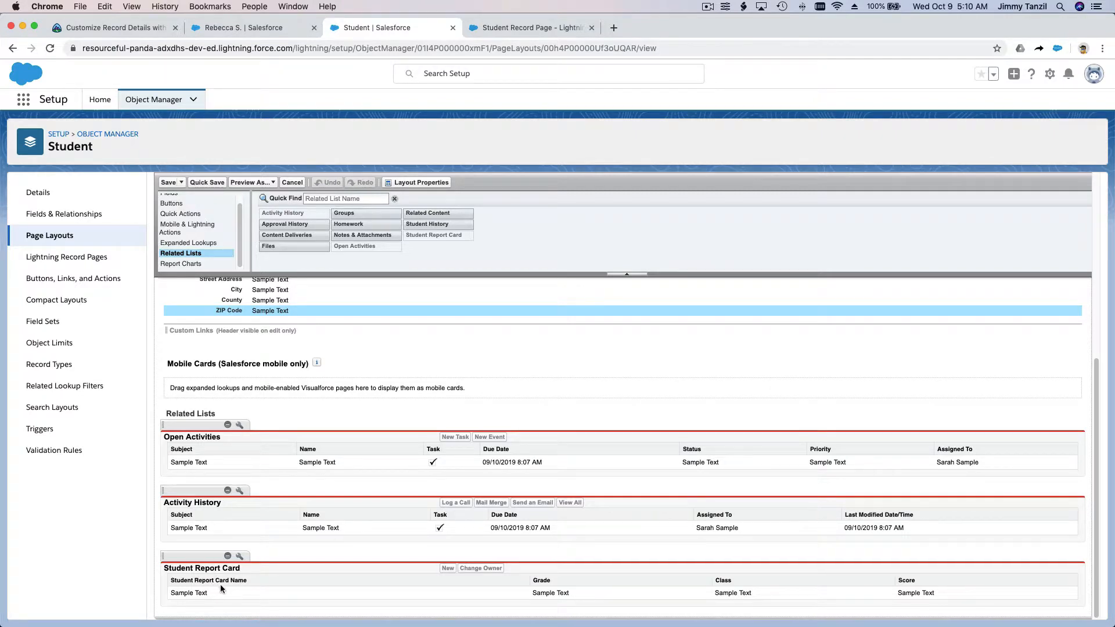
left_click_drag(169, 581, 233, 583)
left_click(538, 577)
double_click(724, 580)
double_click(905, 580)
left_click(232, 28)
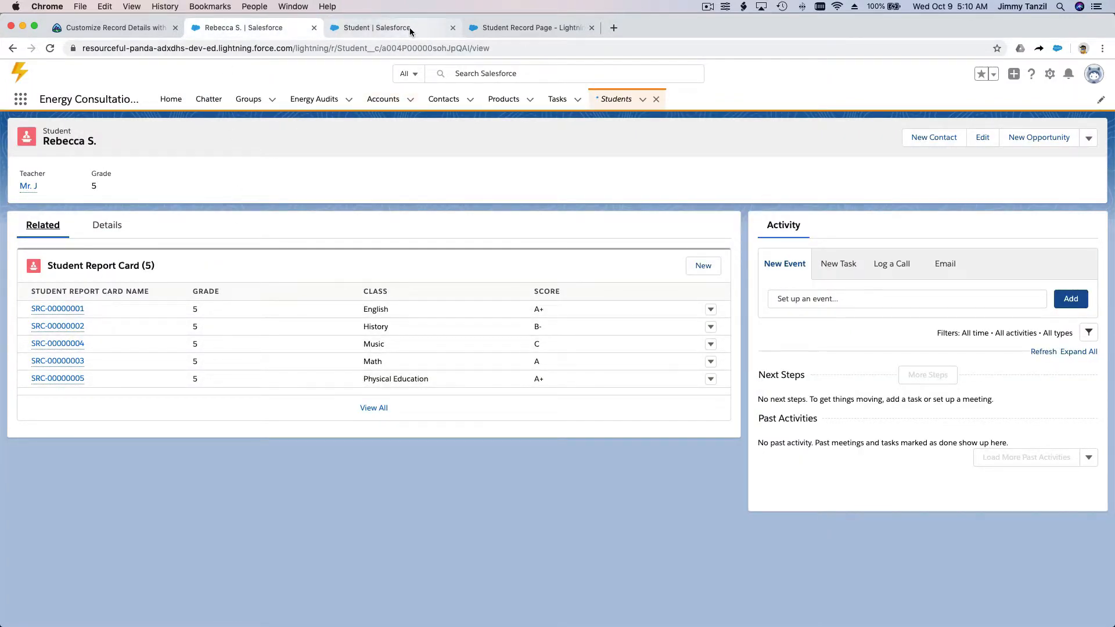
Step: Reorder the Student Report Card related list columns to Class, Grade, Student Report Card Name, Score, and quick-save the Student Layout
left_click(395, 28)
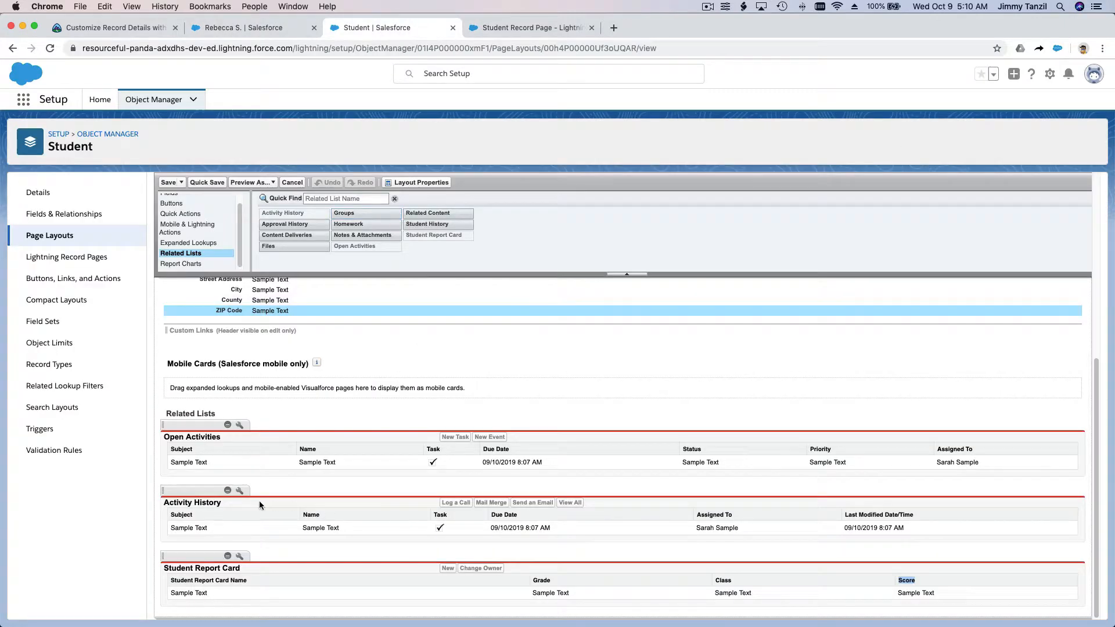
left_click(240, 556)
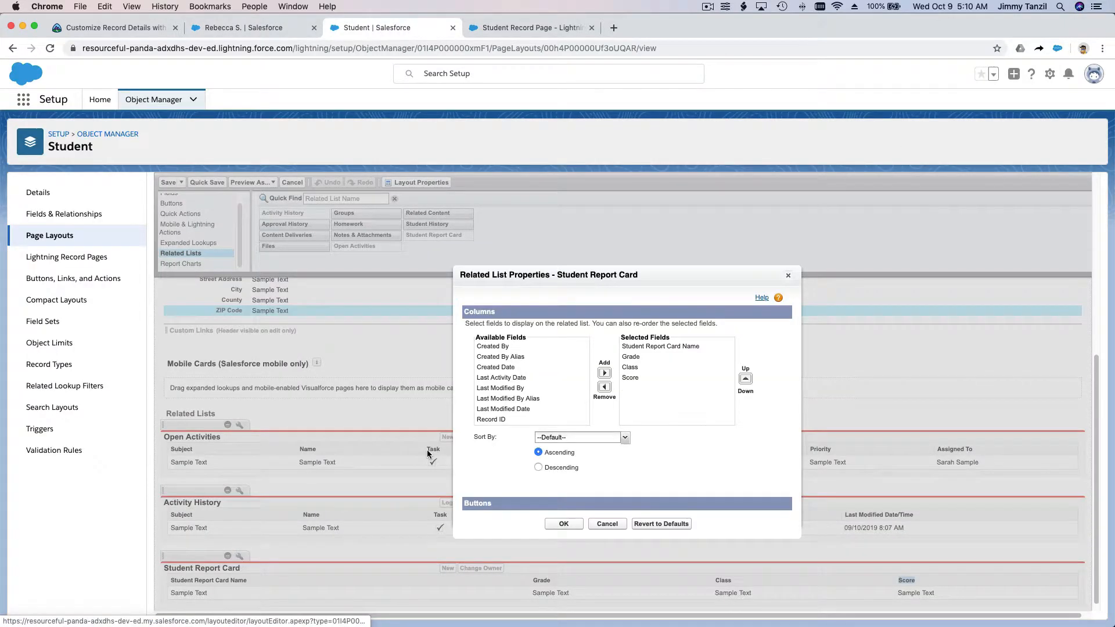
left_click(673, 372)
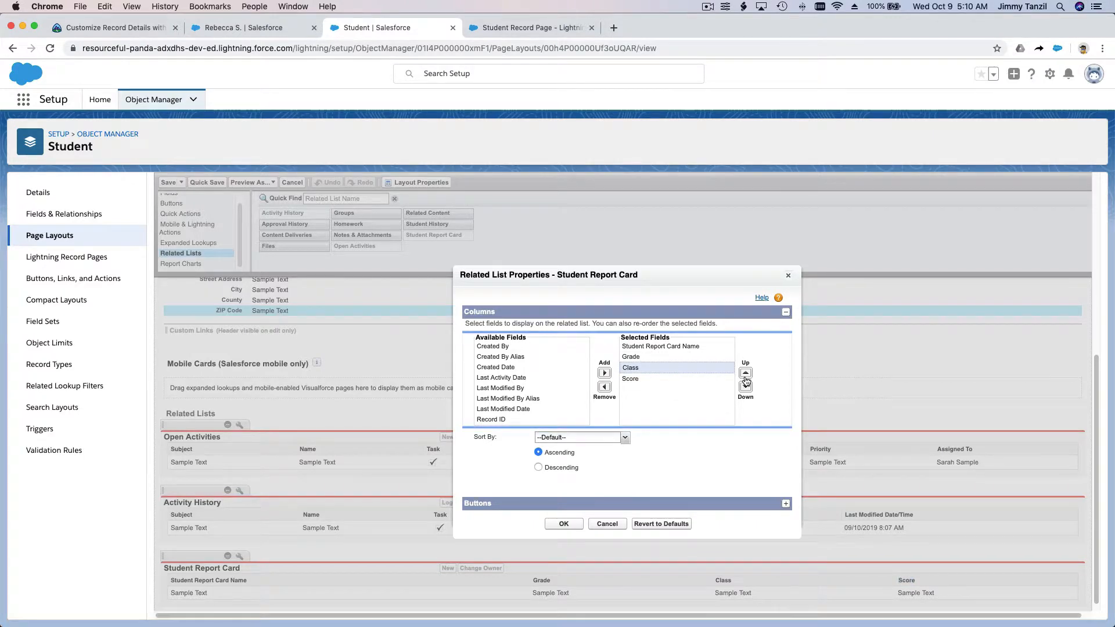
left_click(746, 373)
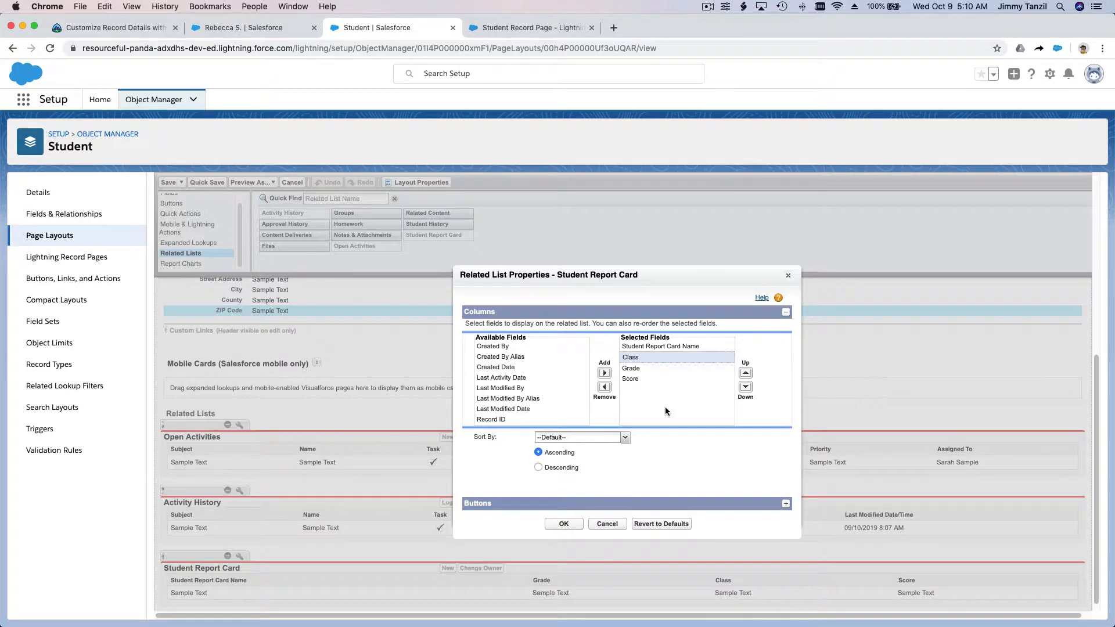
left_click(746, 373)
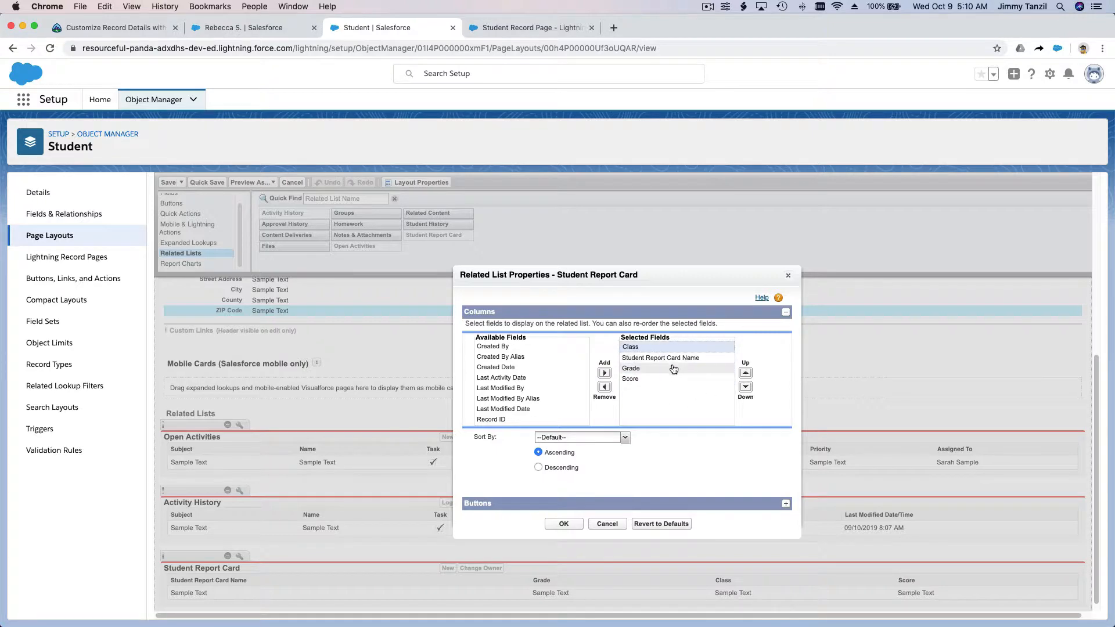
left_click(673, 368)
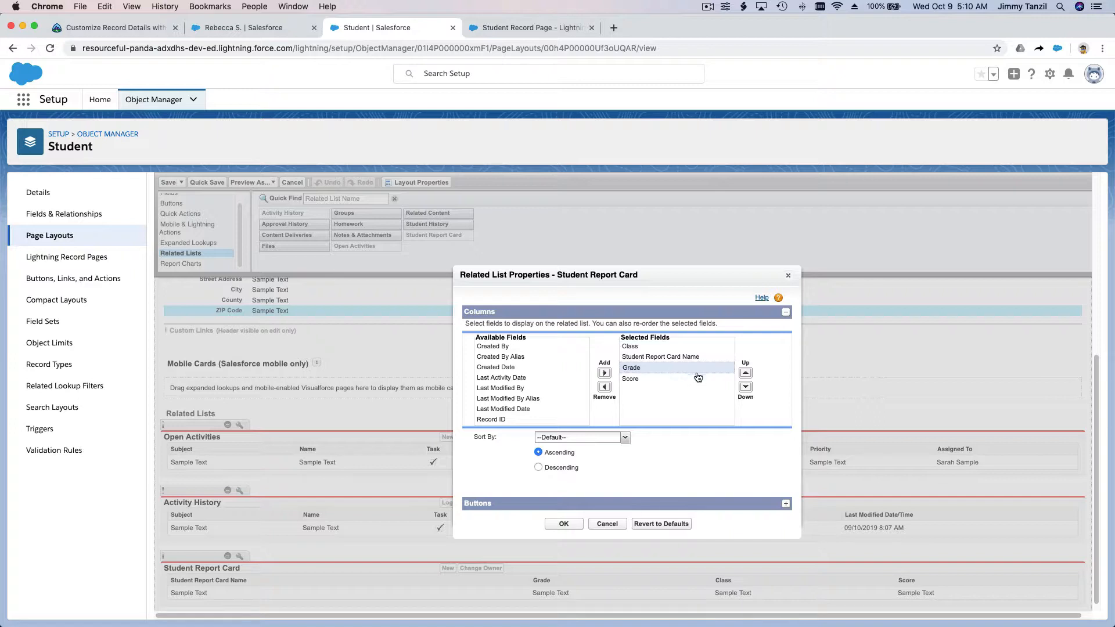
left_click(745, 373)
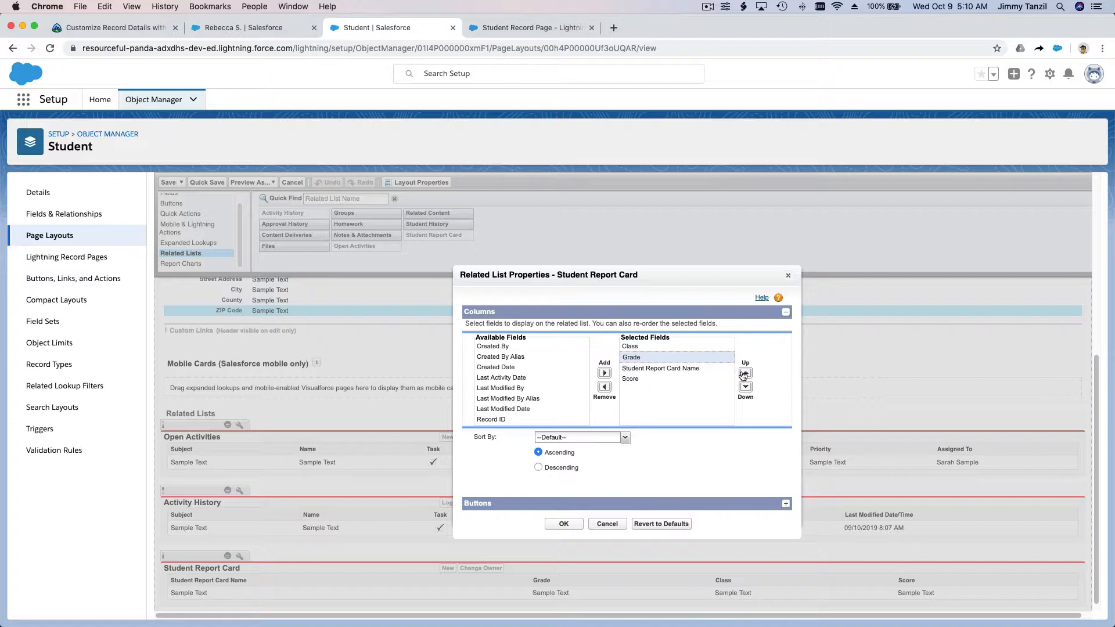
left_click(569, 524)
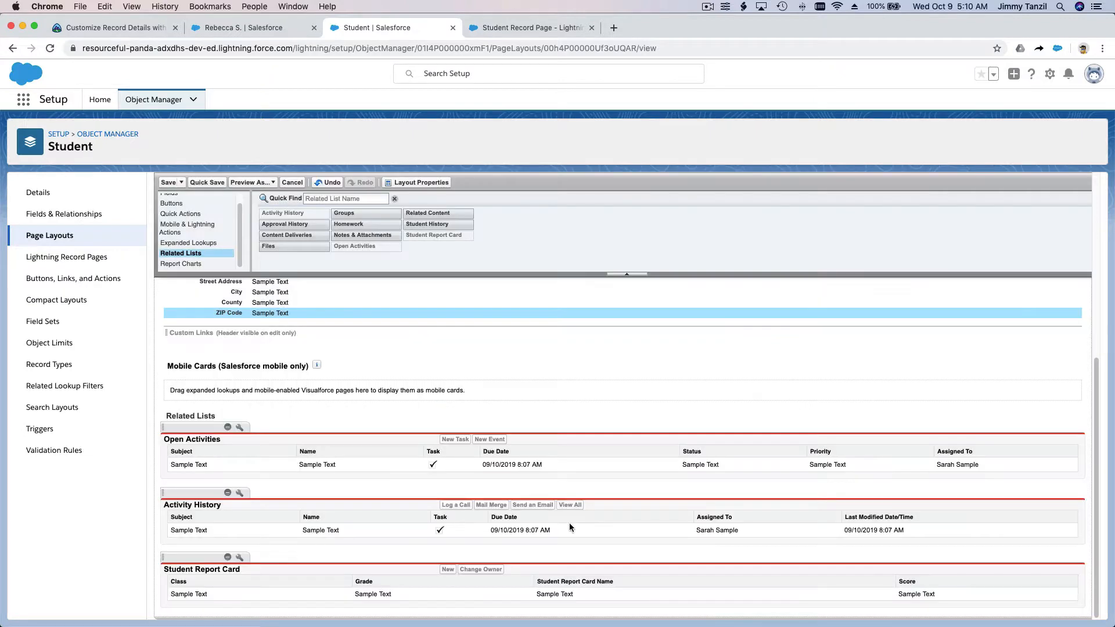
left_click(210, 184)
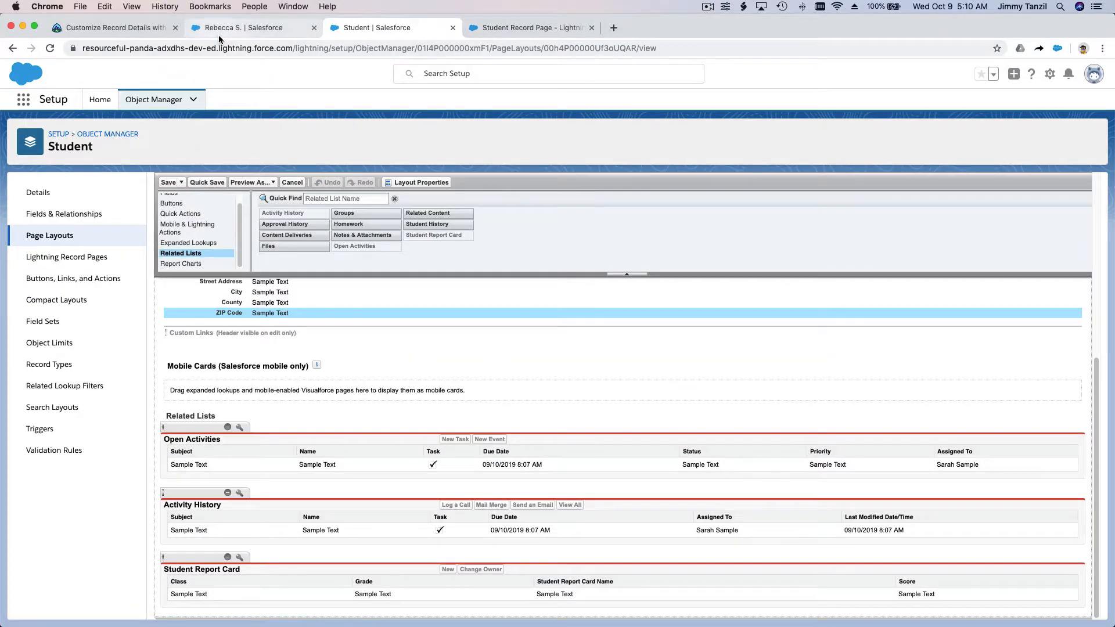
Step: Reload the student record and check the column order of its Student Report Card related list
left_click(218, 30)
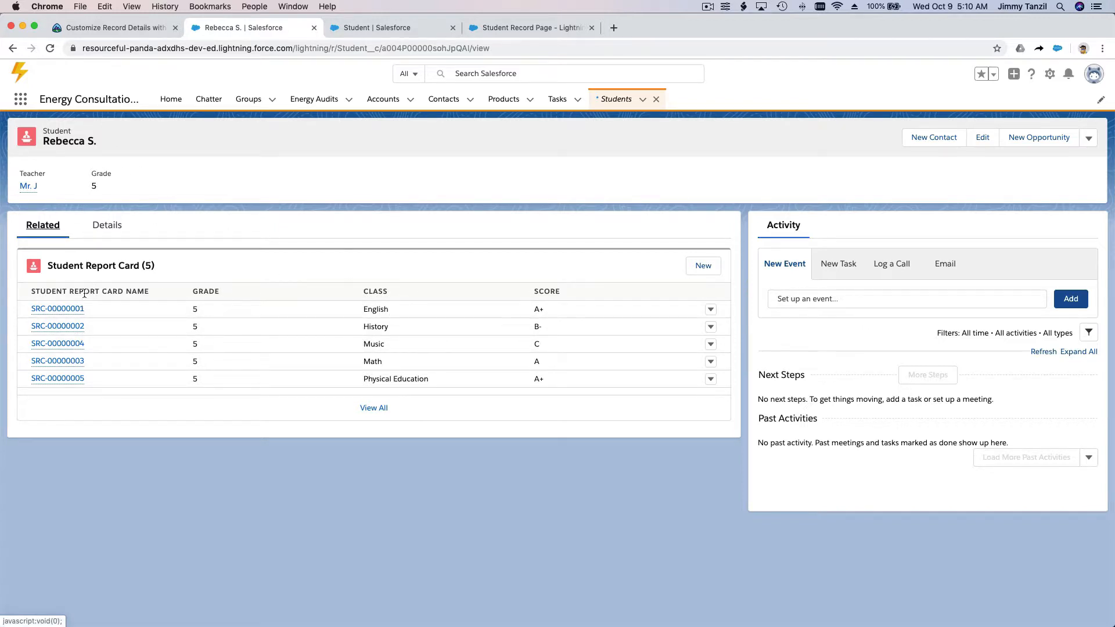
left_click(50, 48)
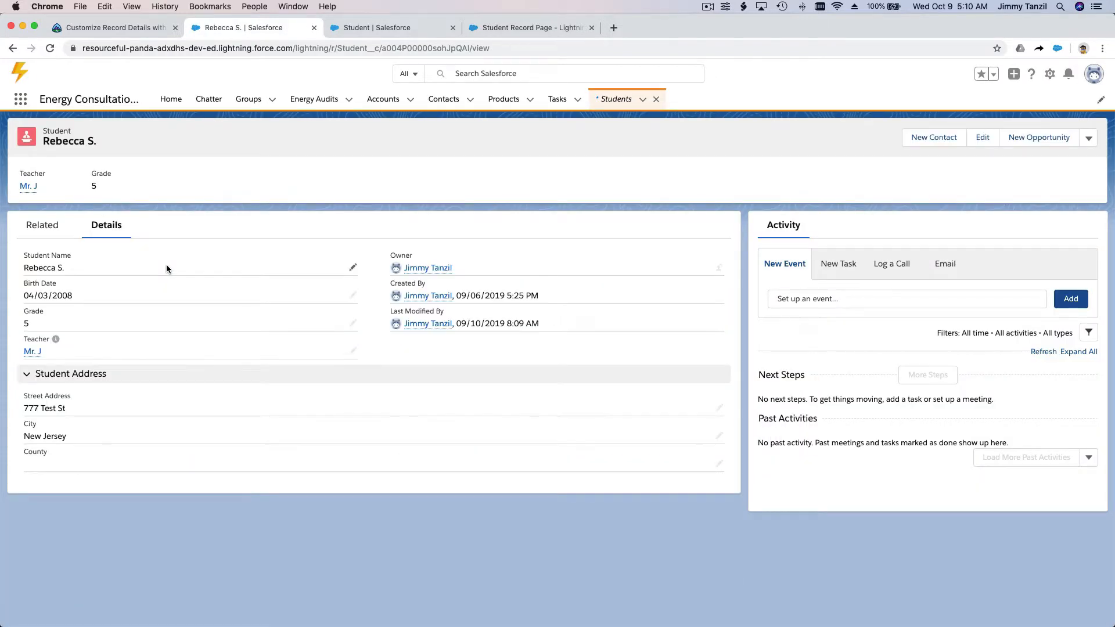
left_click(43, 226)
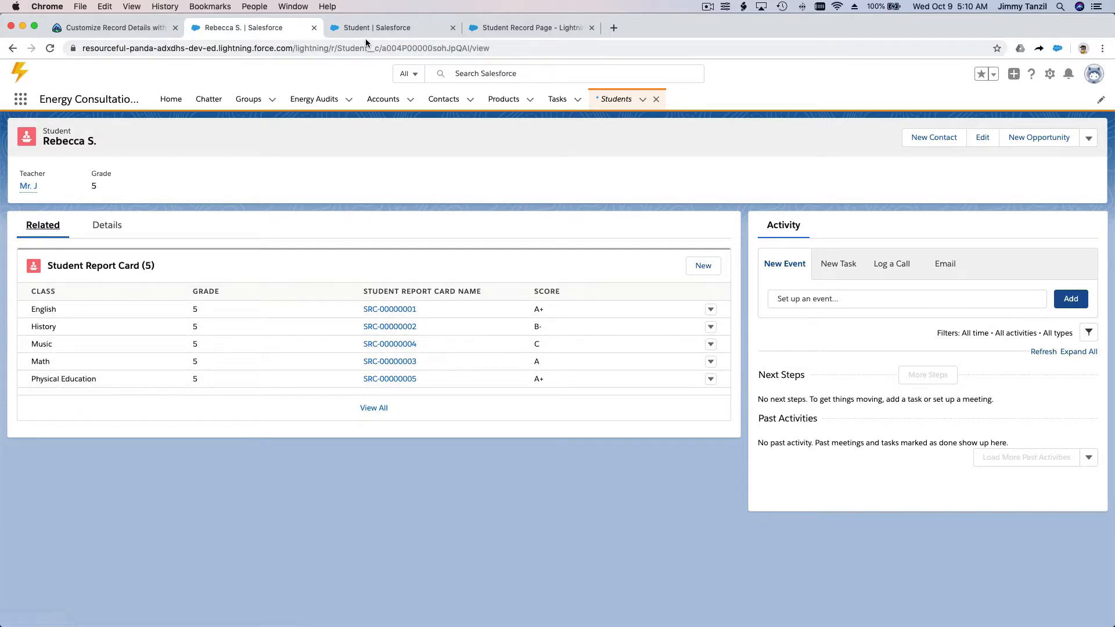
Step: Add the Created By and Created Date columns to the Student Report Card related list and quick-save the Student Layout
left_click(409, 25)
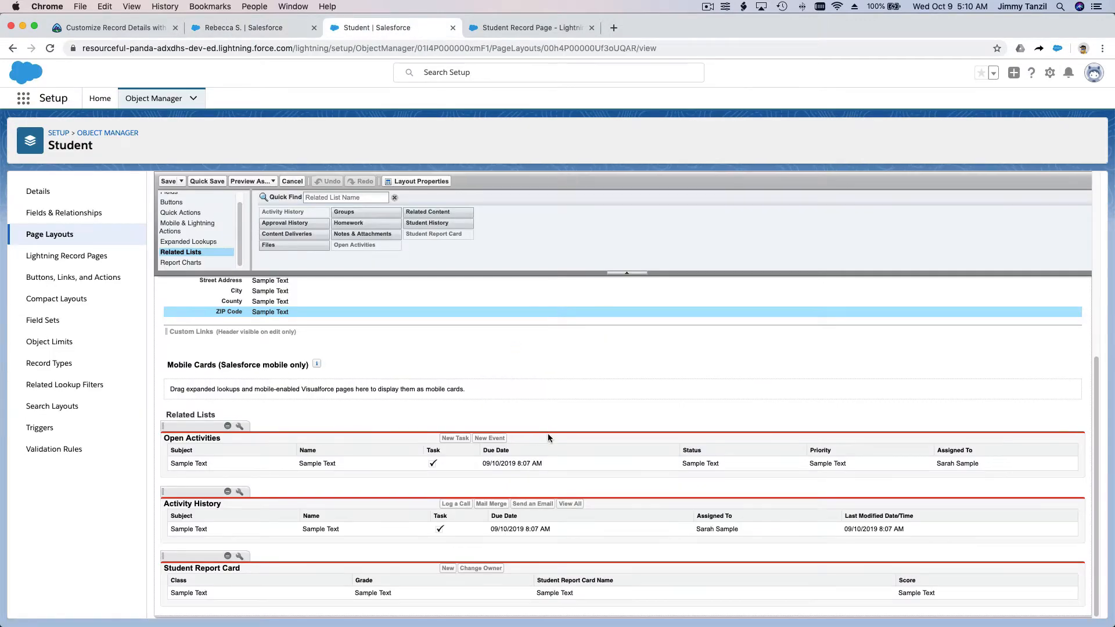
left_click(240, 558)
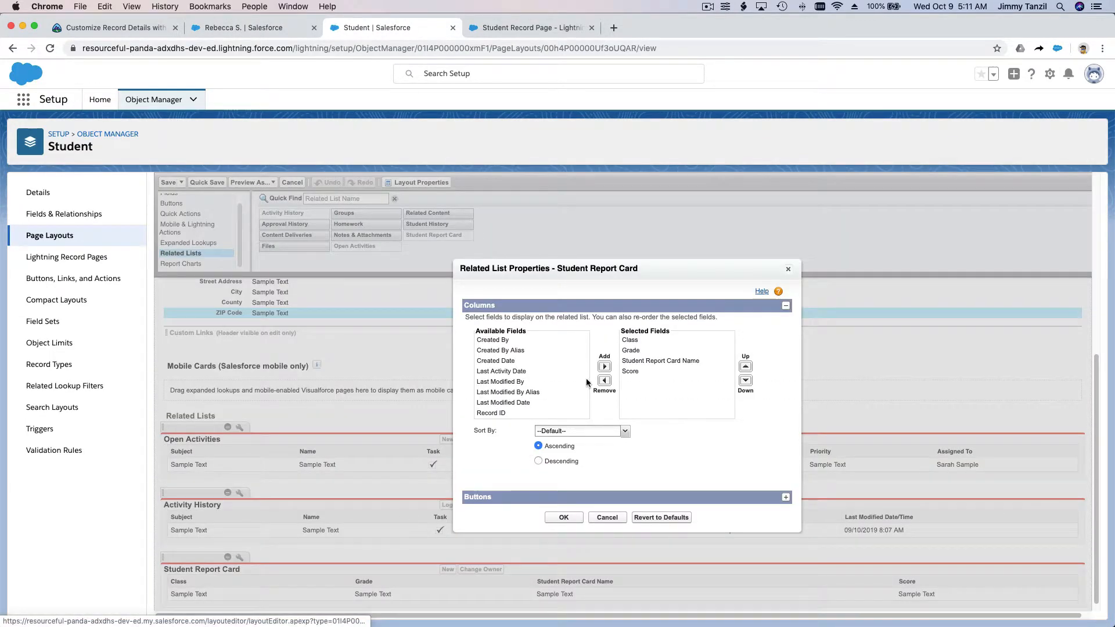
scroll(555, 367, "down", 1)
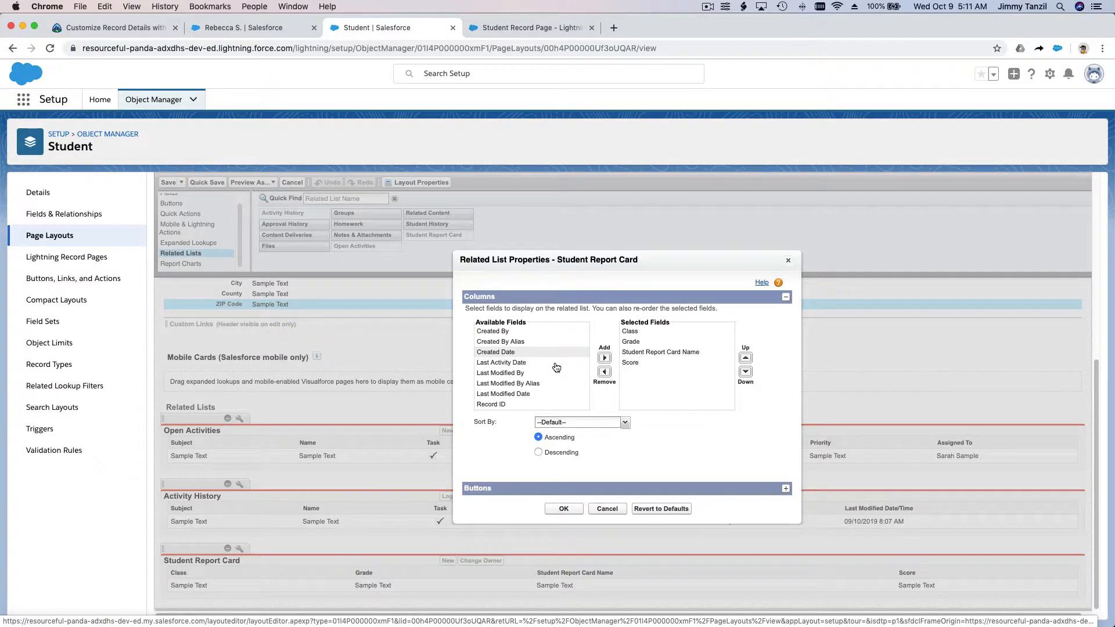
left_click(536, 332)
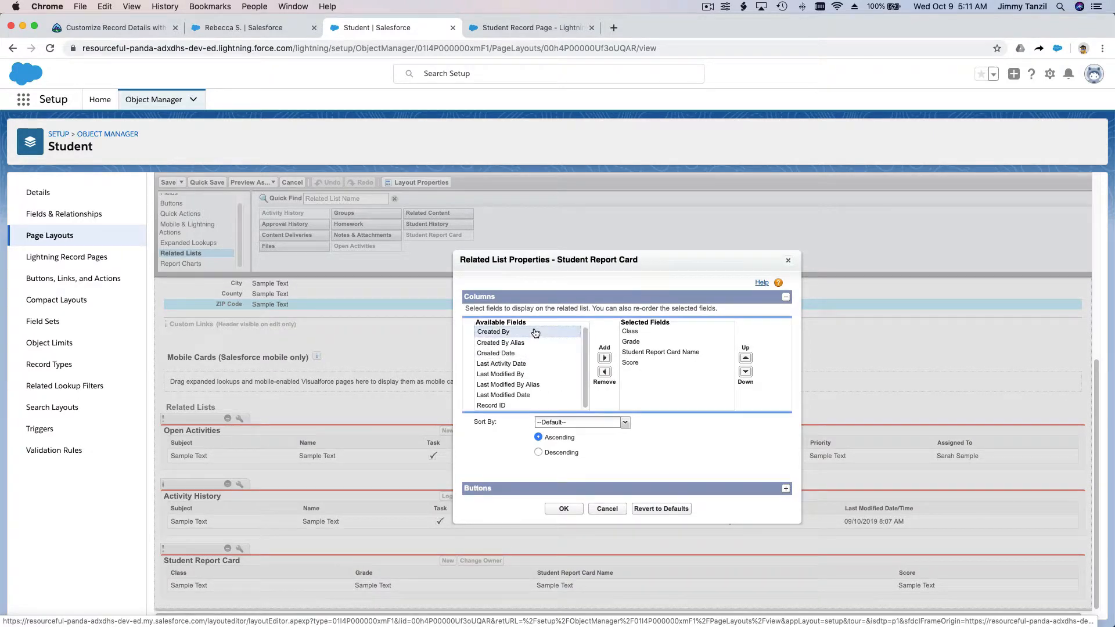
left_click(603, 358)
left_click(552, 343)
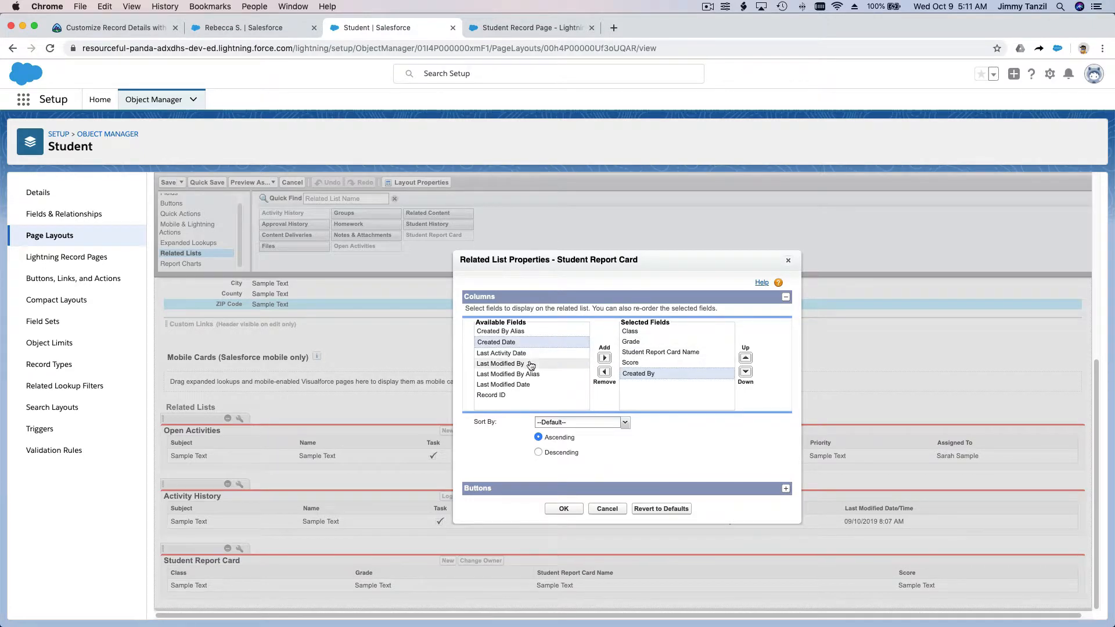
left_click(604, 358)
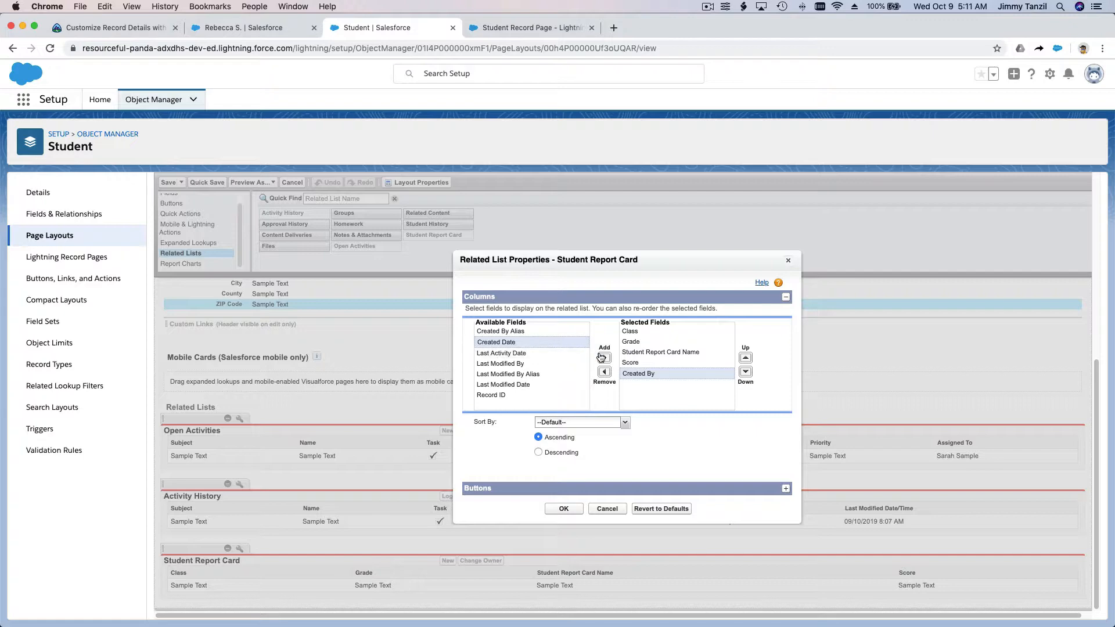
left_click(564, 509)
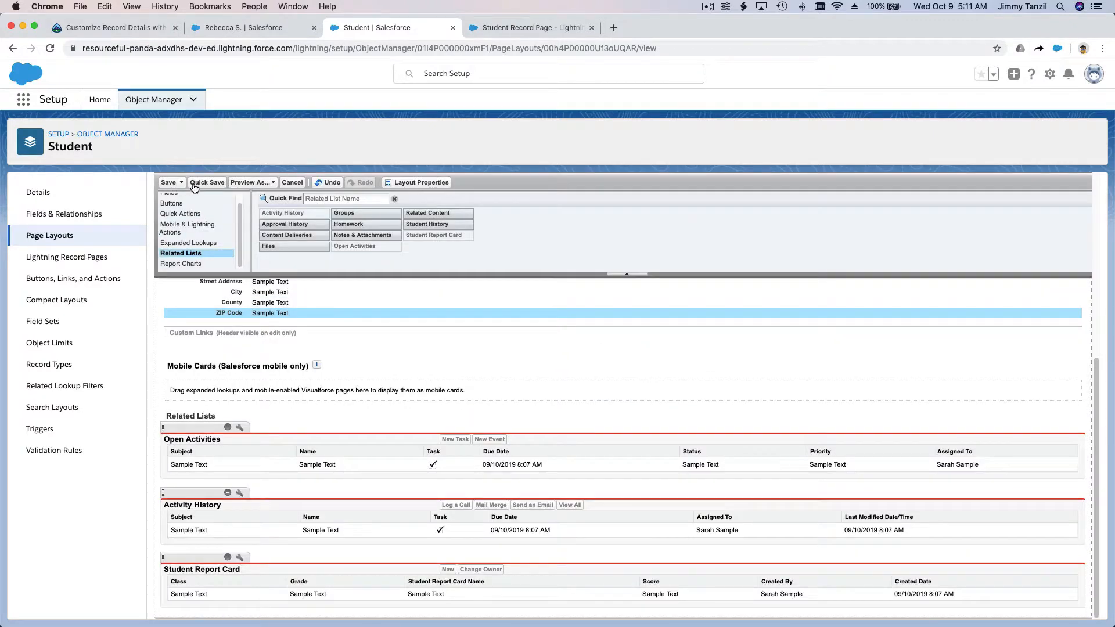
left_click(203, 185)
Step: Save and close the Student Layout, and reopen it for editing from the Student object's page layouts
left_click(182, 184)
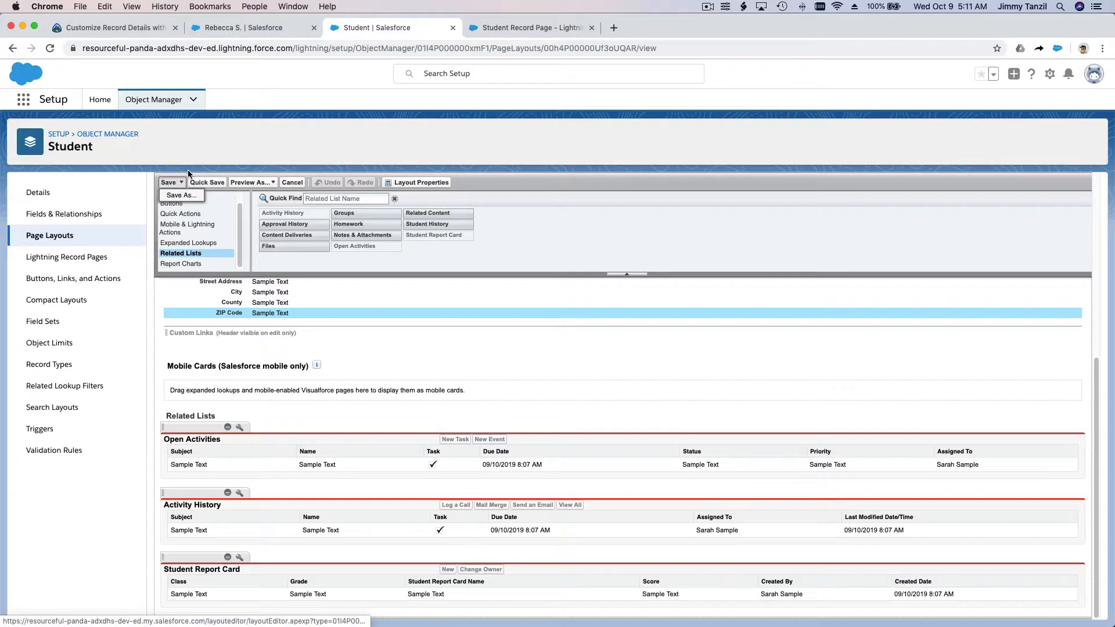
left_click(437, 293)
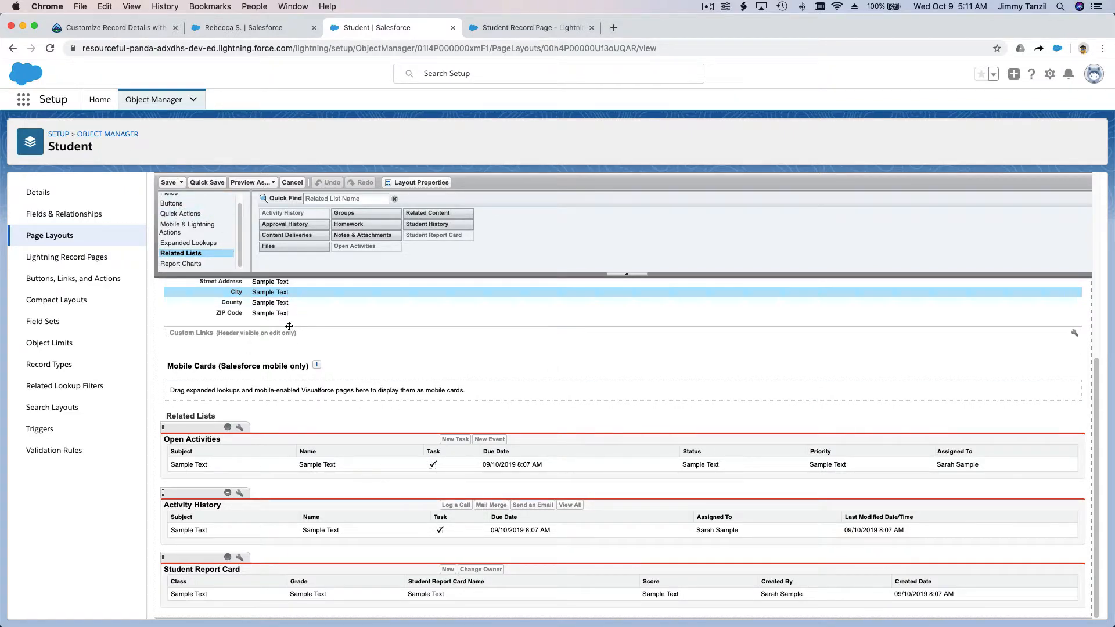
left_click(169, 182)
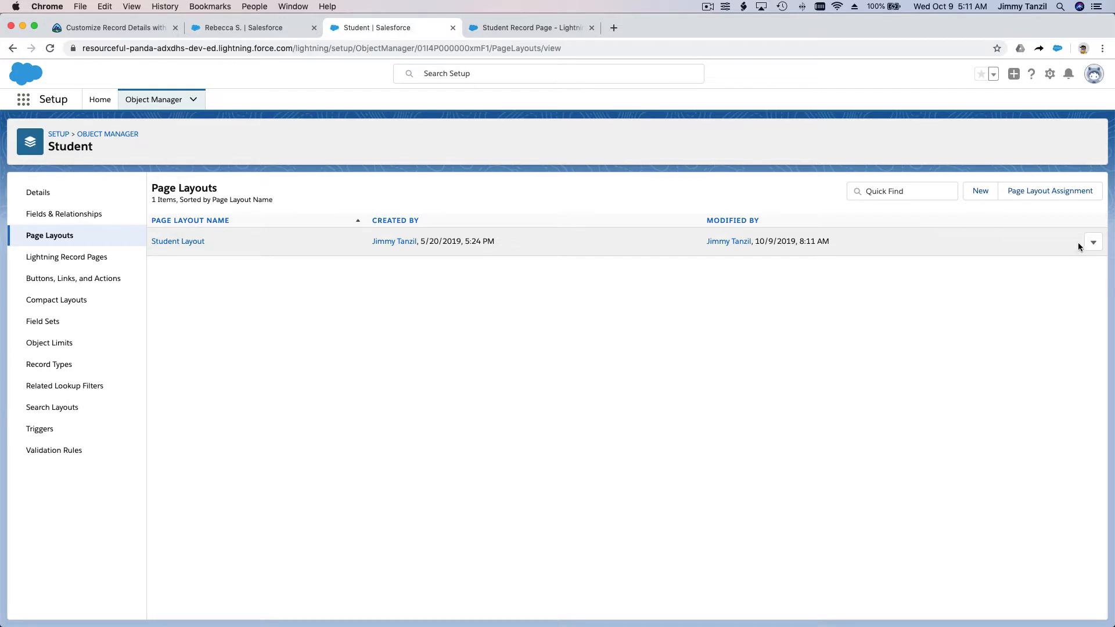
left_click(1093, 242)
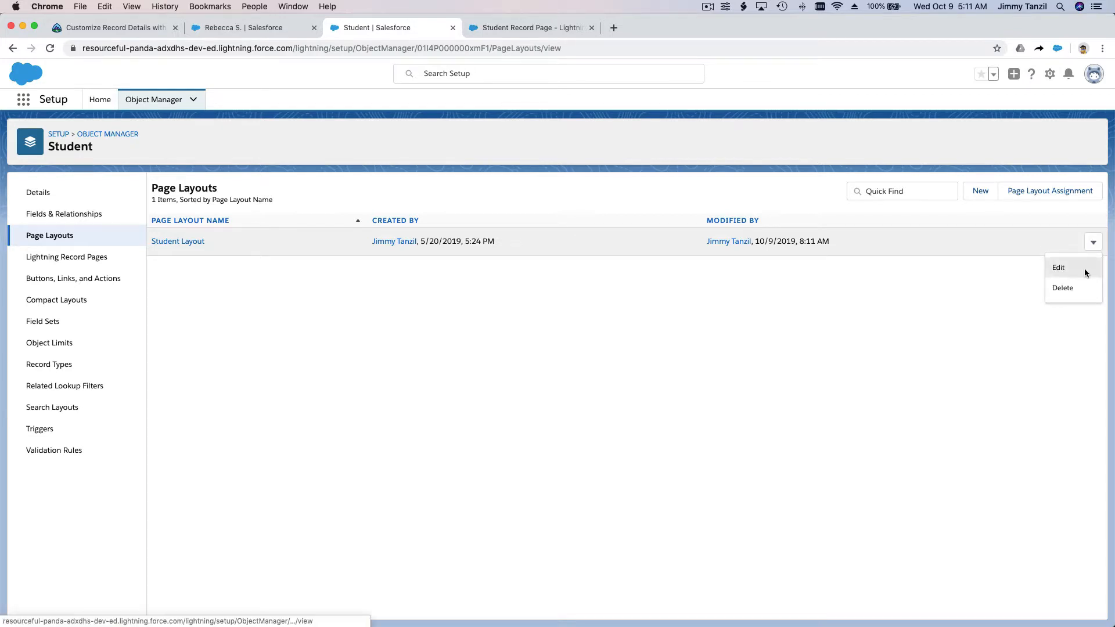
left_click(1085, 268)
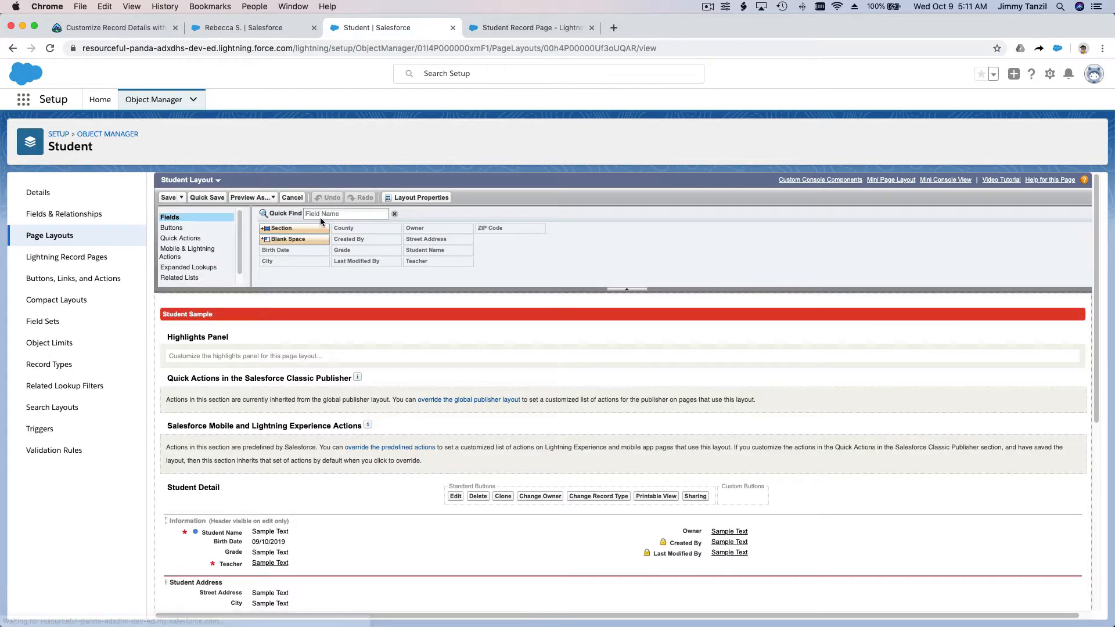
Step: Reload the student record and check its Student Report Card related list for the Created By and Created Date columns
left_click(246, 28)
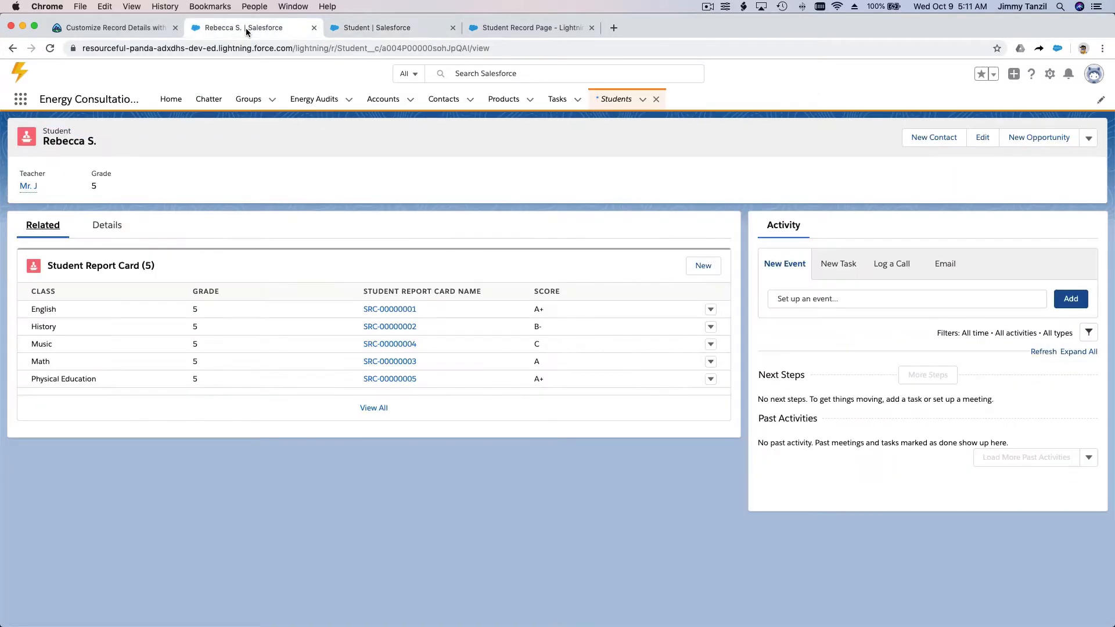
left_click(50, 48)
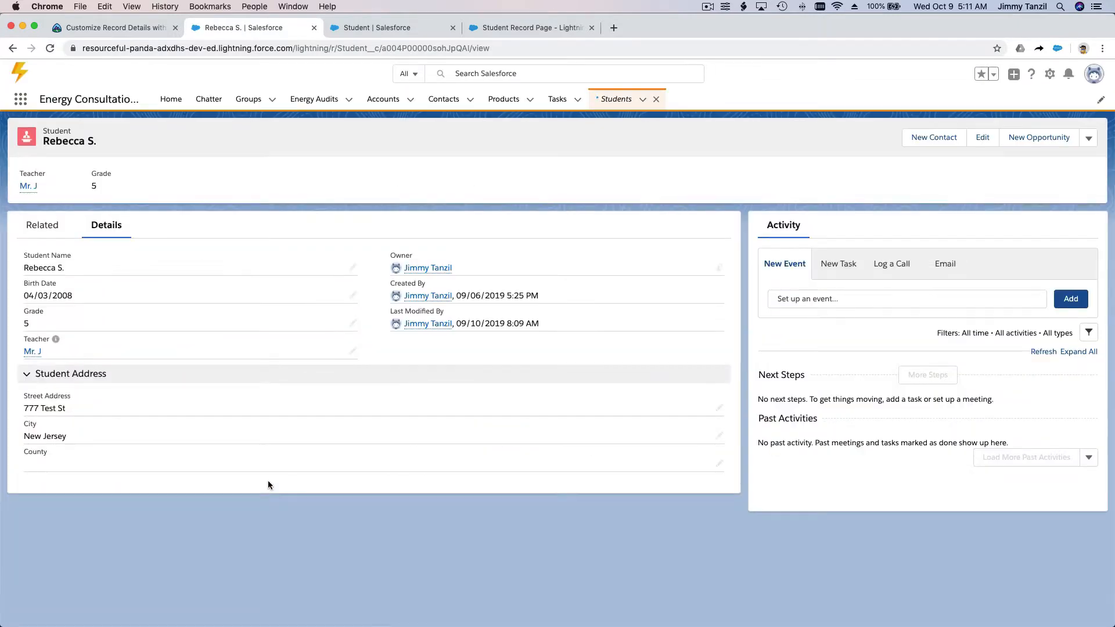
left_click(44, 227)
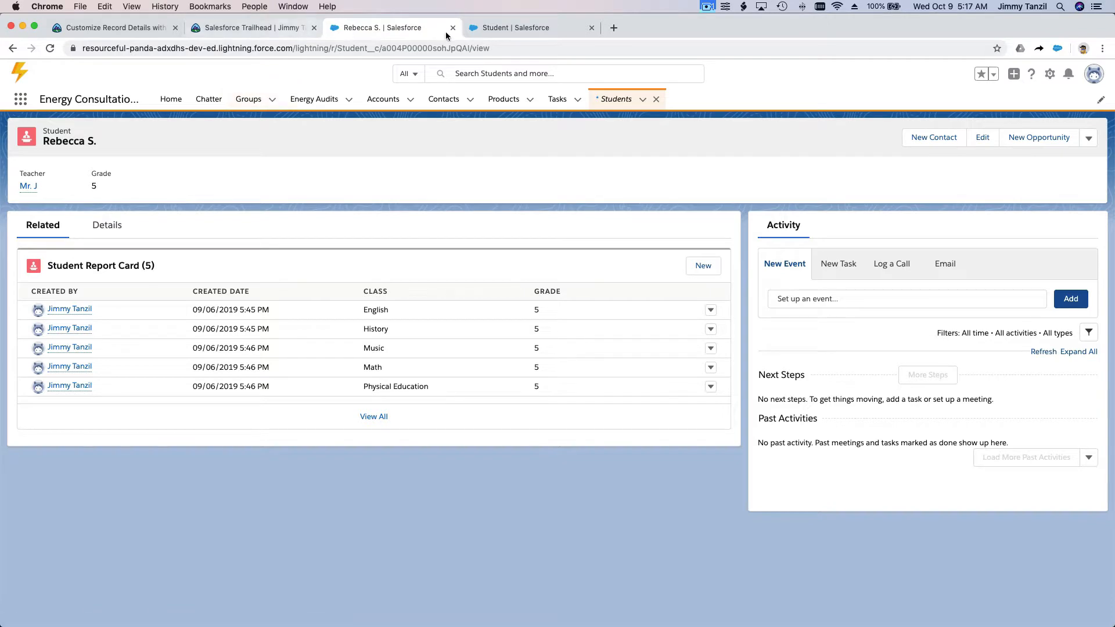
Step: Open the Student Layout for editing and bring up the related list properties of Student Report Card
left_click(493, 26)
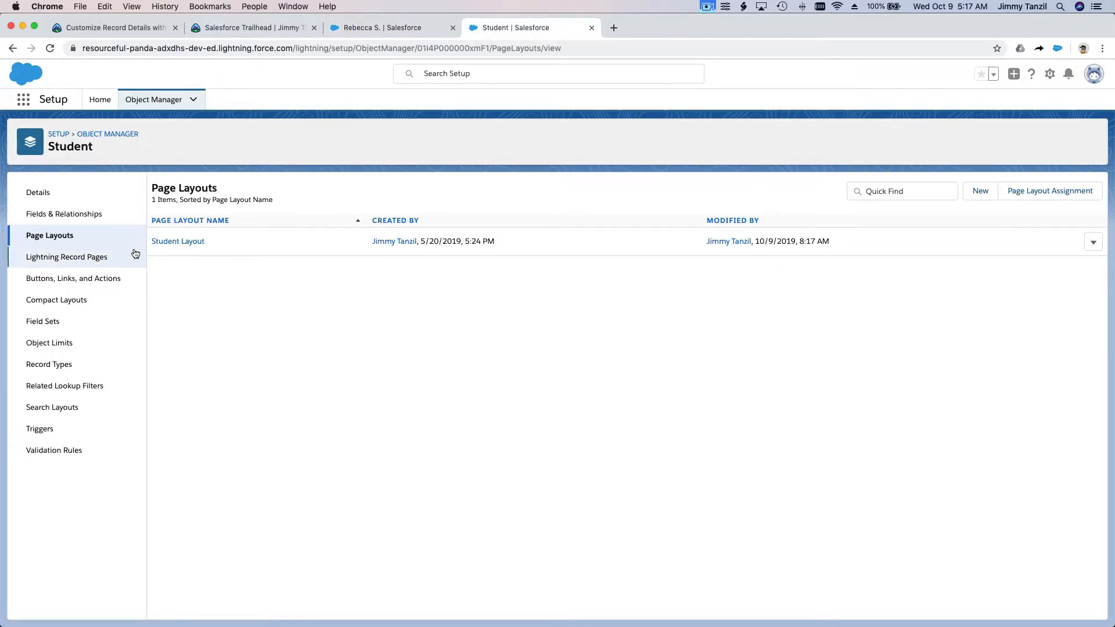
left_click(1093, 243)
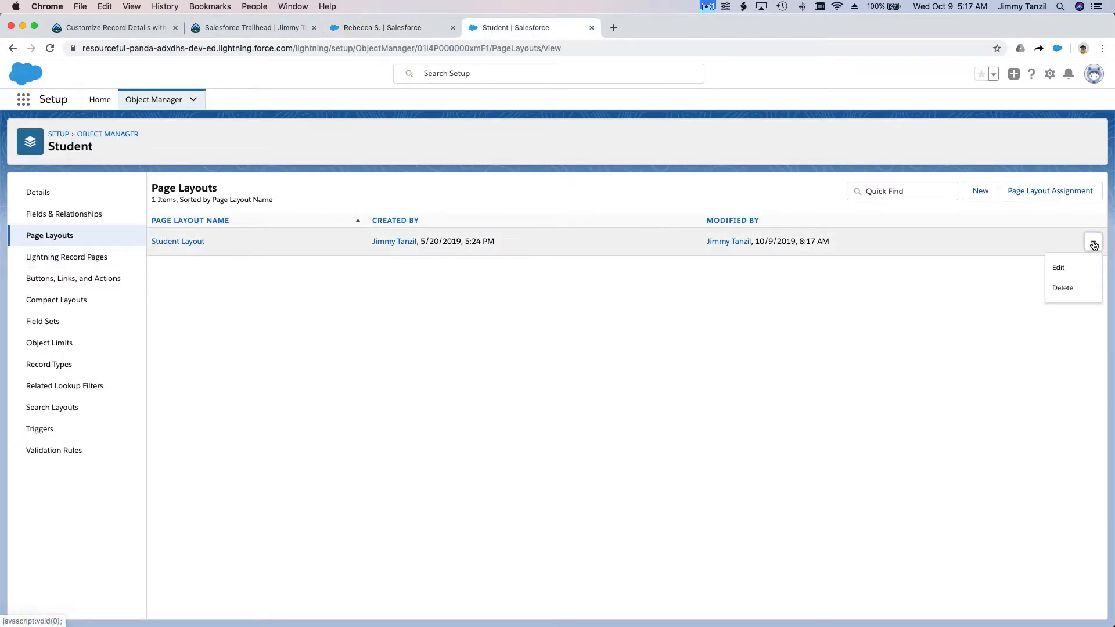
left_click(1071, 269)
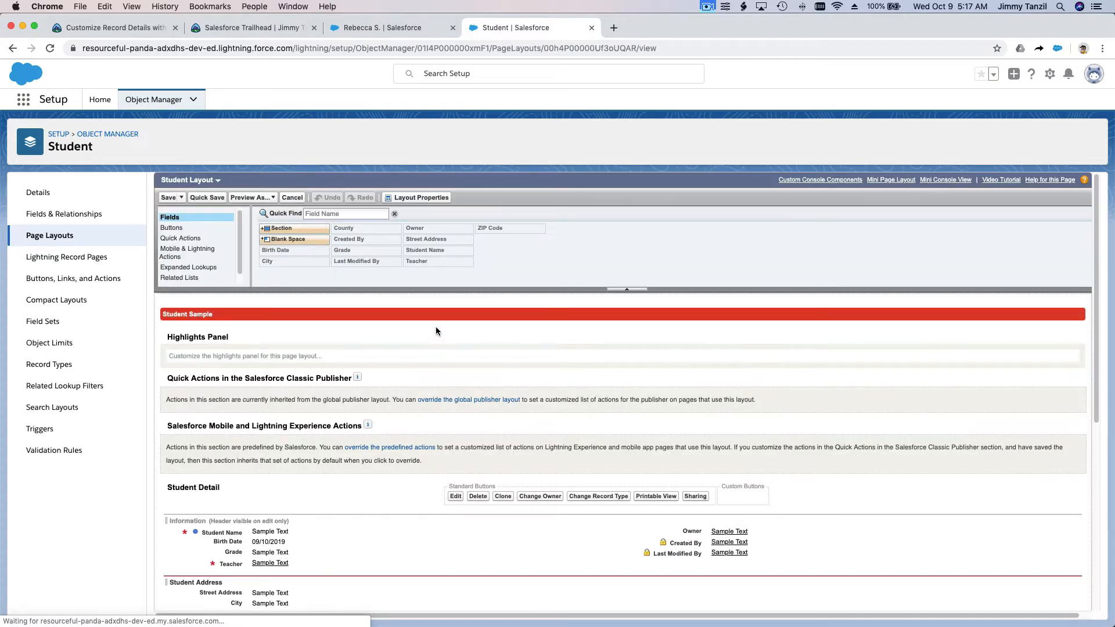
left_click(197, 270)
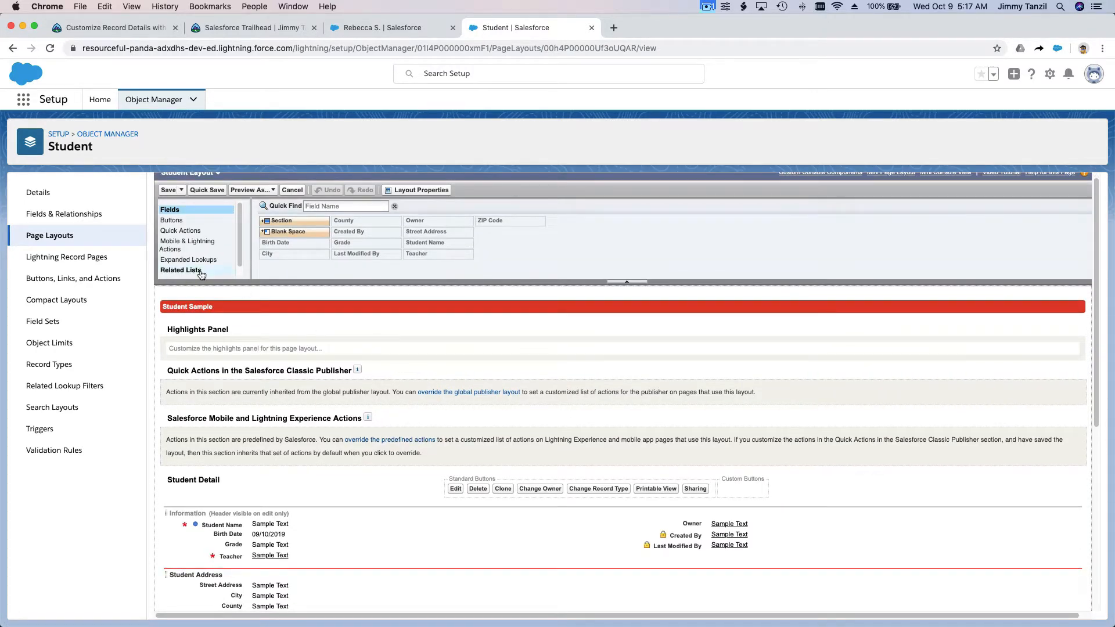
scroll(312, 363, "down", 10)
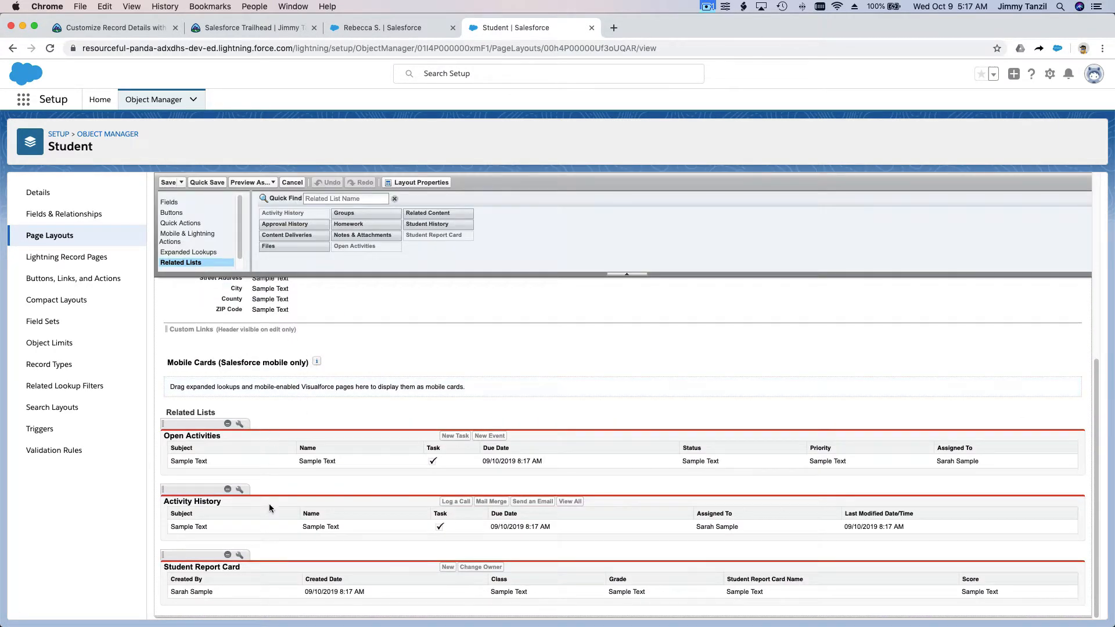
left_click(240, 555)
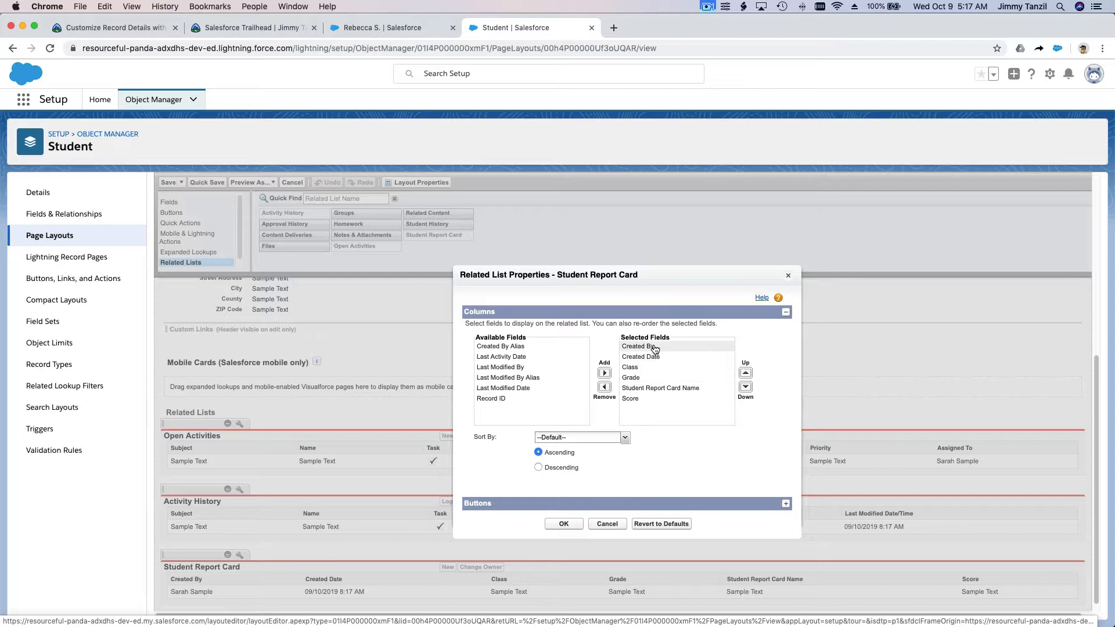
Step: Compare the selected Student Report Card fields with the columns in the student's related list and its full list view
left_click(378, 30)
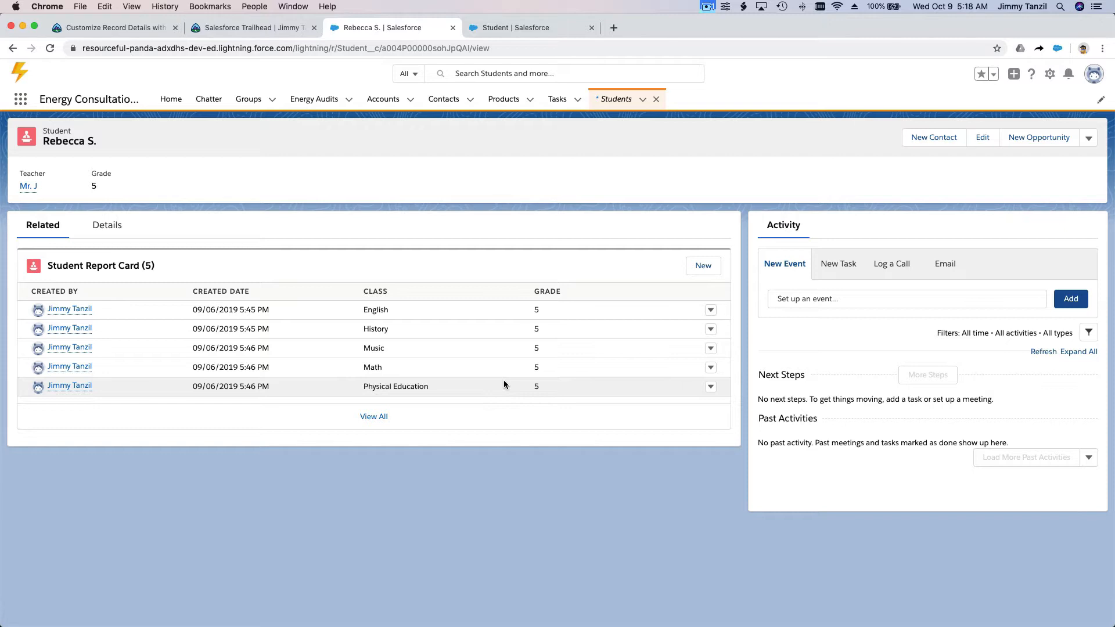
left_click(585, 422)
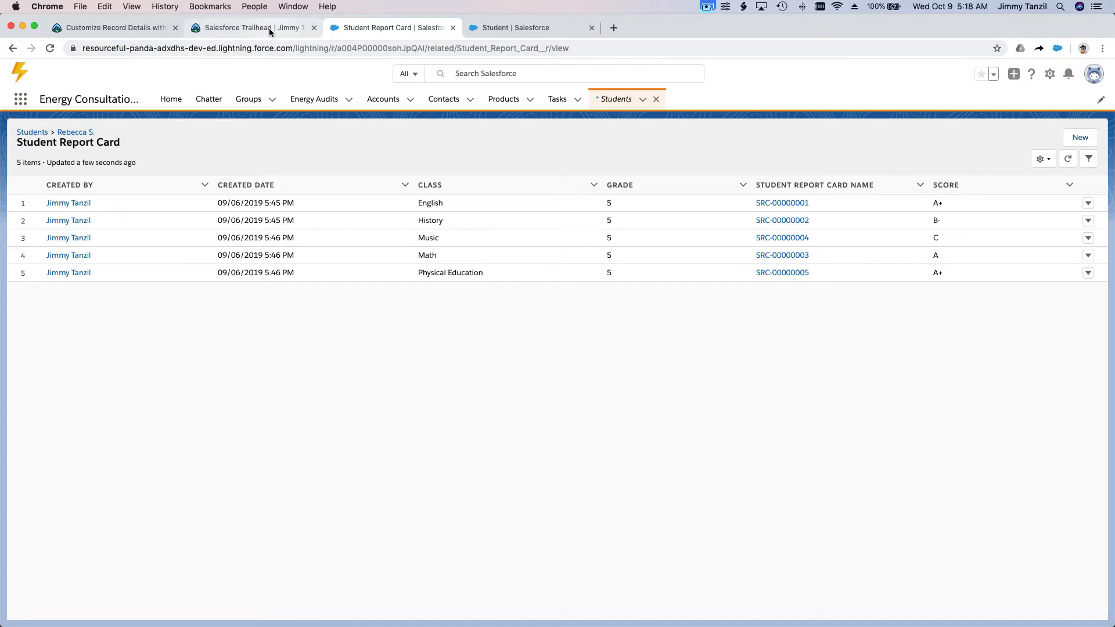
left_click(483, 28)
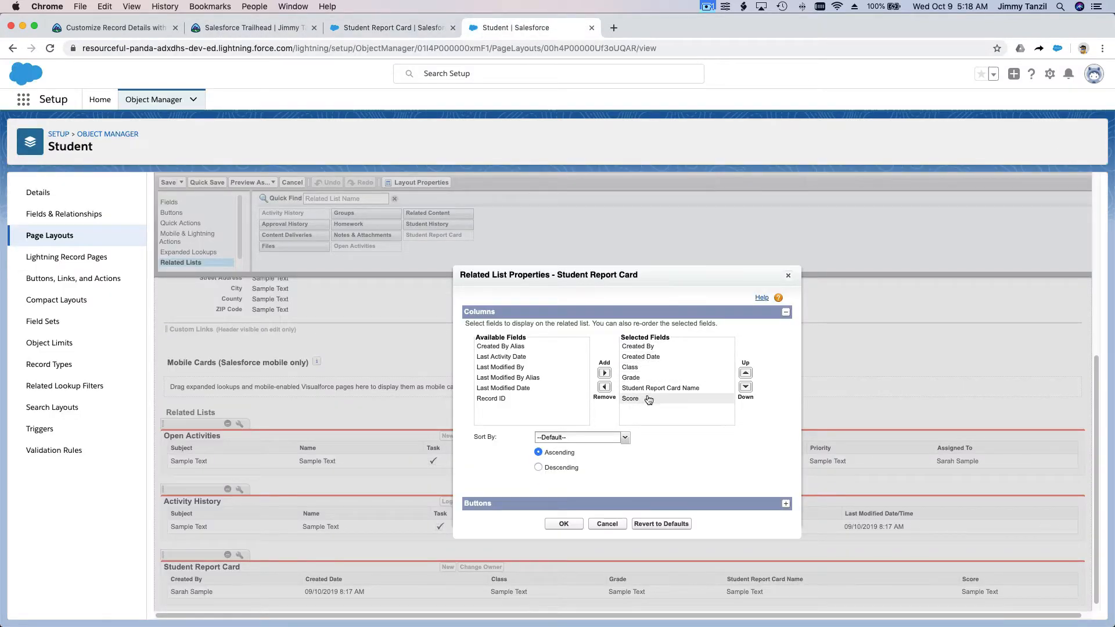
left_click(349, 29)
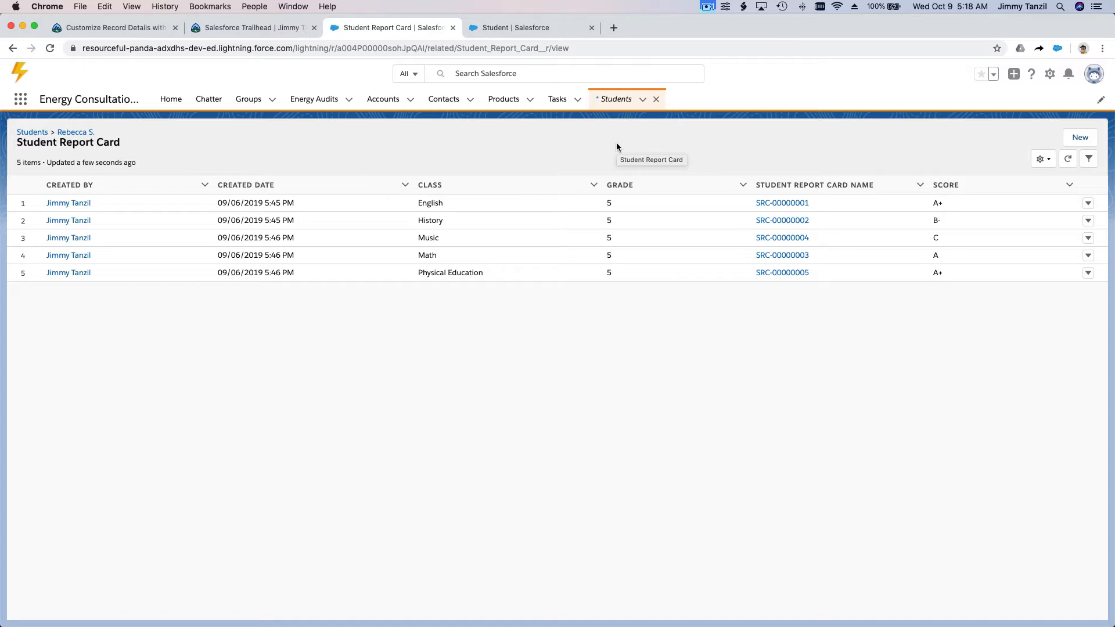
left_click(85, 132)
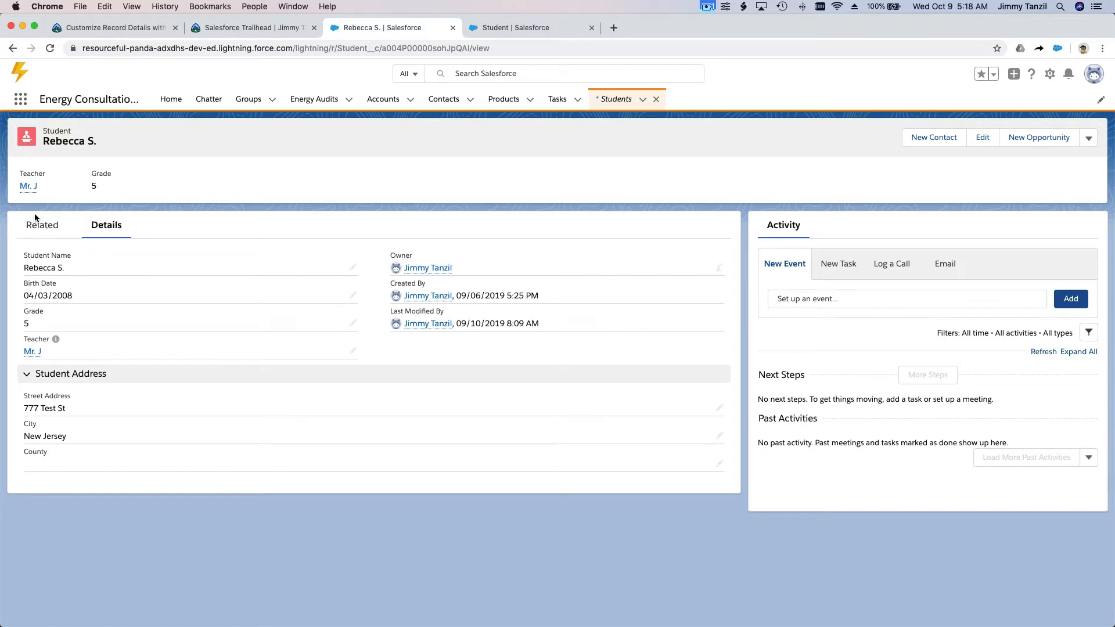
left_click(36, 224)
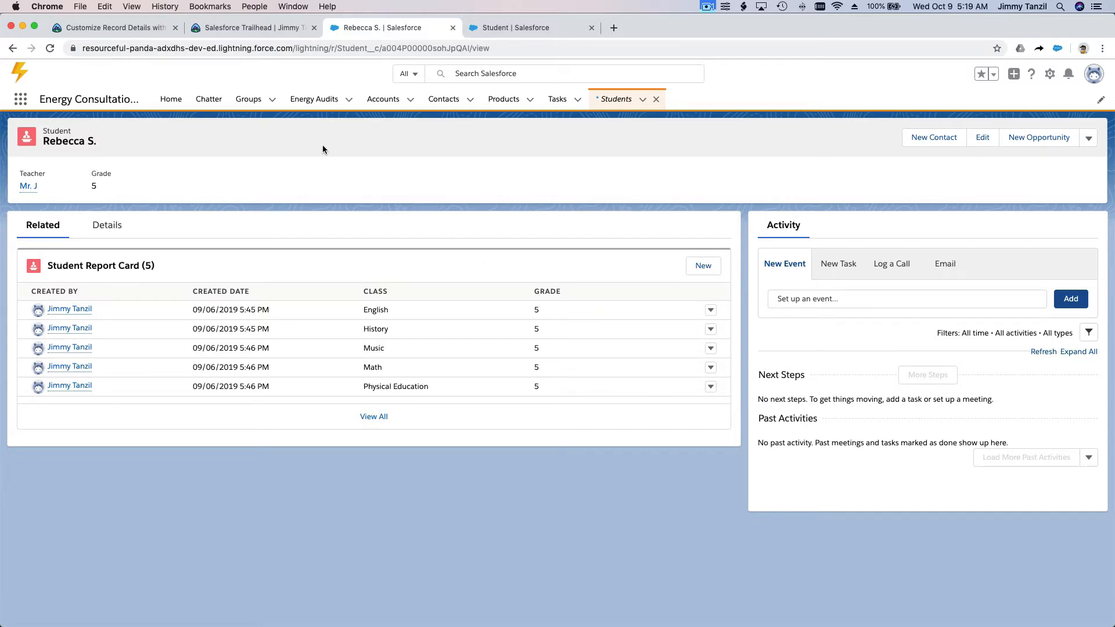
Step: Switch to the Trailhead page layouts unit and review its Page Layouts section, including the Related and Details examples
left_click(137, 30)
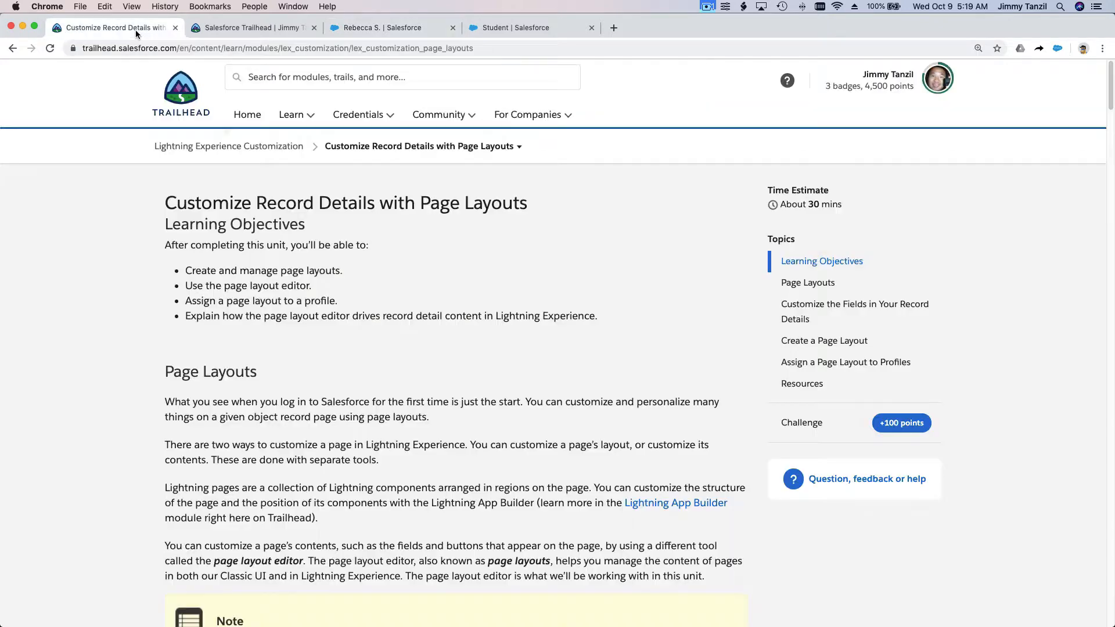
mouse_move(293, 114)
scroll(492, 360, "down", 3)
scroll(493, 365, "down", 1)
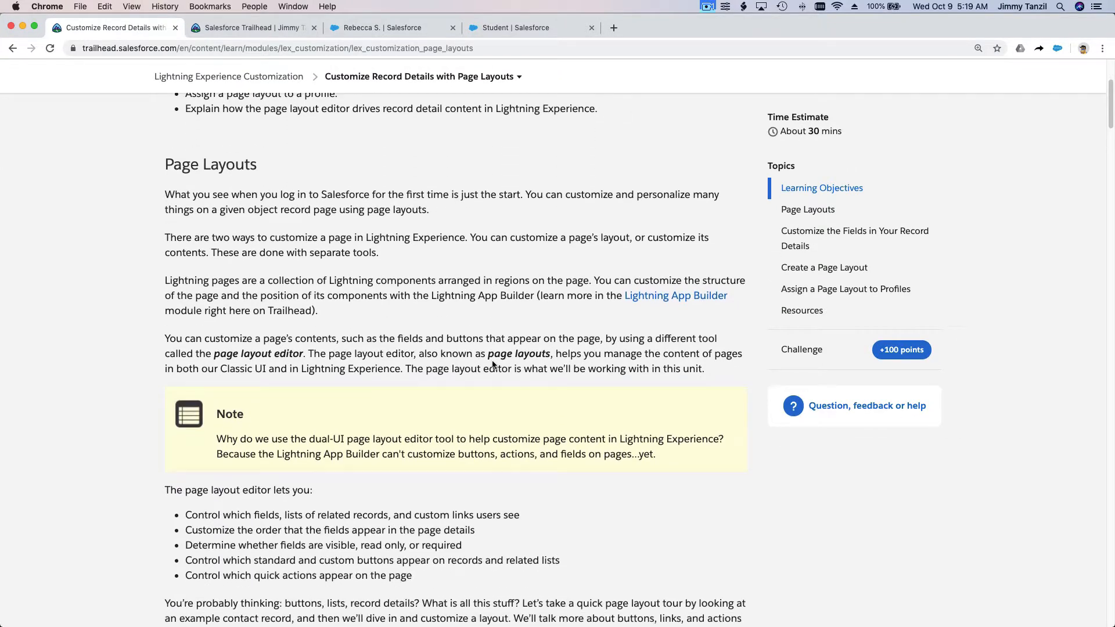
scroll(360, 242, "down", 7)
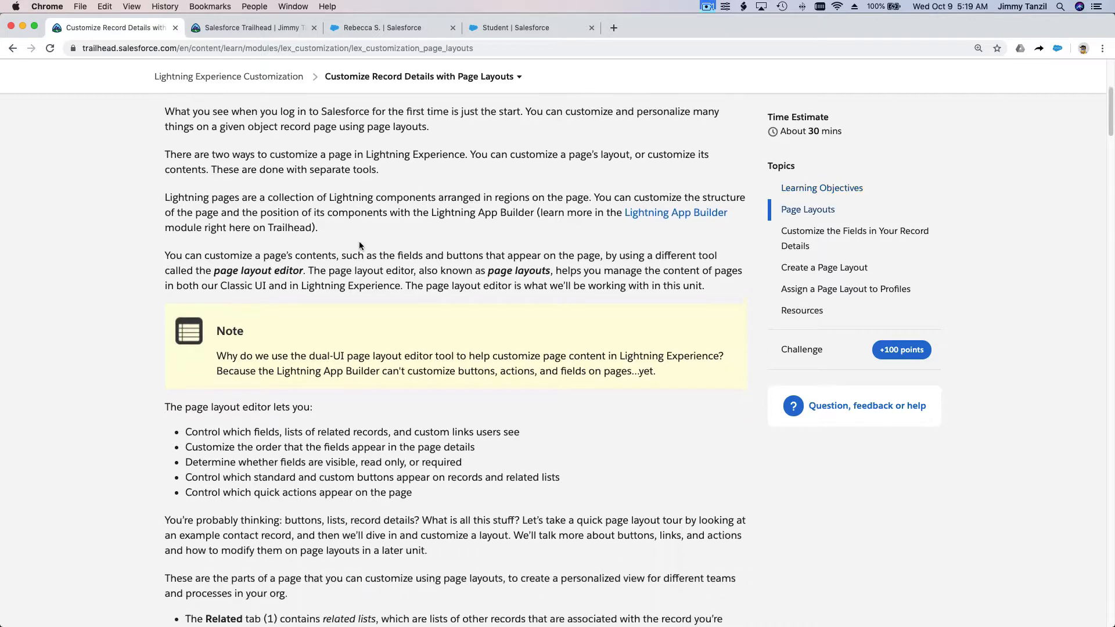
scroll(360, 243, "down", 2)
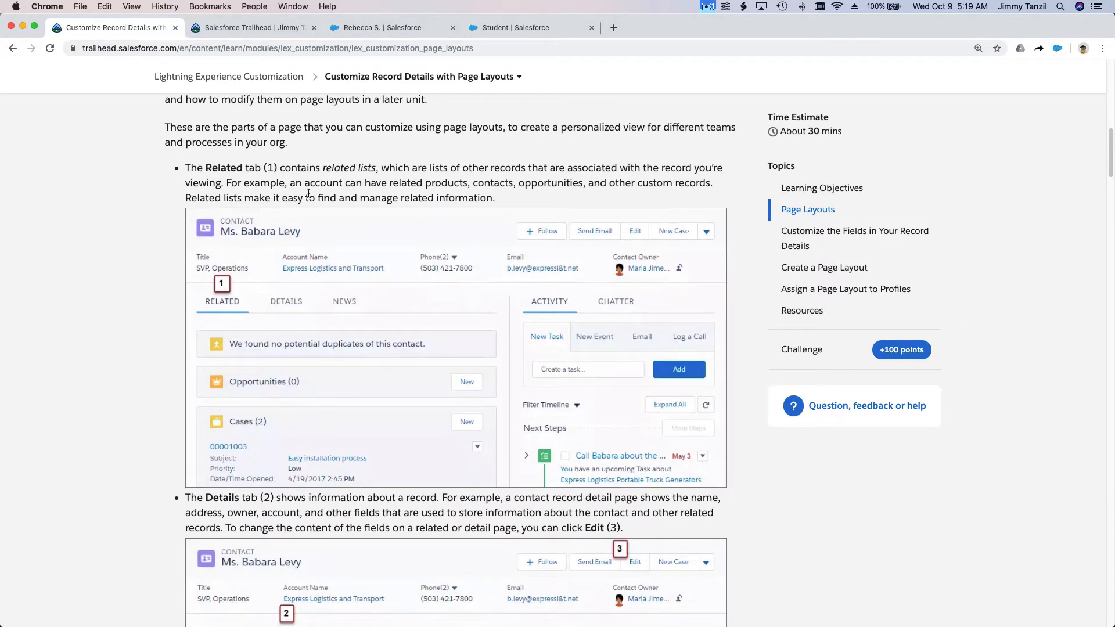
scroll(307, 199, "down", 2)
scroll(307, 201, "down", 3)
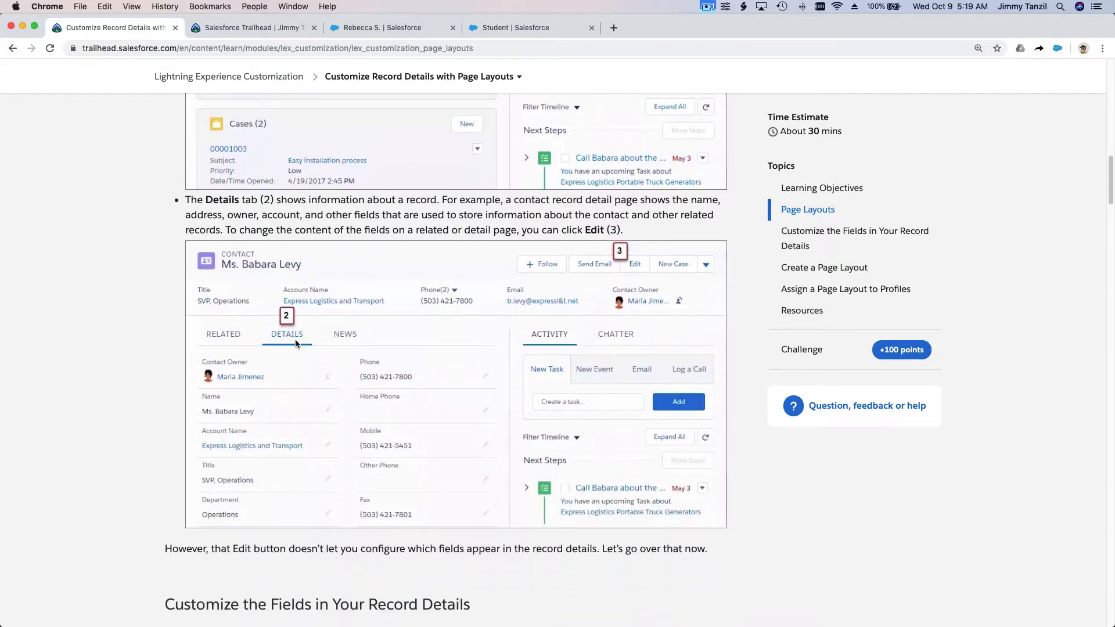
scroll(295, 342, "down", 1)
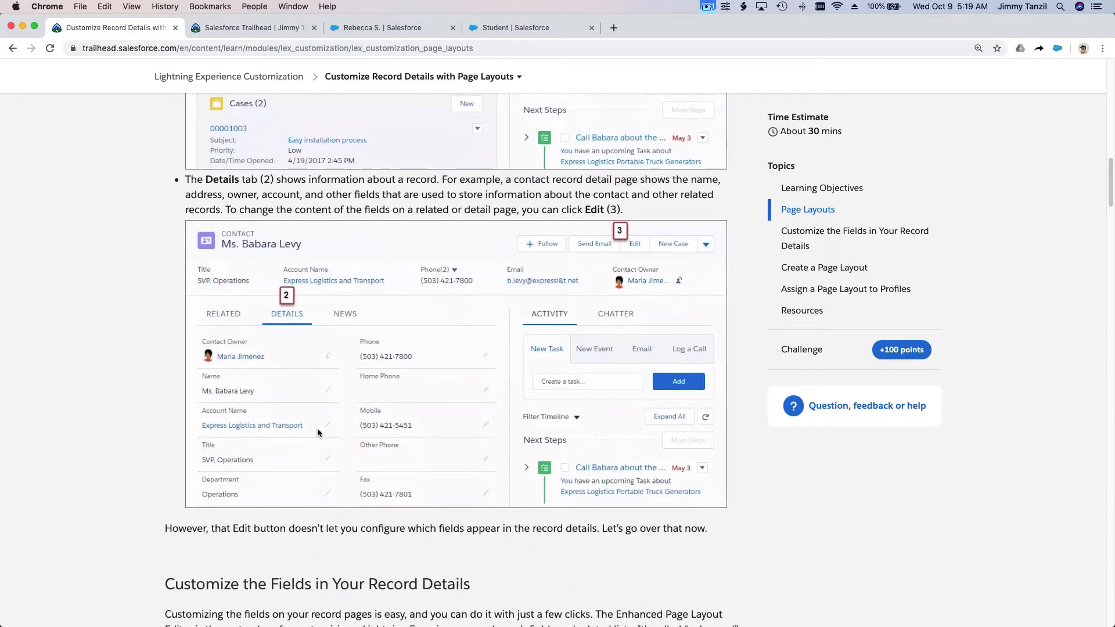
Step: Review the unit's section on customizing fields in record details, including the Lead Layout exercise and field icon notes
scroll(253, 434, "down", 5)
scroll(317, 428, "down", 6)
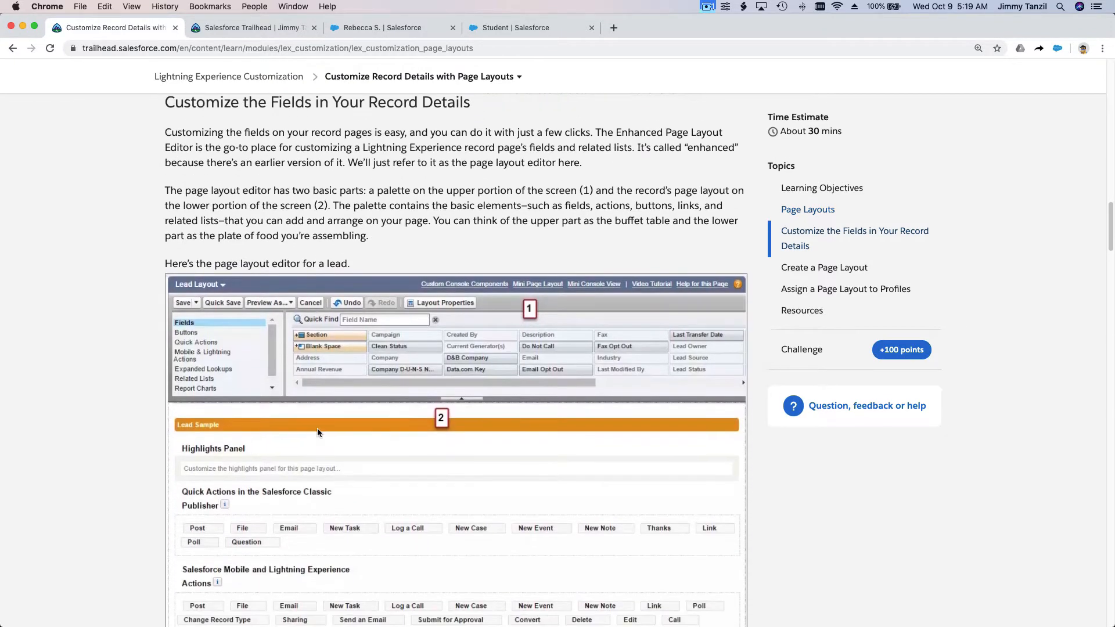
scroll(329, 395, "down", 6)
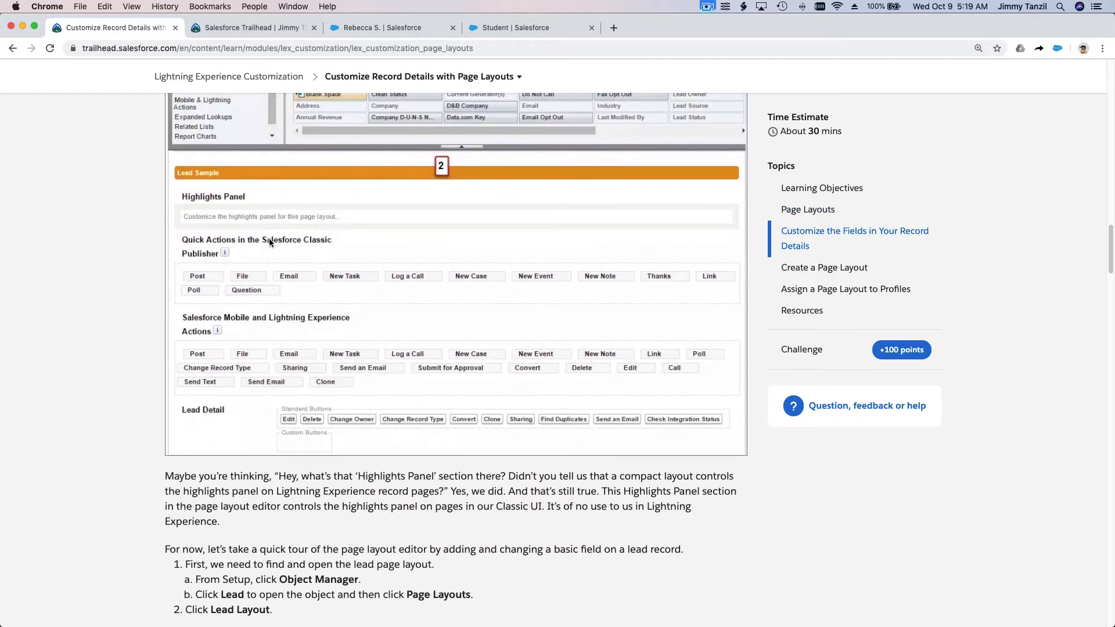
scroll(391, 394, "down", 3)
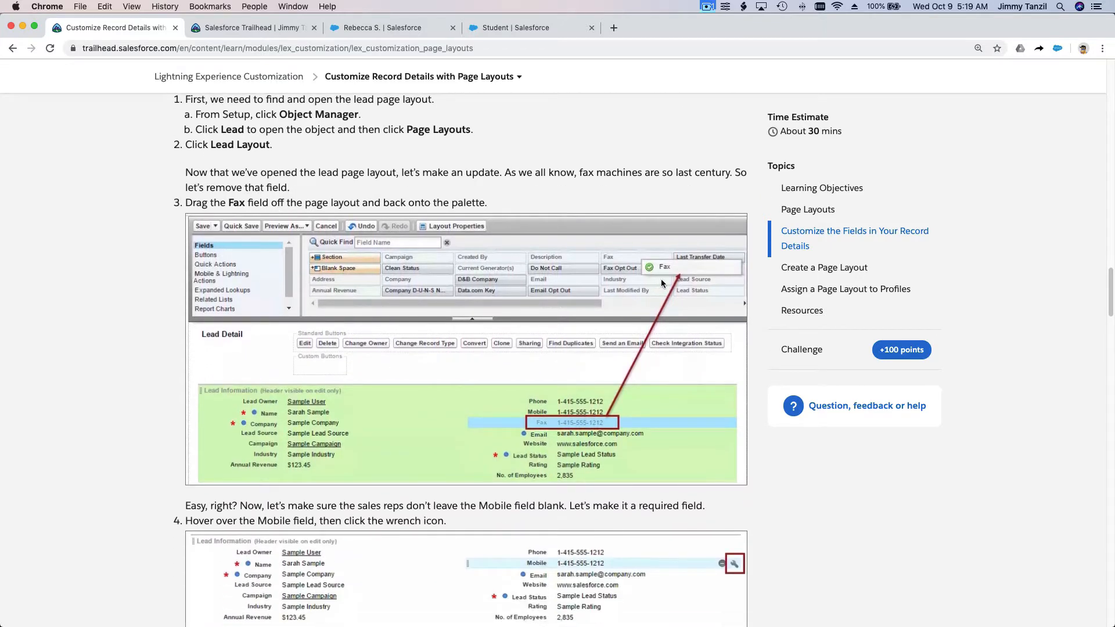
scroll(578, 417, "down", 4)
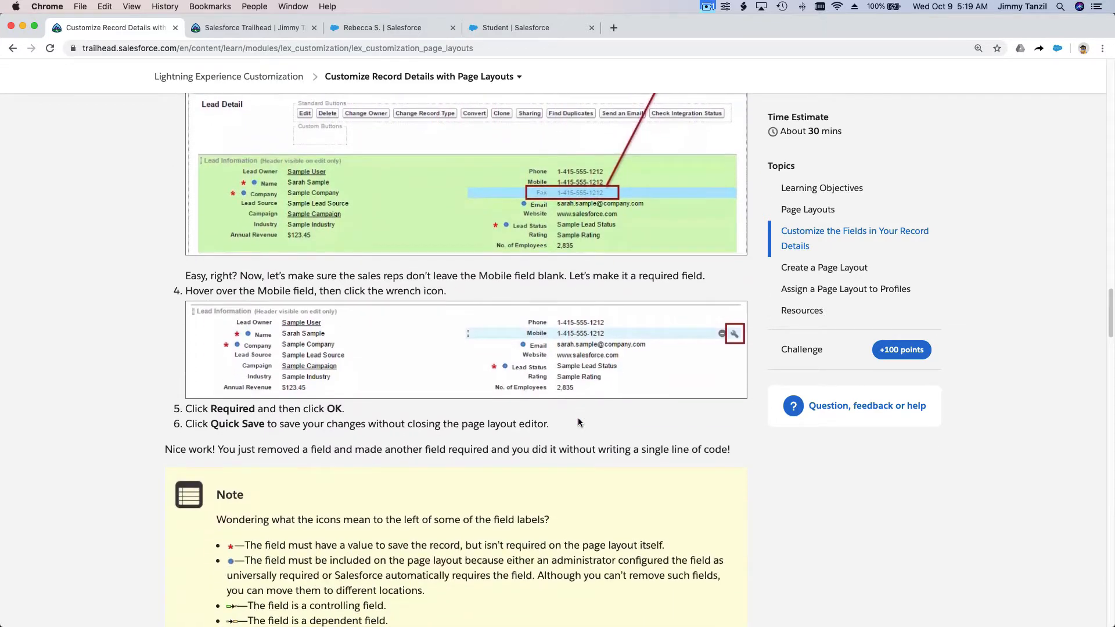
scroll(578, 422, "down", 5)
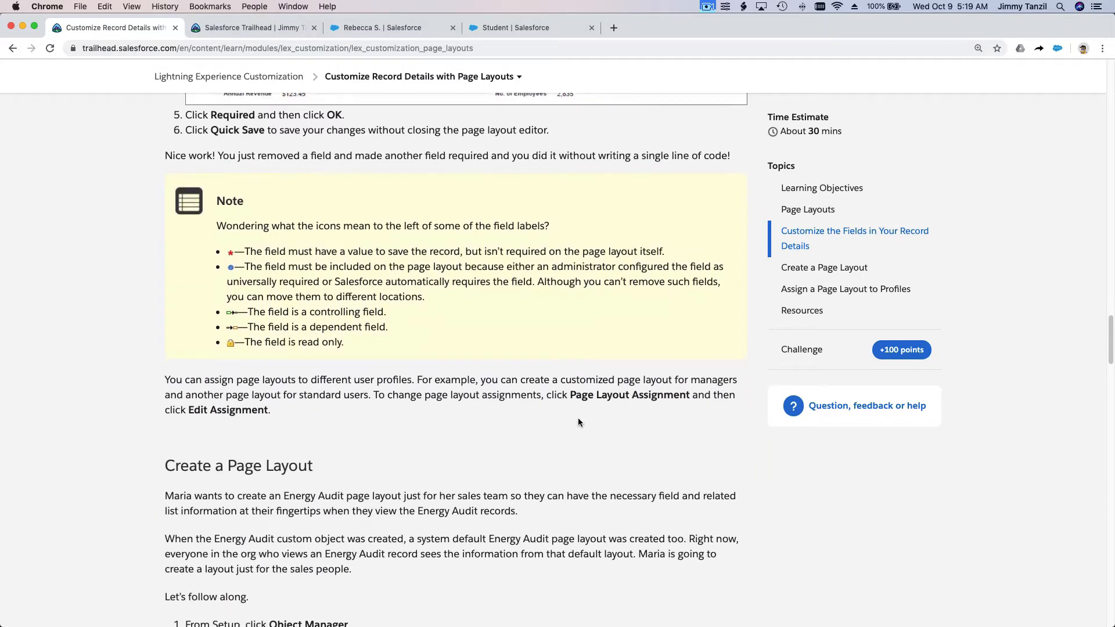
Step: Read the unit's instructions for creating the Energy Audit Sales Layout and assigning it to profiles
scroll(579, 422, "down", 3)
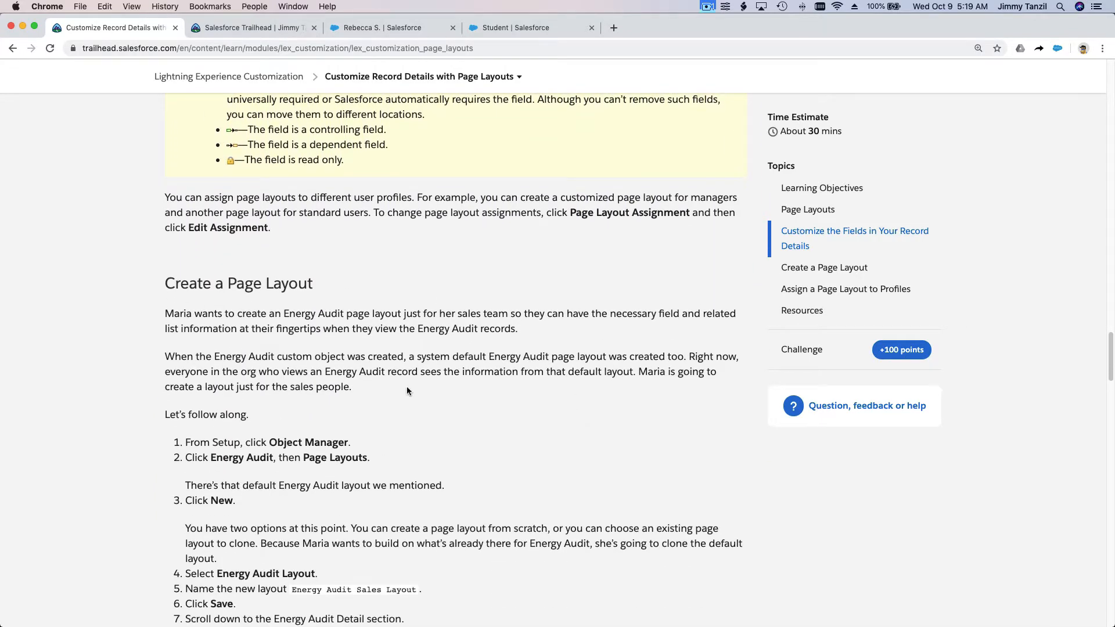
scroll(436, 377, "down", 5)
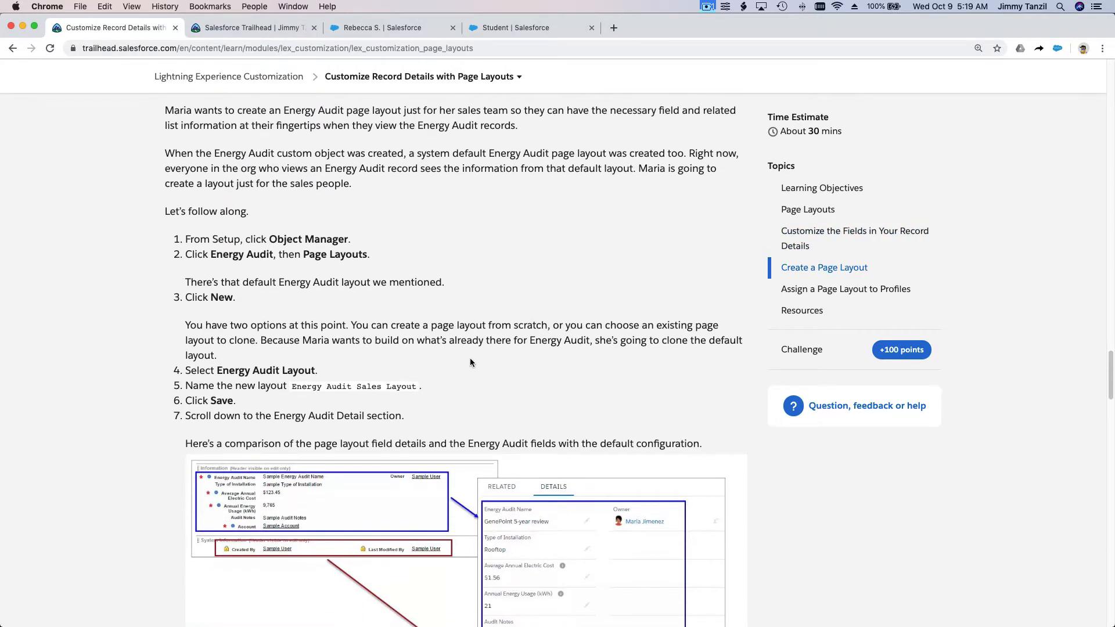
scroll(470, 362, "down", 3)
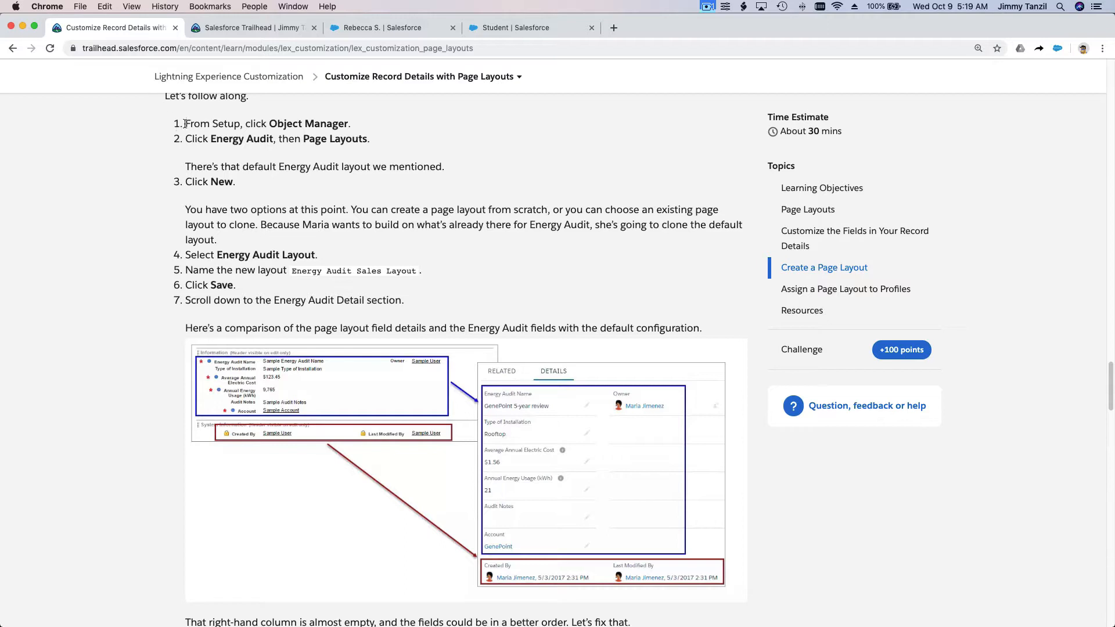
left_click_drag(185, 124, 198, 324)
left_click(161, 327)
scroll(161, 331, "down", 10)
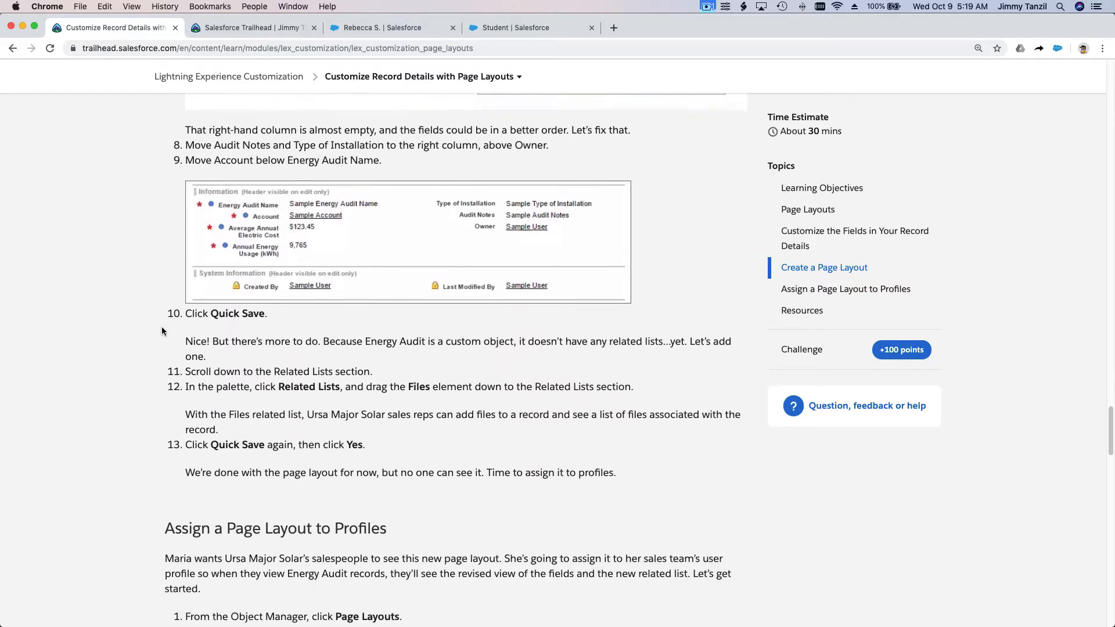
scroll(162, 326, "down", 4)
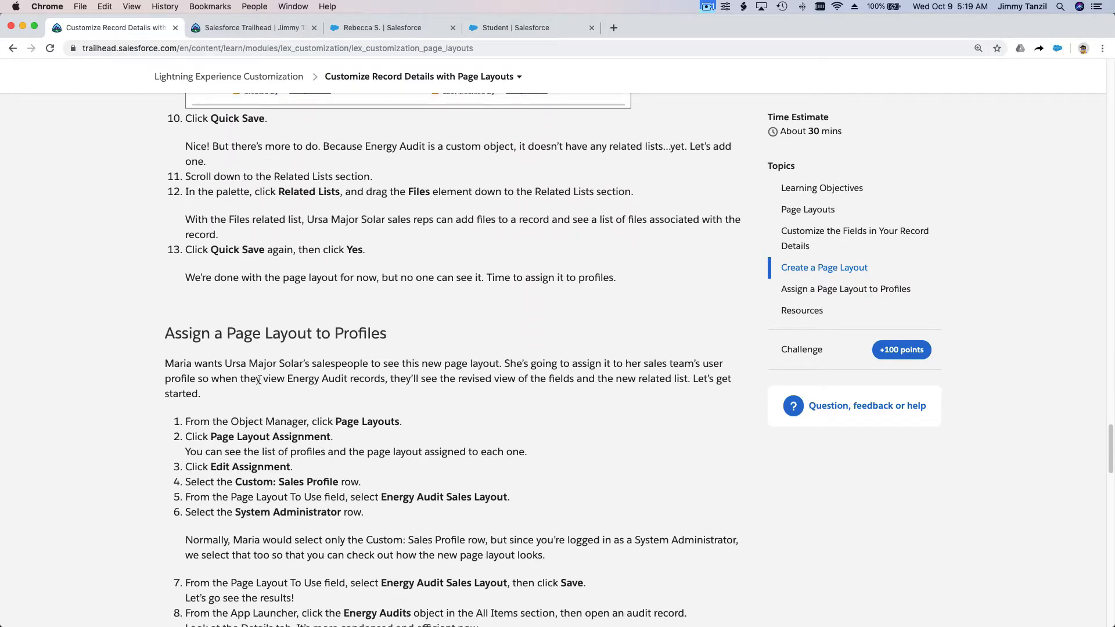
scroll(284, 397, "down", 3)
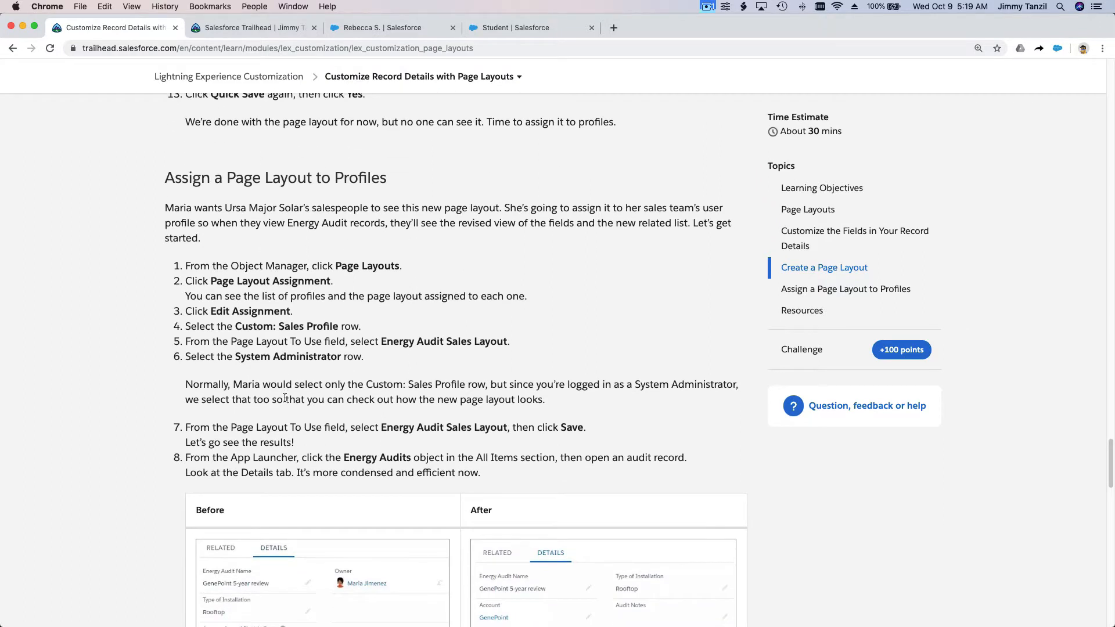
scroll(285, 397, "down", 1)
scroll(285, 398, "down", 1)
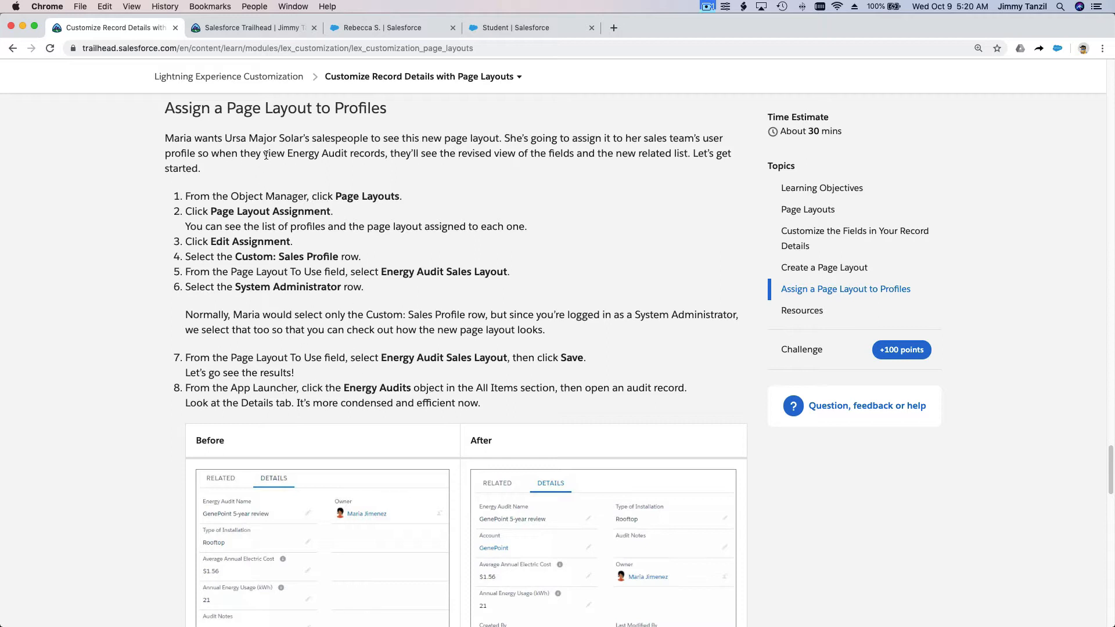
scroll(266, 156, "down", 1)
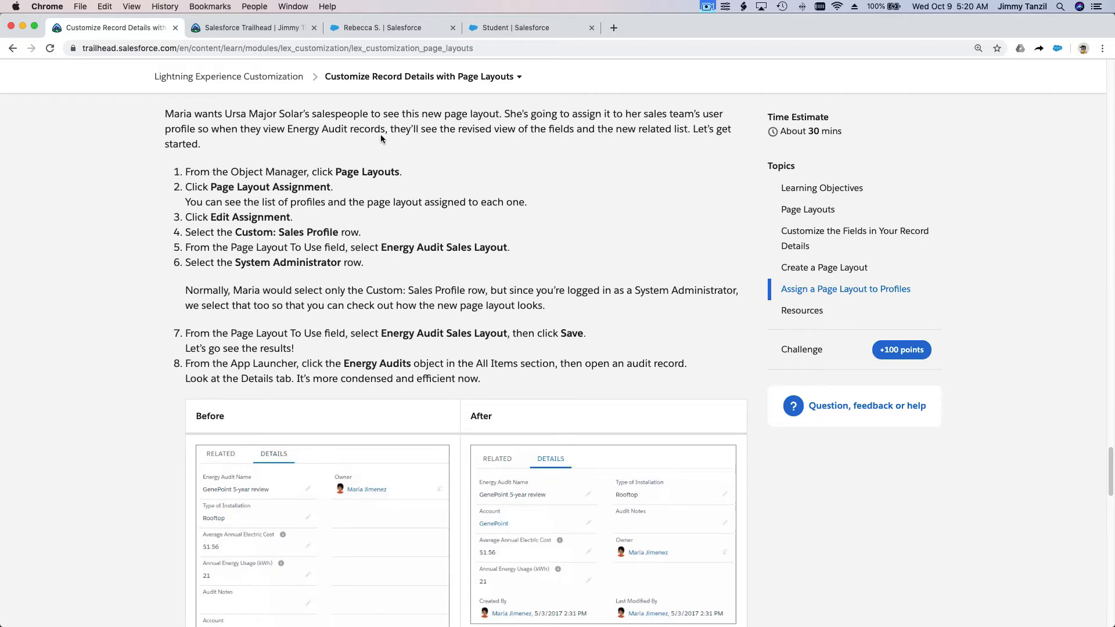
Step: Return to the student record and examine its detail fields and Student Address section
left_click(372, 29)
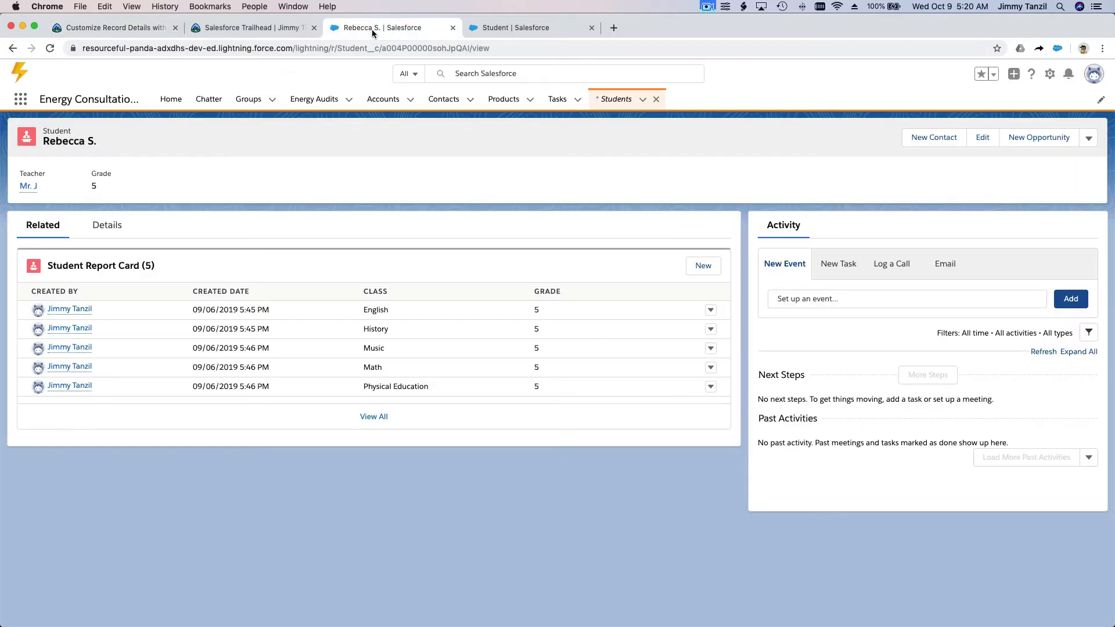
left_click(113, 229)
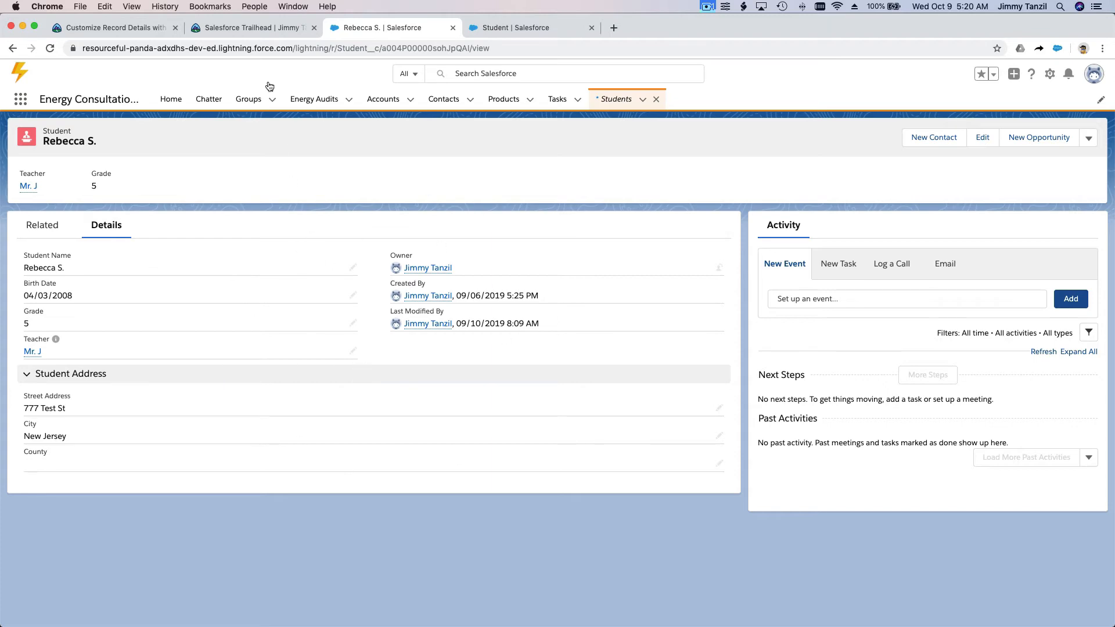
left_click(260, 28)
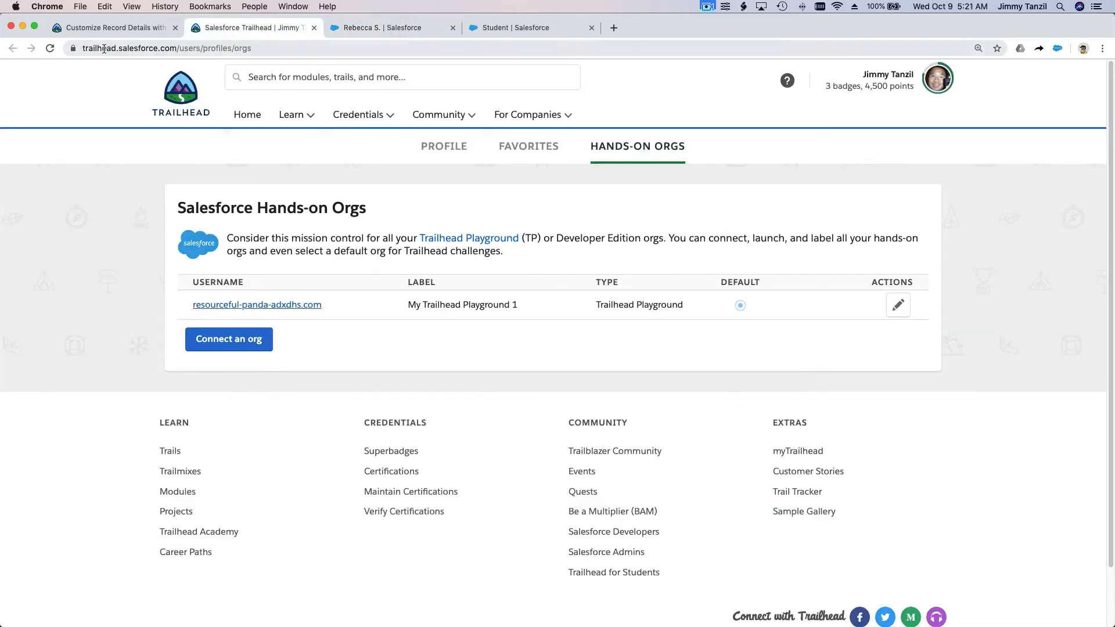
Step: Go back to the page layouts unit and review the profile assignment instructions through to the Resources section
left_click(108, 28)
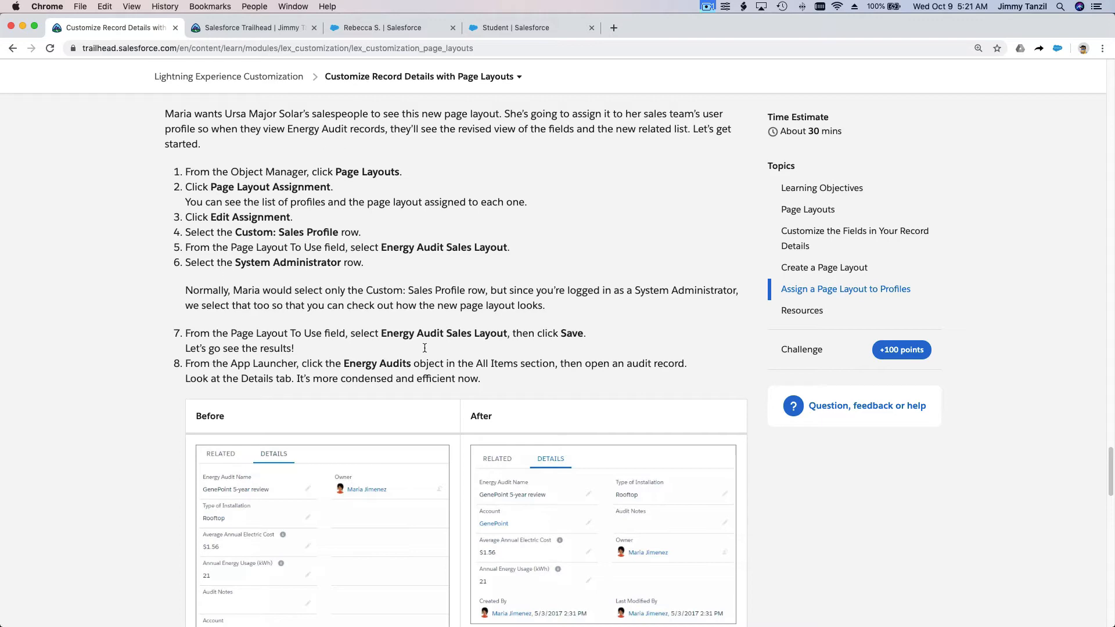
scroll(414, 306, "down", 6)
scroll(414, 305, "up", 2)
scroll(415, 306, "up", 8)
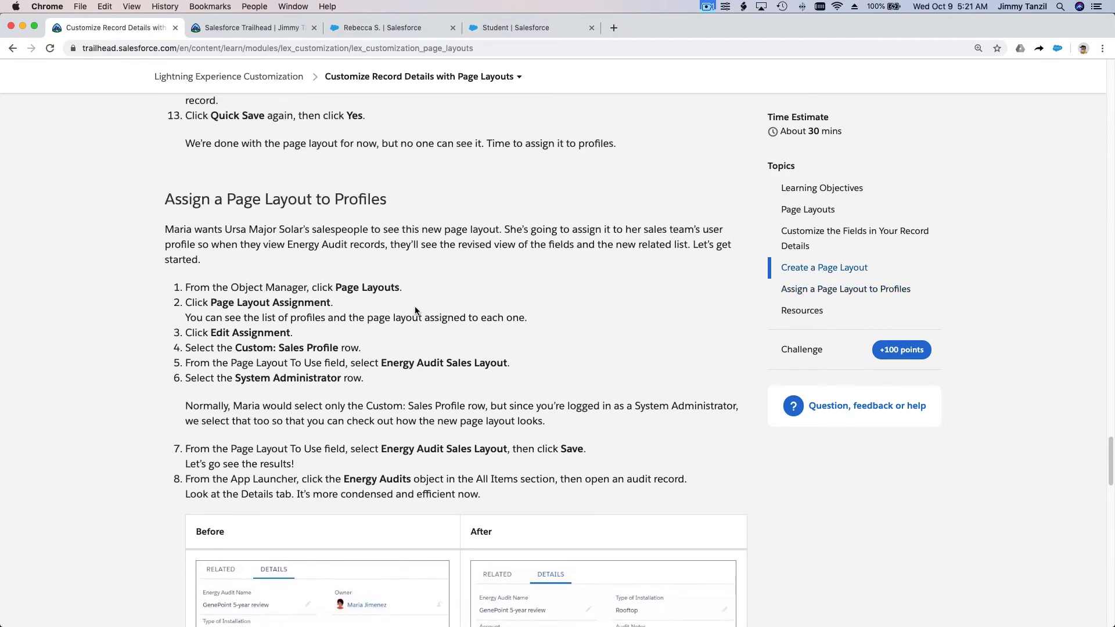
scroll(303, 330, "down", 4)
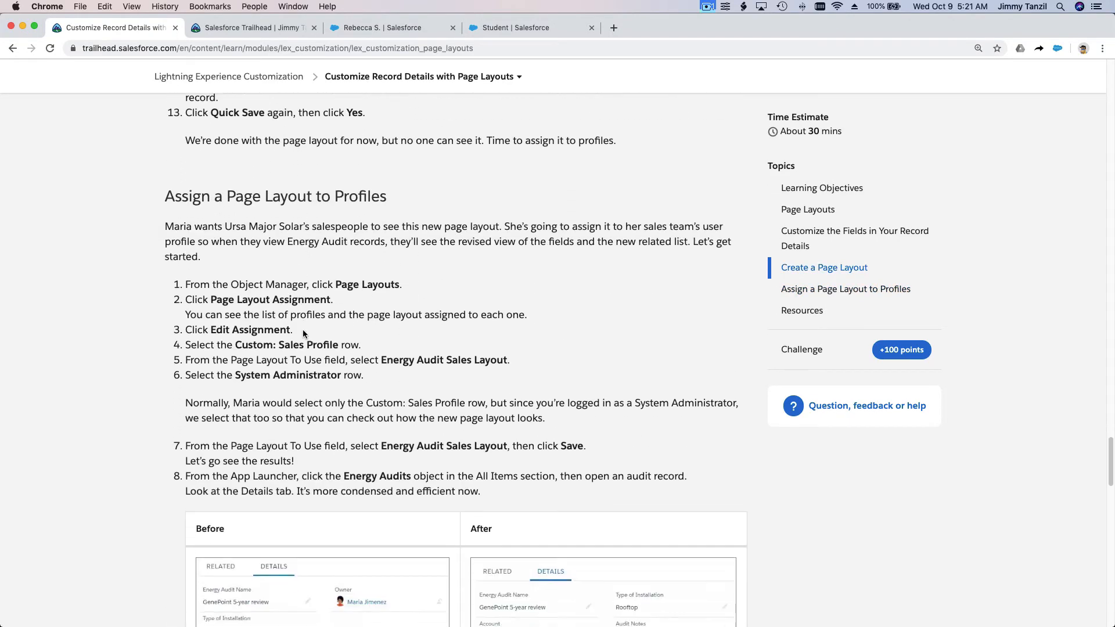
scroll(303, 331, "up", 1)
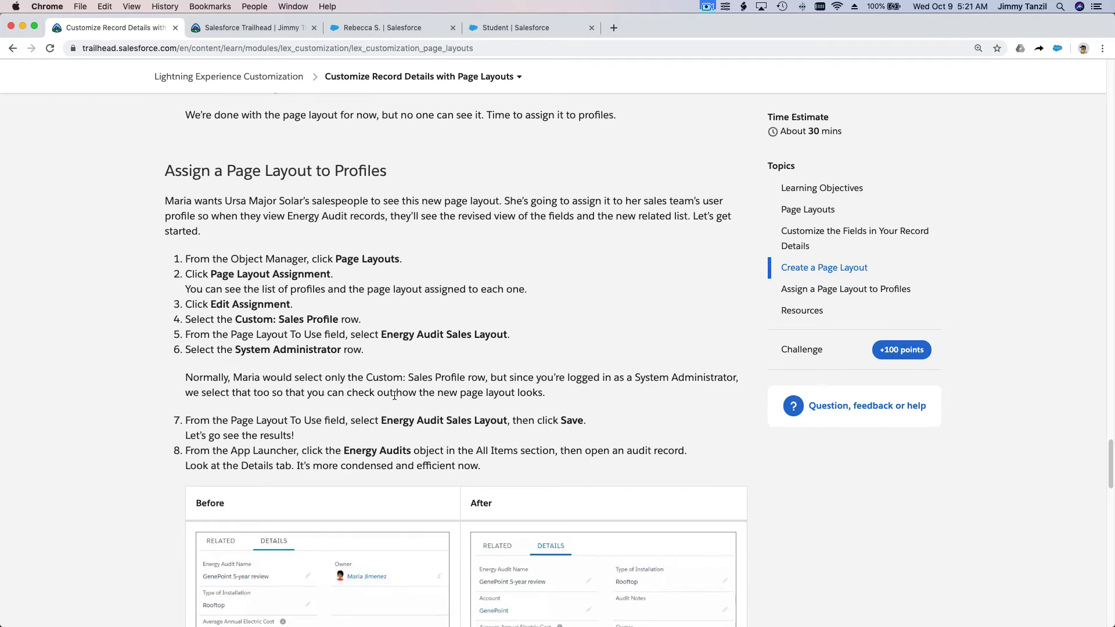
scroll(395, 395, "down", 8)
scroll(394, 395, "down", 1)
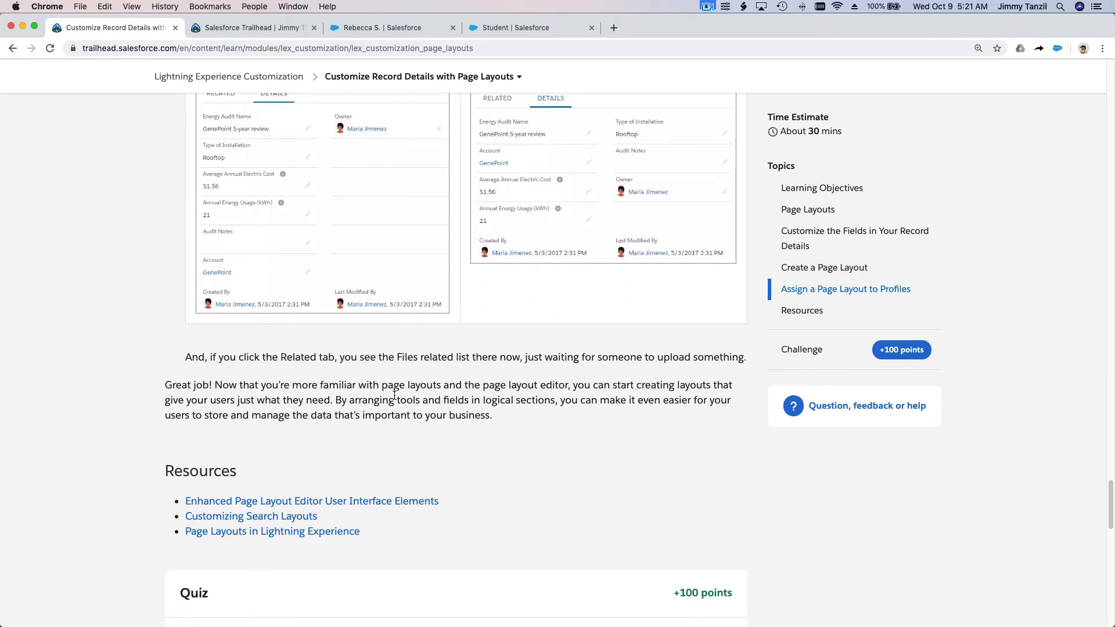
Step: Answer quiz question 1 with "Which fields, lists, links, and buttons a user sees on related, details, and edit pages"
scroll(395, 395, "down", 9)
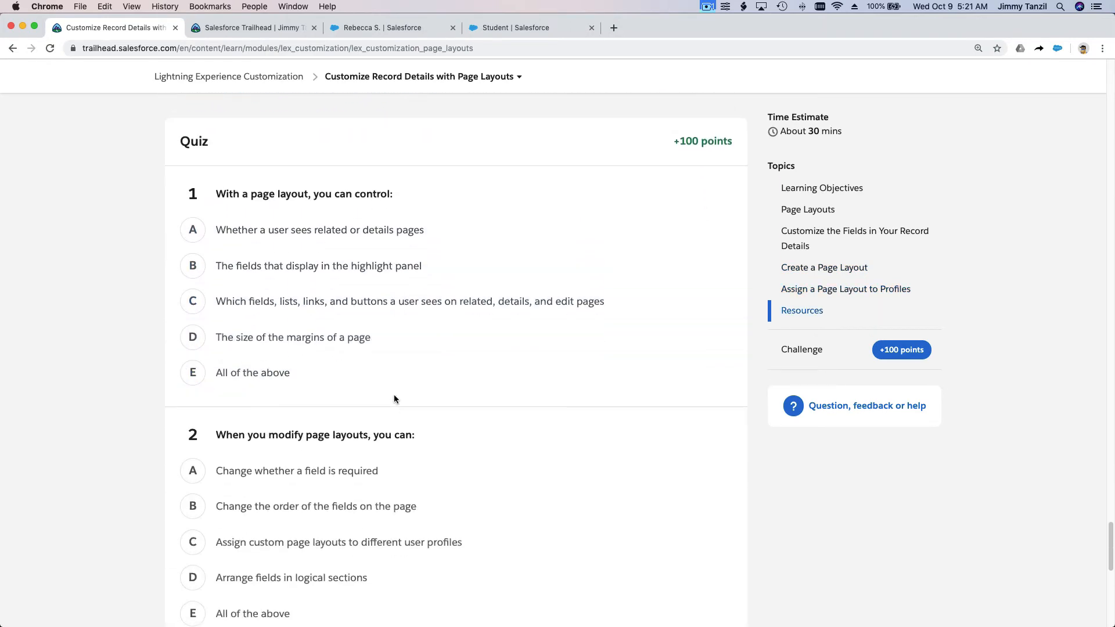
scroll(394, 399, "down", 1)
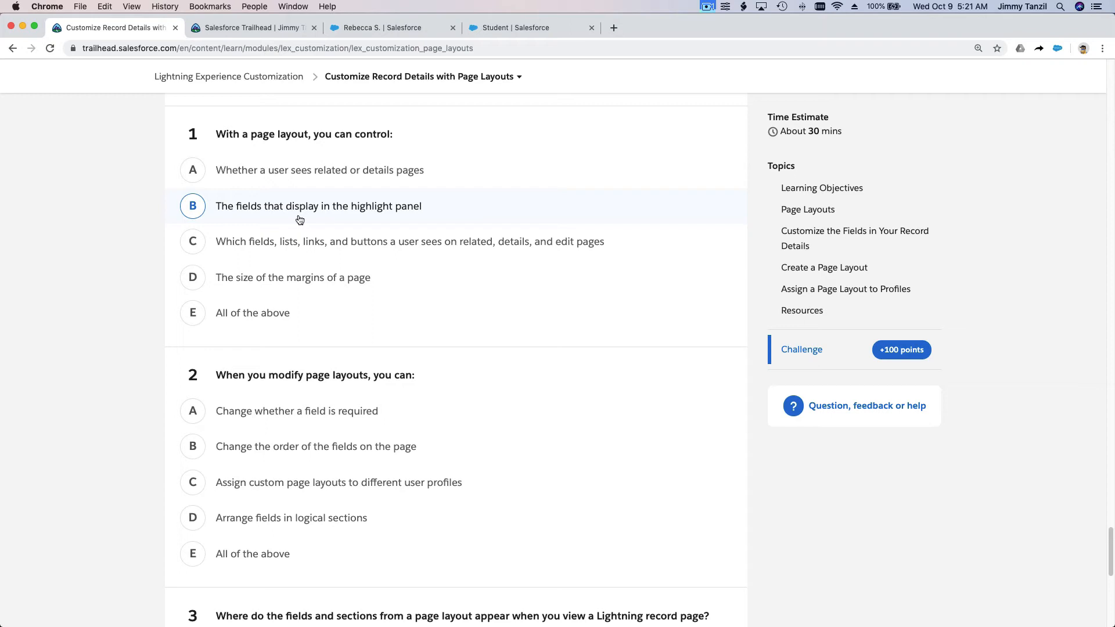
left_click(311, 257)
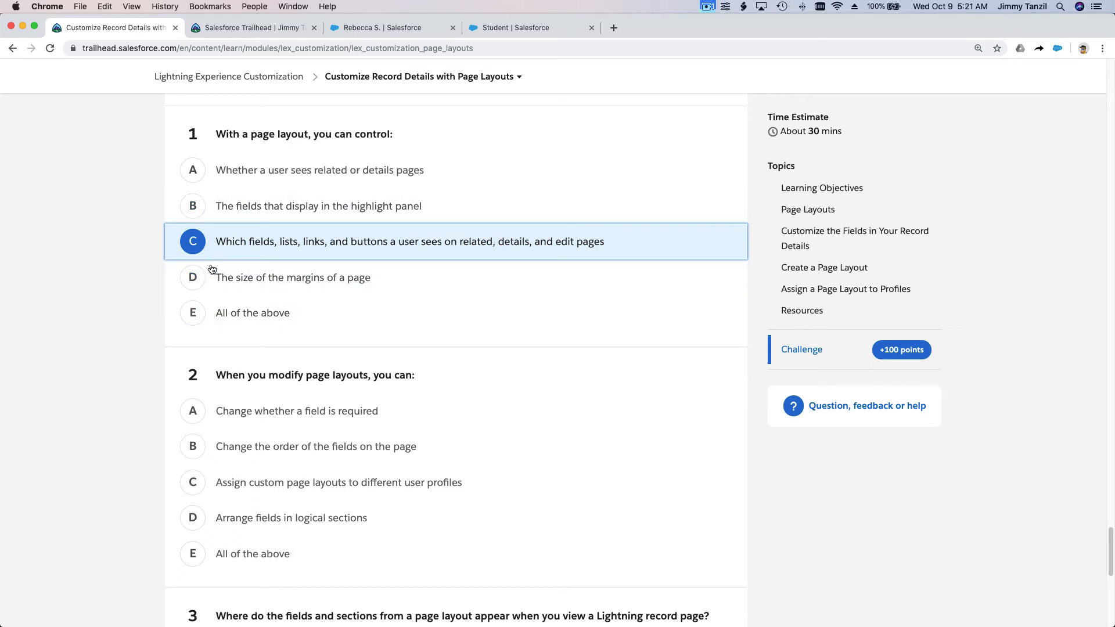
Step: Answer quiz question 2 with "All of the above" and question 3 with "Under the Details tab"
scroll(135, 278, "down", 5)
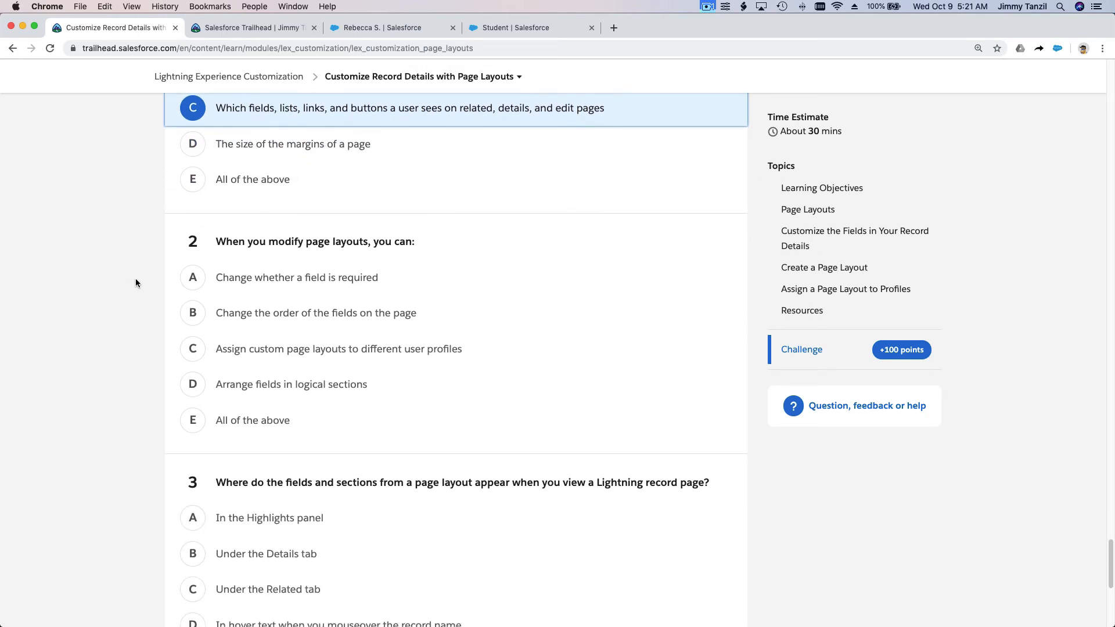
scroll(134, 277, "down", 1)
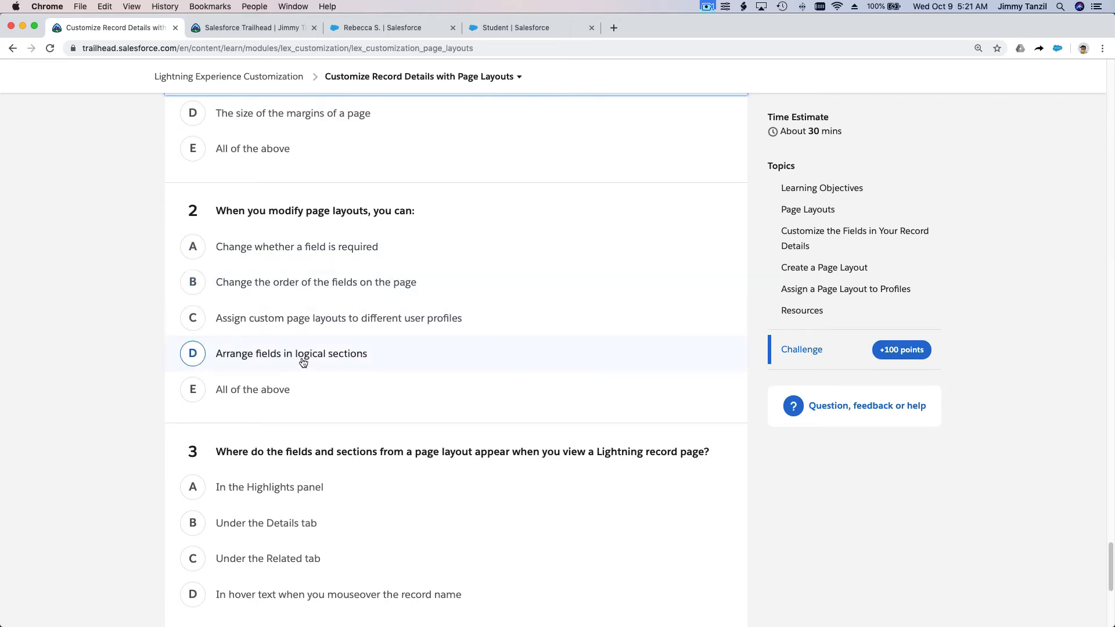
left_click(314, 396)
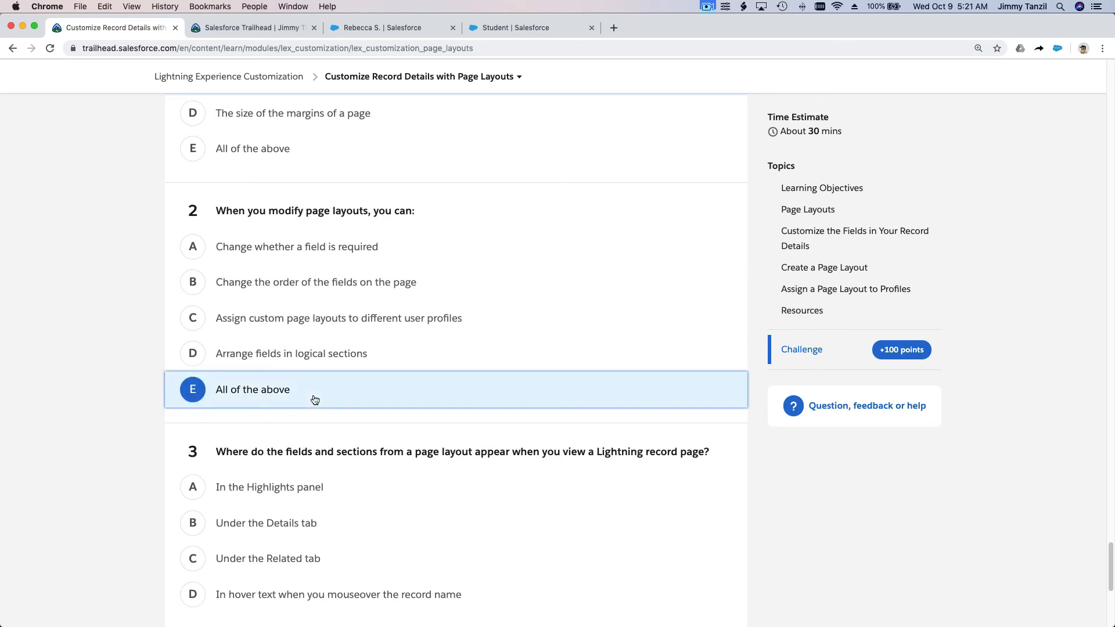
scroll(103, 323, "down", 4)
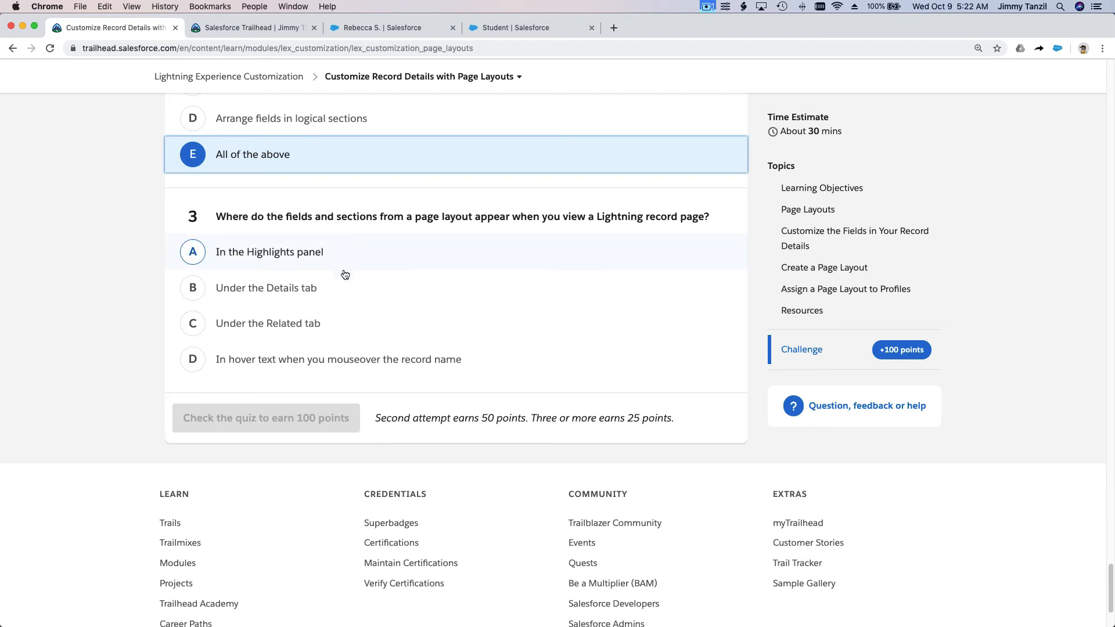
left_click(346, 294)
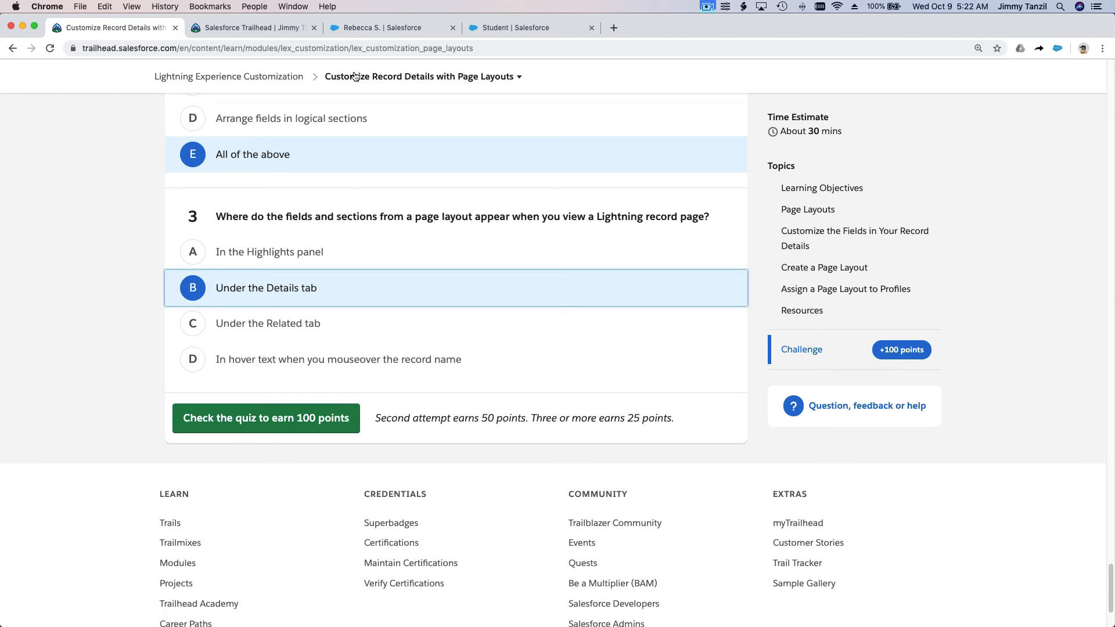
Step: Review the student record's Details fields against quiz question 3, collapsing and re-expanding the Student Address section
left_click(364, 27)
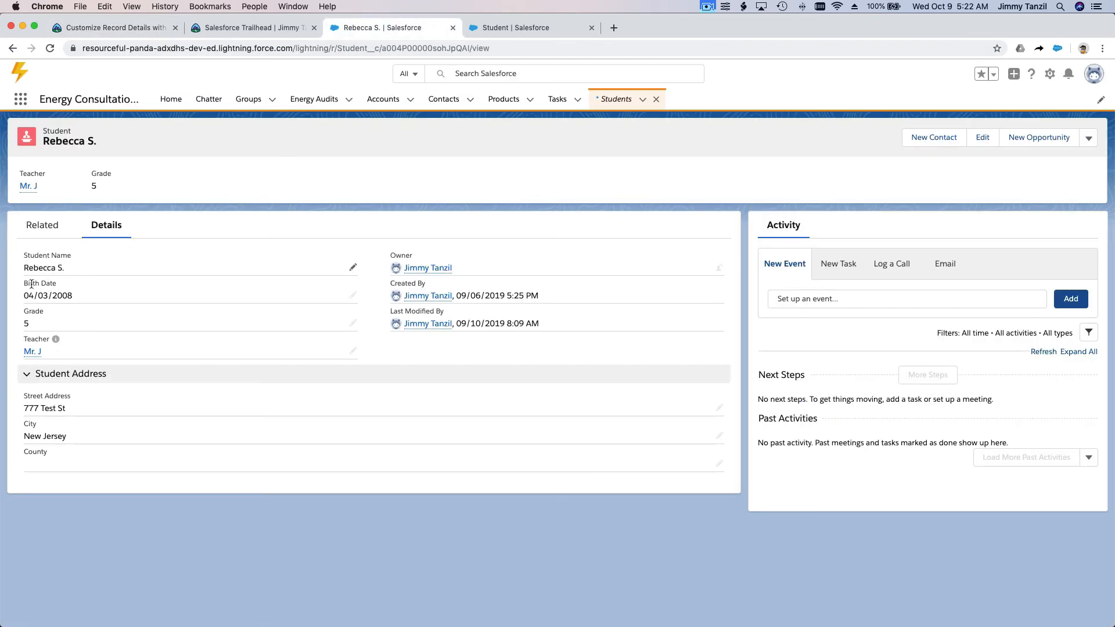
left_click(58, 377)
left_click(58, 378)
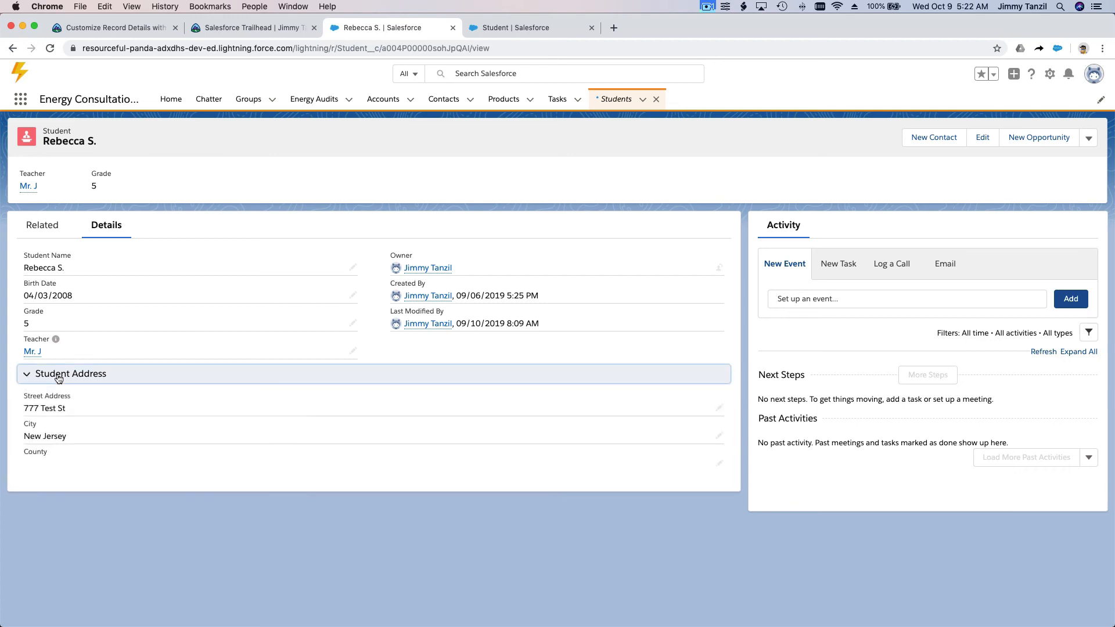
left_click(58, 377)
left_click(58, 376)
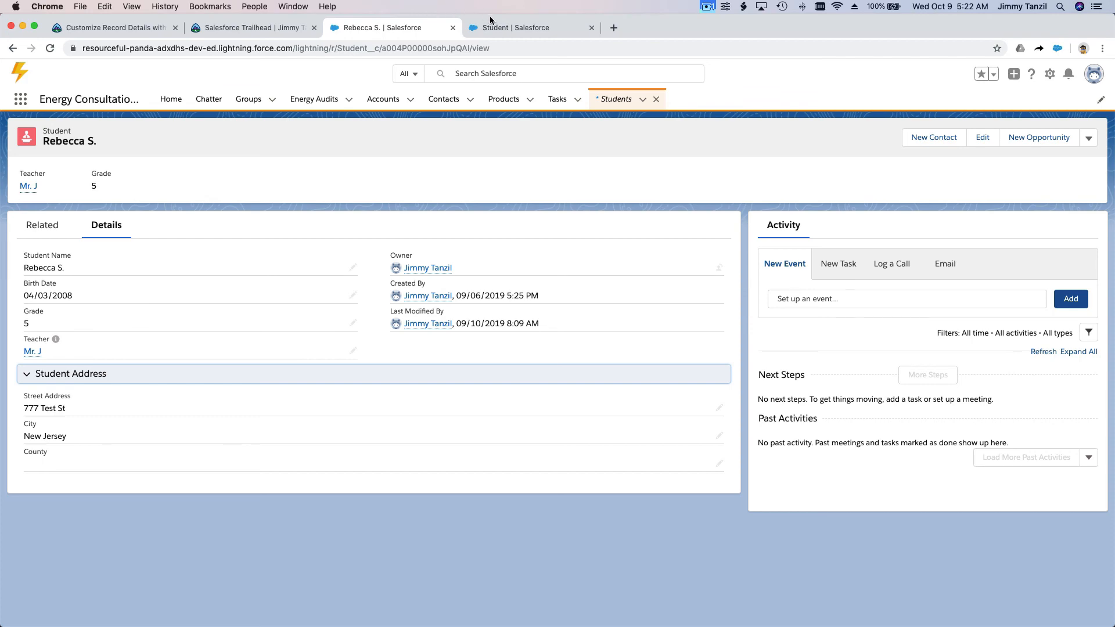
Step: Compare quiz question 3 with the Student page layout editor and the student's record page
left_click(200, 33)
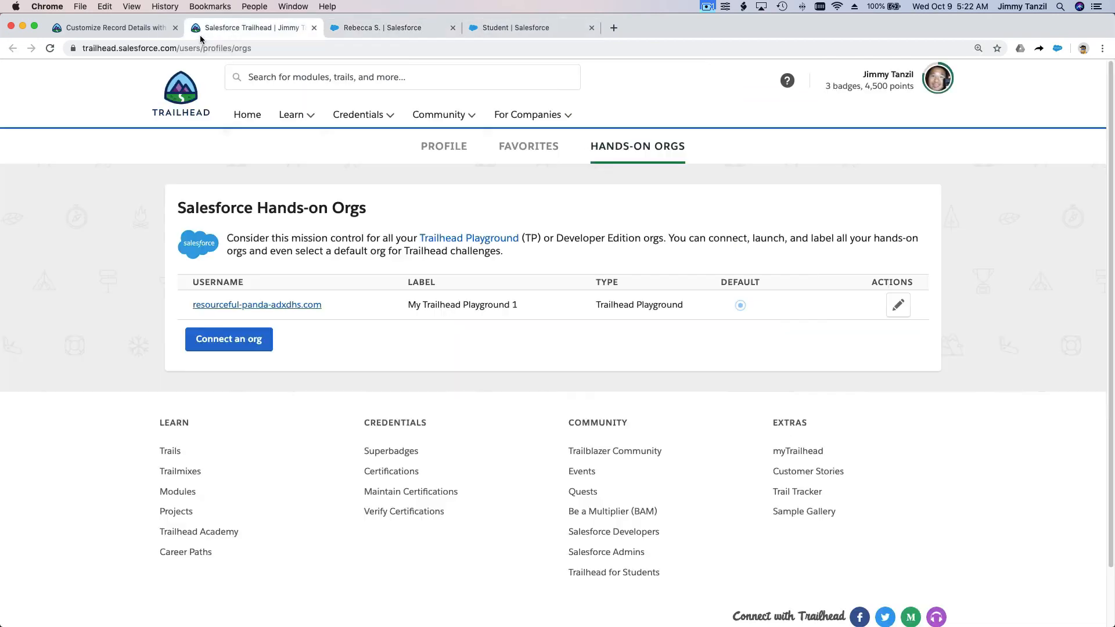
left_click(141, 33)
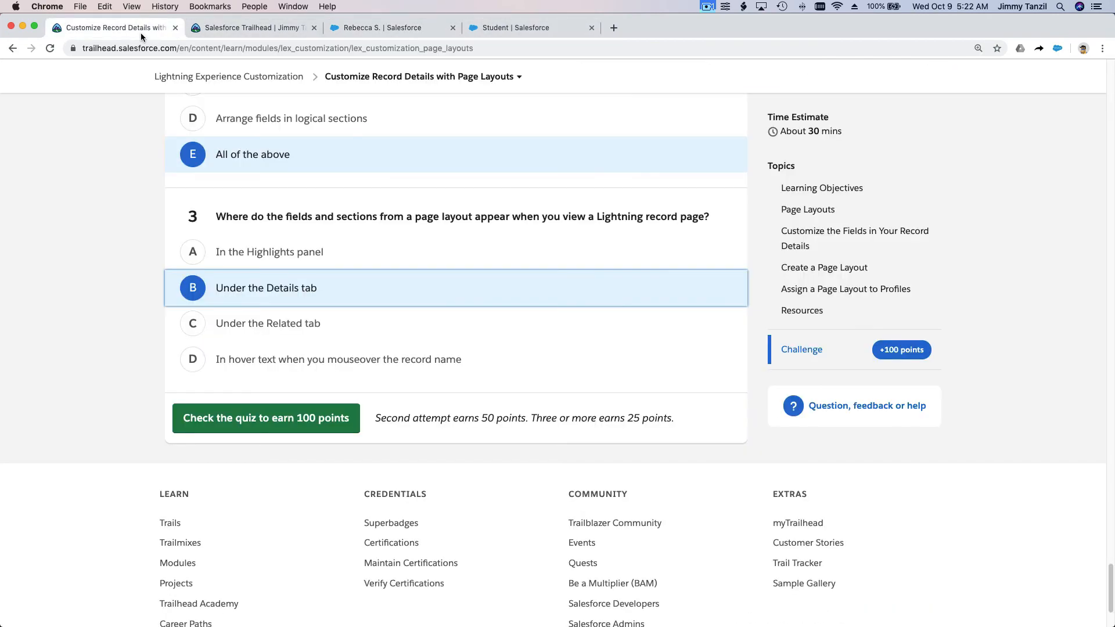
left_click(507, 27)
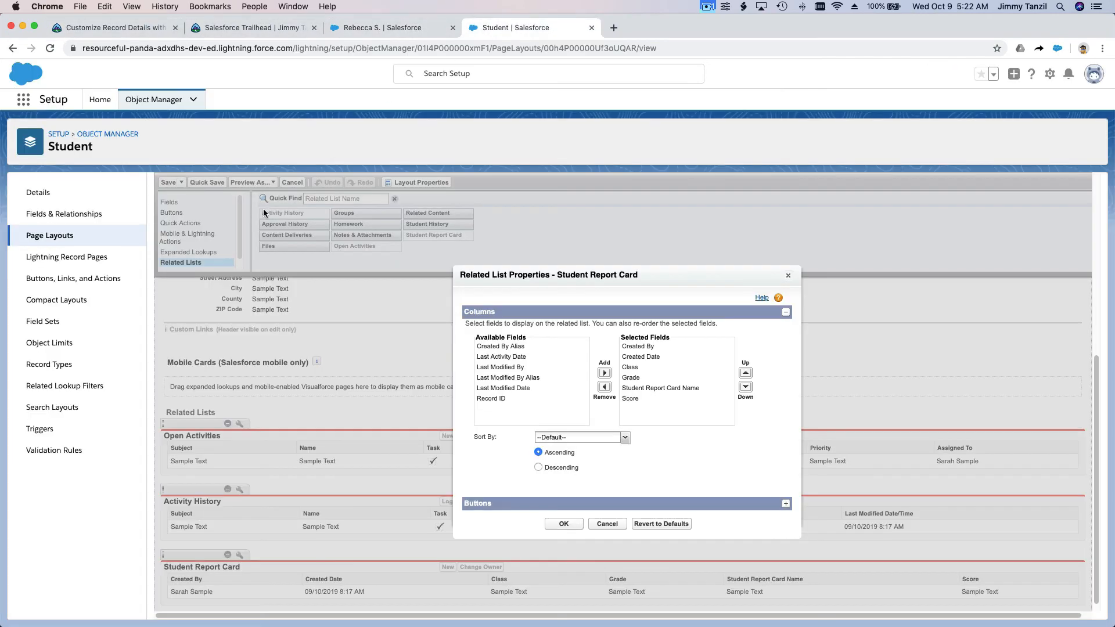
left_click(130, 32)
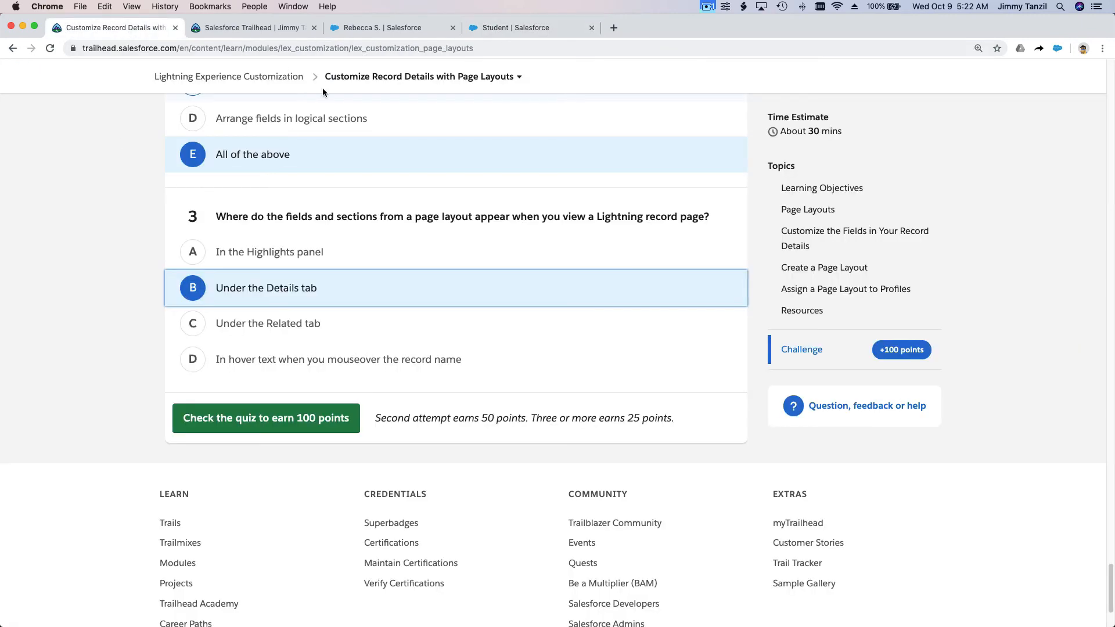
left_click(512, 31)
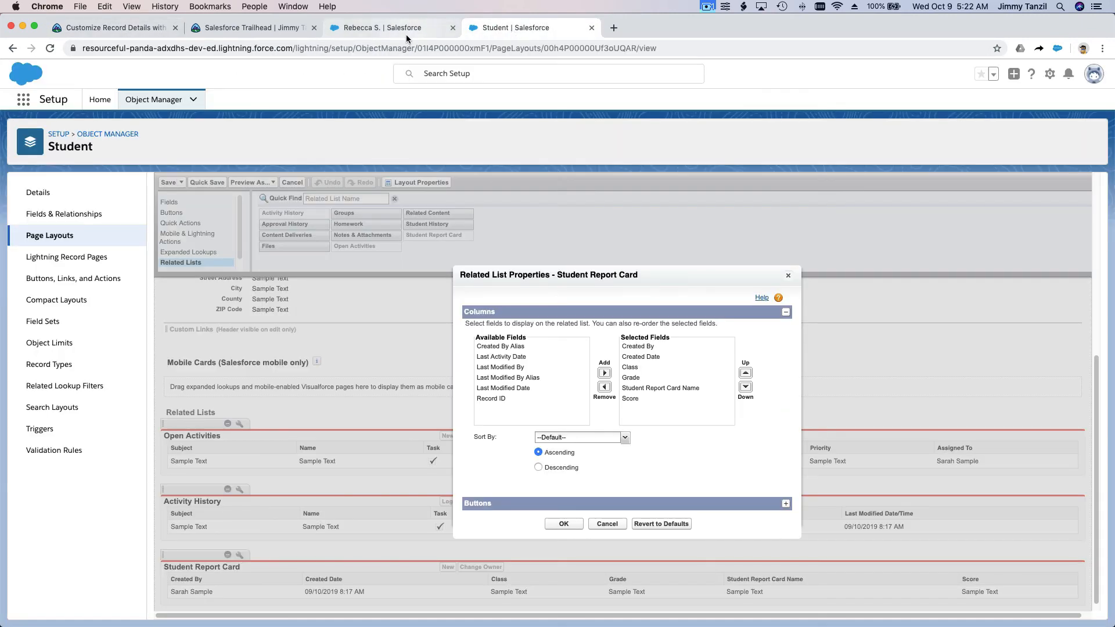
left_click(392, 30)
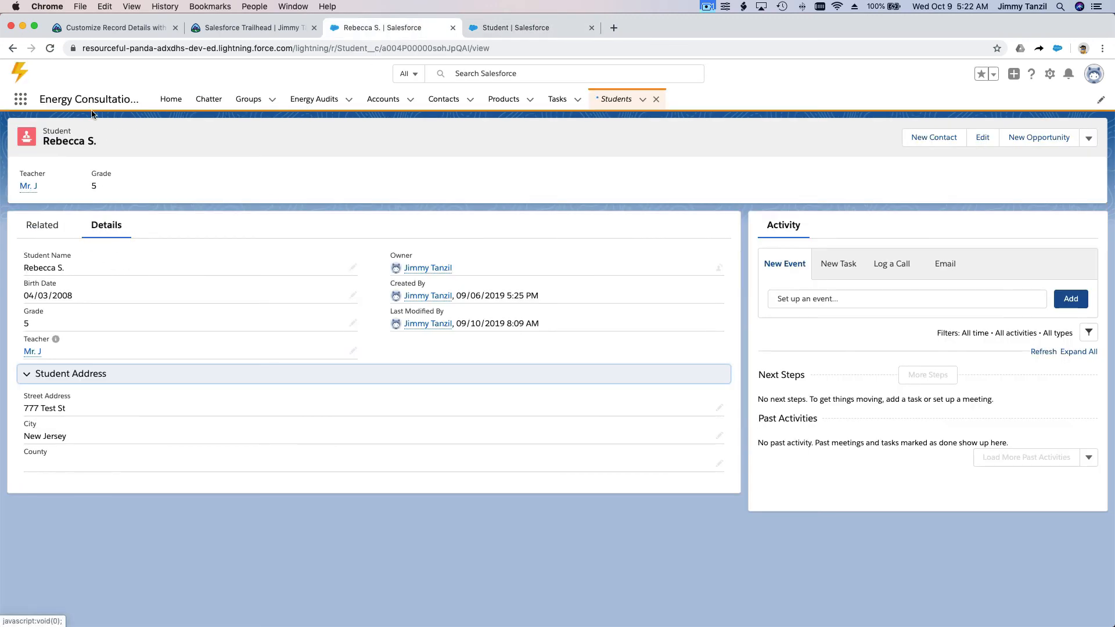
Step: Return to the page layouts unit and submit the quiz answers for checking
left_click(84, 29)
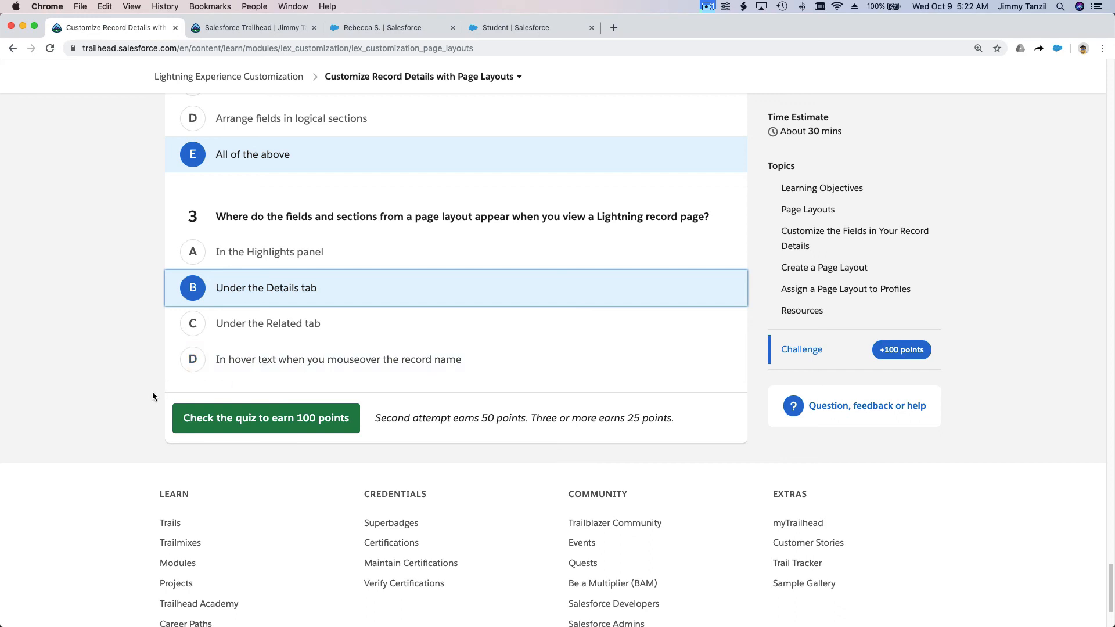
left_click(134, 401)
left_click(278, 422)
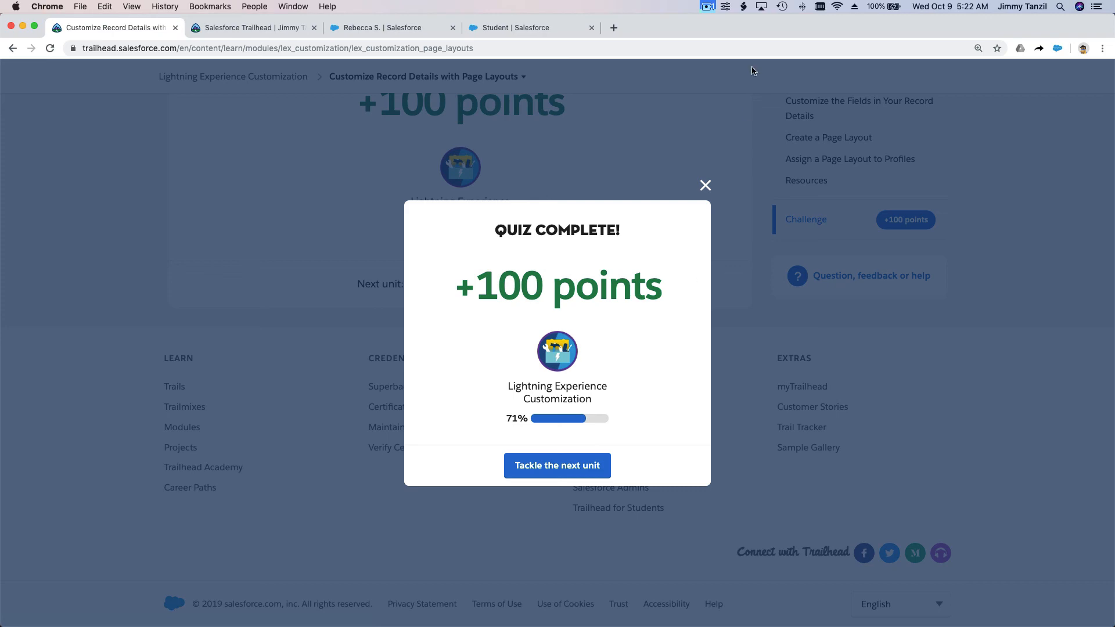
left_click(708, 7)
left_click(718, 32)
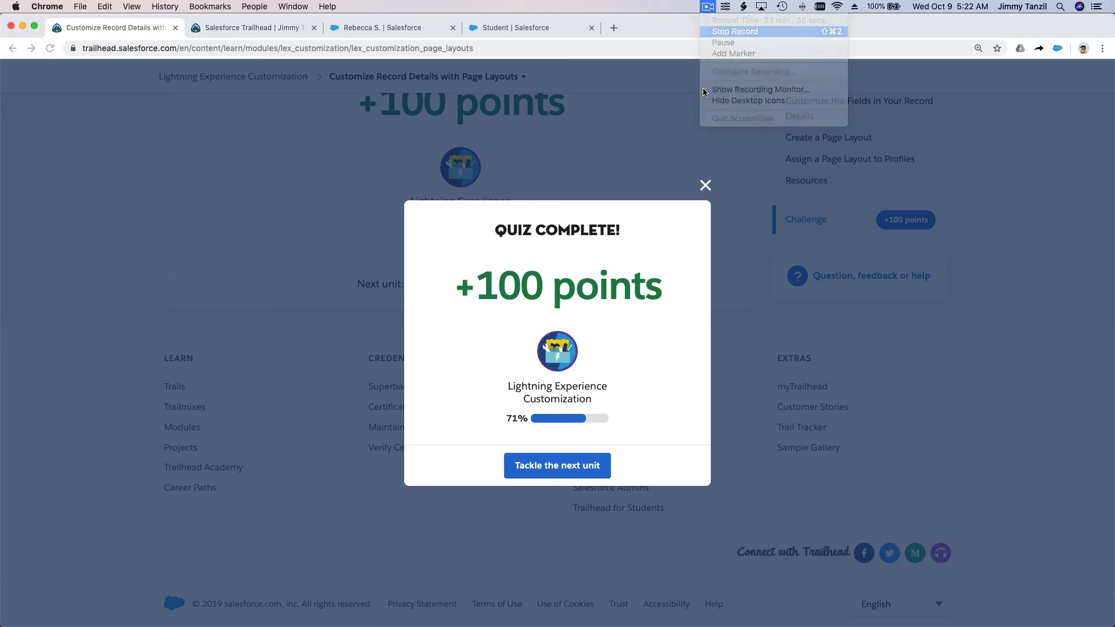